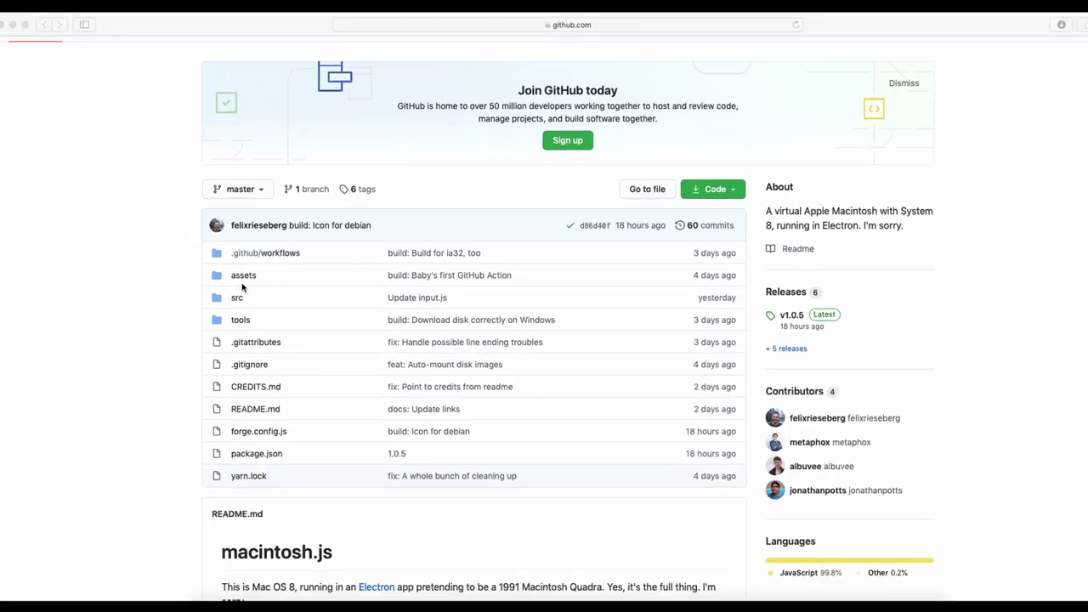
- Scroll through the macintosh.js README on GitHub down to its License section
scroll(223, 294, down, 2)
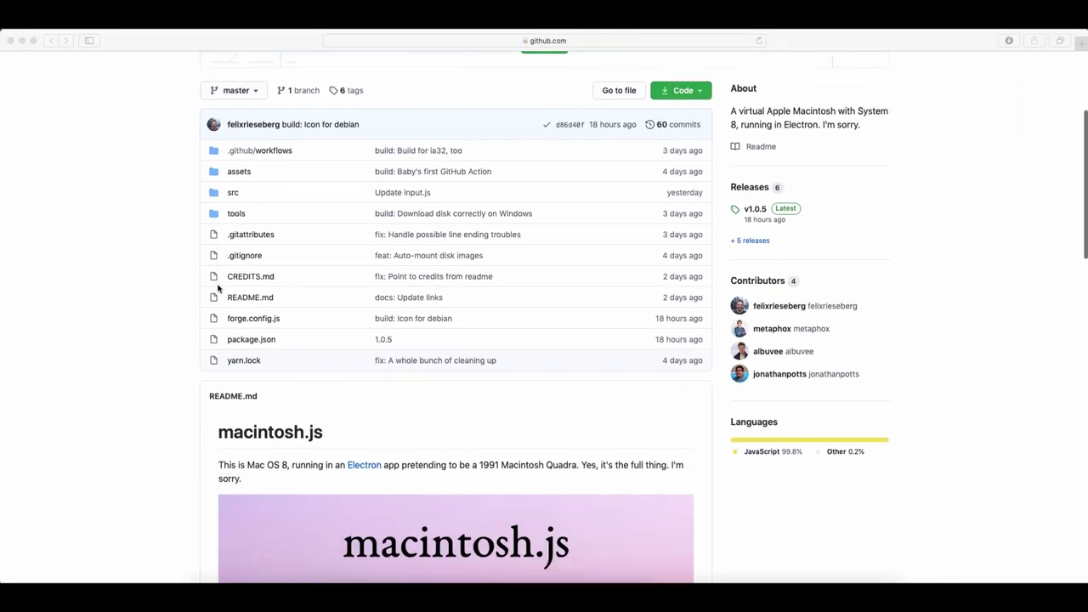
scroll(219, 289, down, 5)
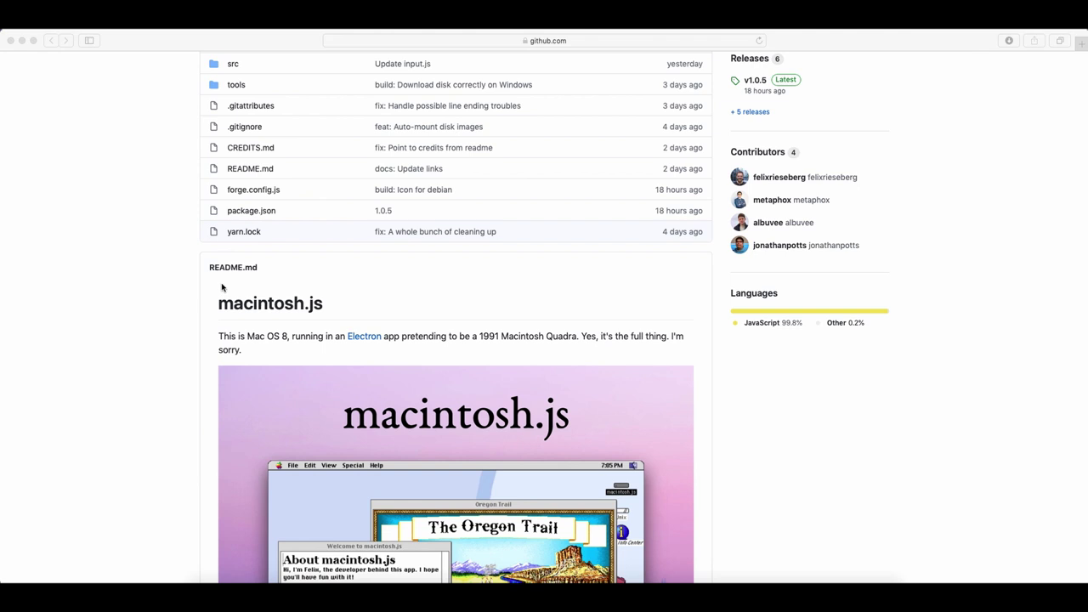
scroll(222, 287, down, 2)
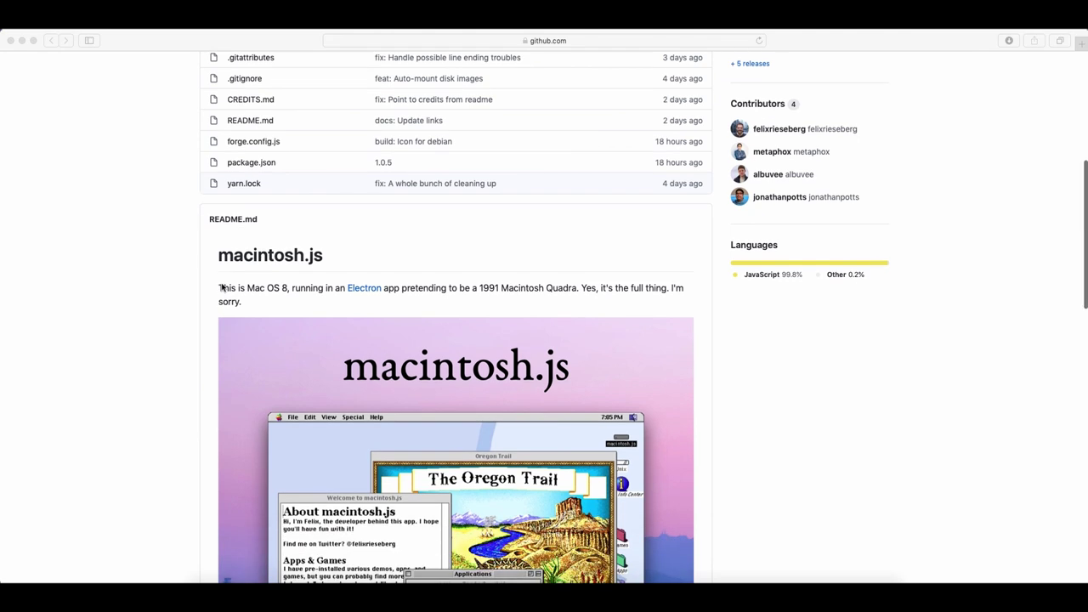
scroll(222, 288, up, 7)
scroll(222, 287, up, 5)
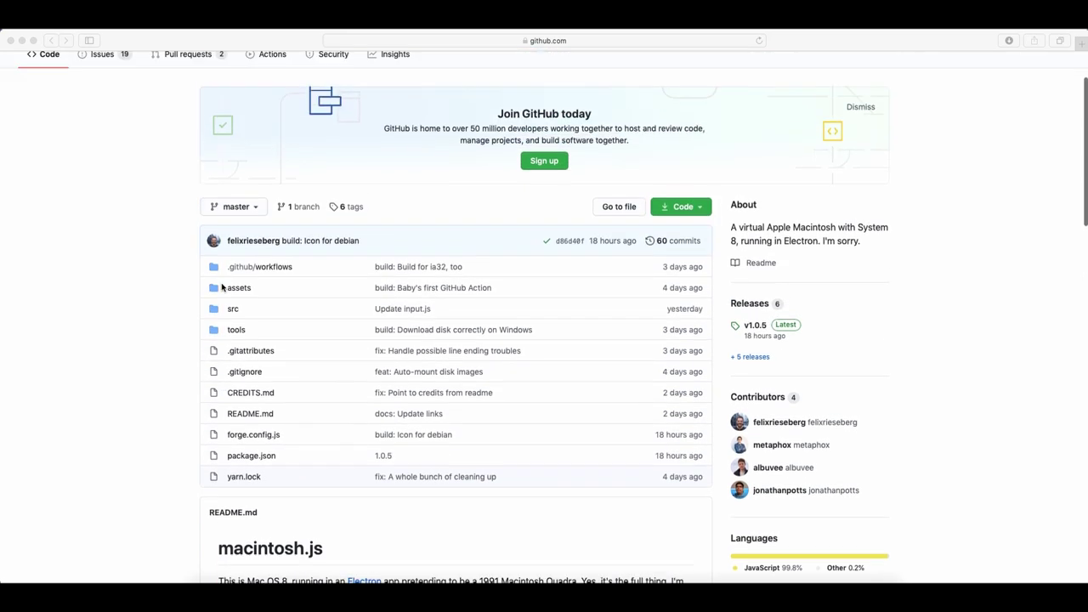
scroll(222, 287, down, 6)
scroll(222, 287, down, 10)
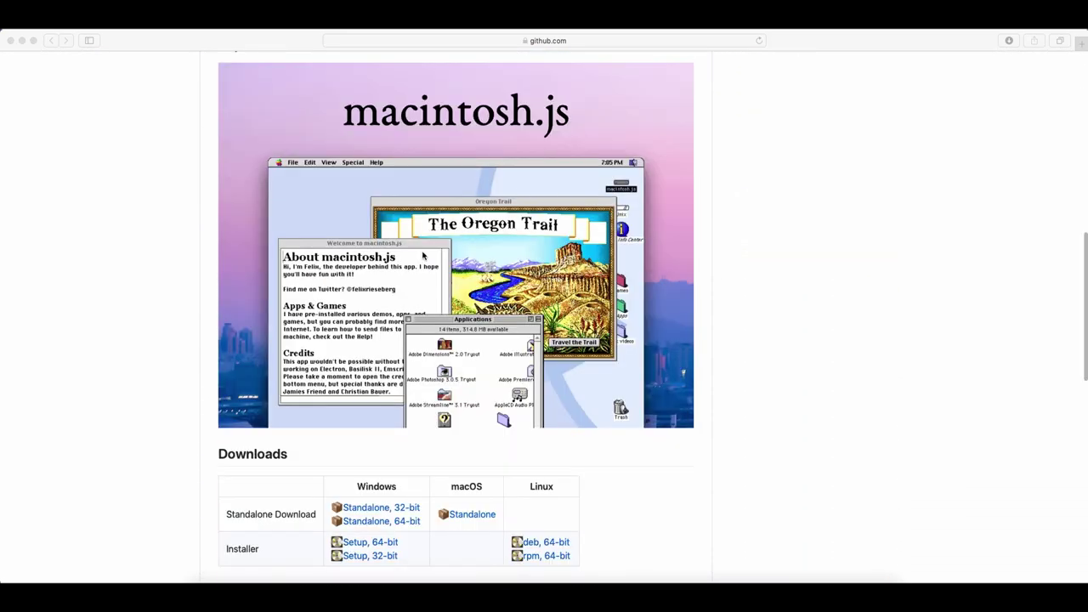
scroll(347, 259, down, 10)
scroll(347, 260, down, 2)
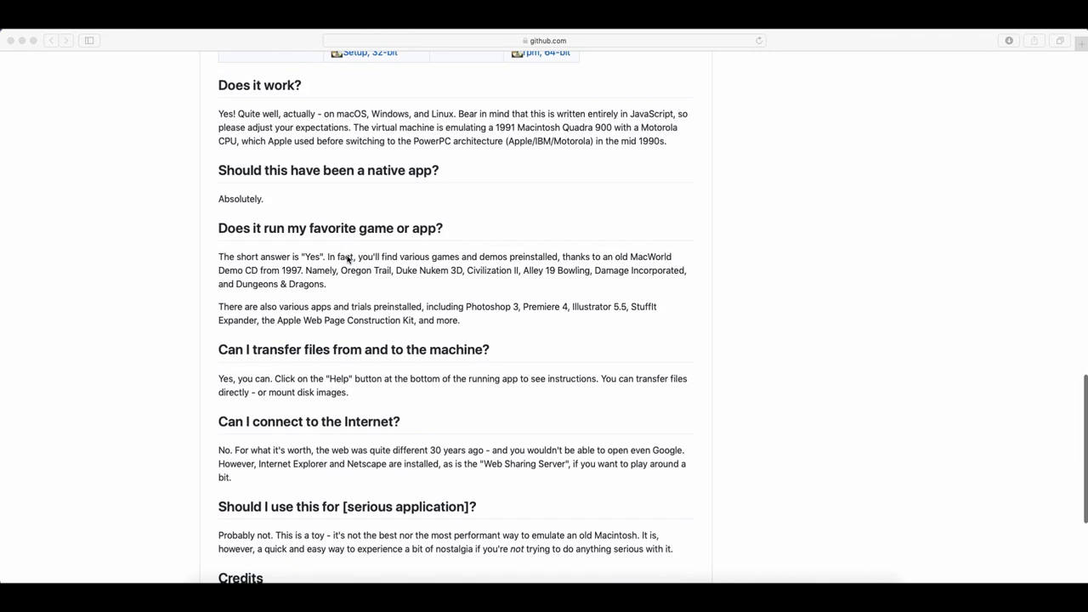
scroll(347, 259, down, 4)
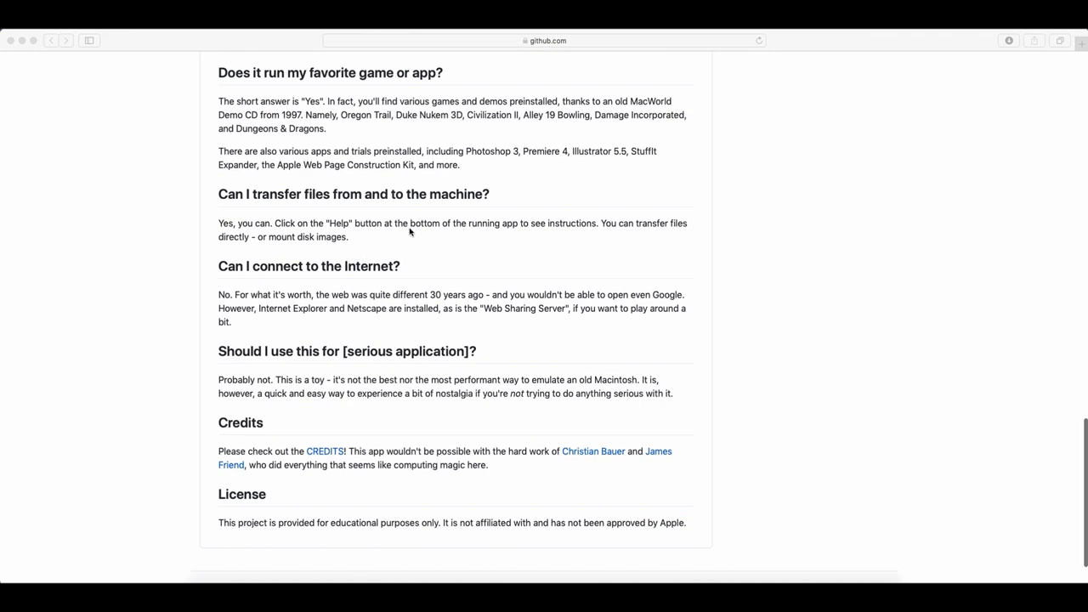
scroll(210, 300, down, 1)
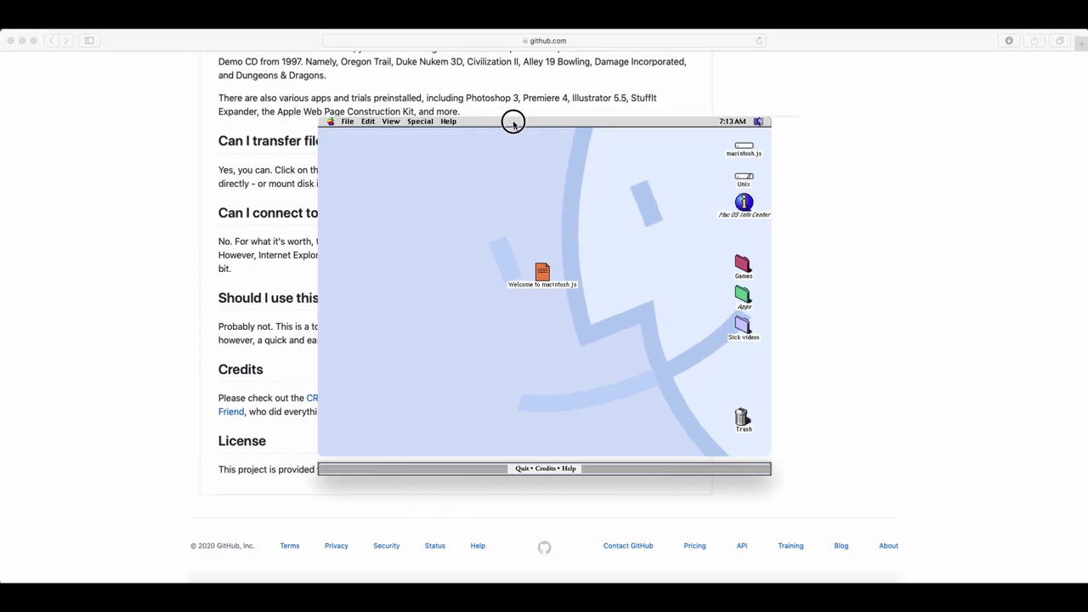
- Open the Apps folder and reposition the Applications window on the desktop
click(515, 123)
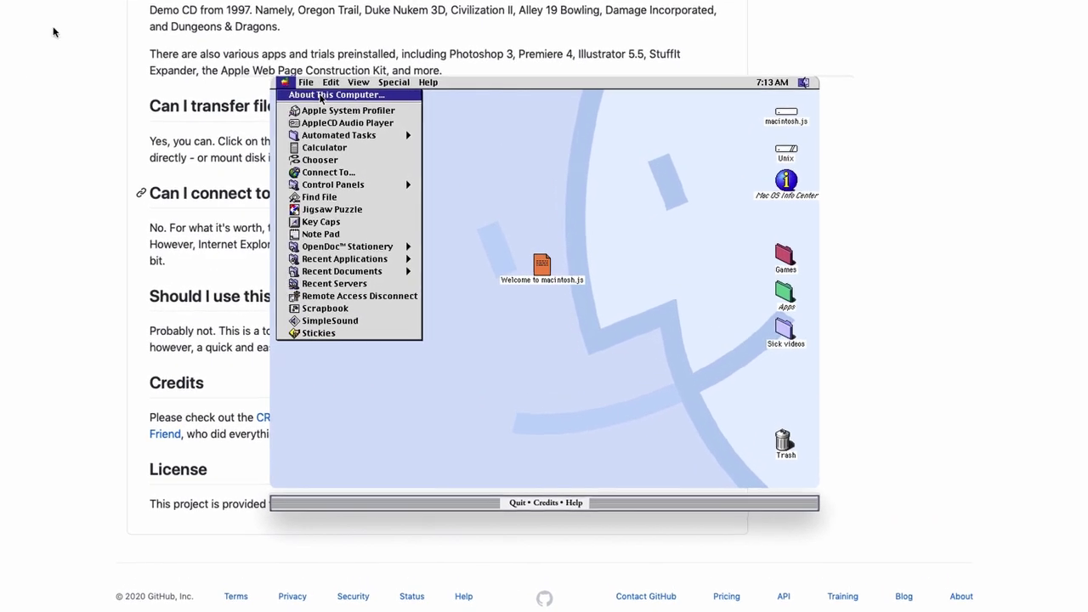
click(521, 106)
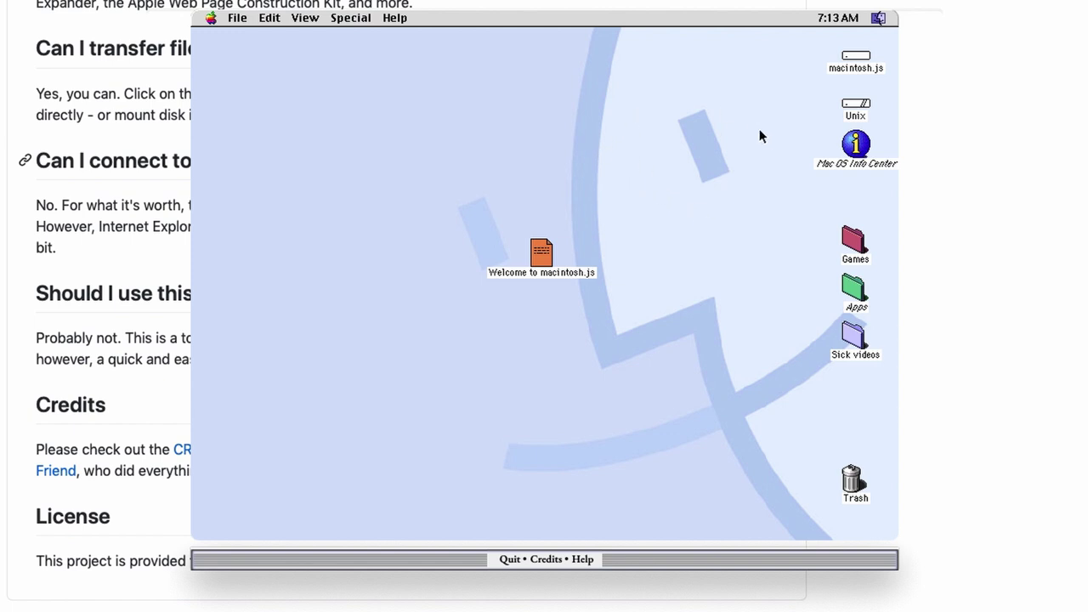
double_click(856, 290)
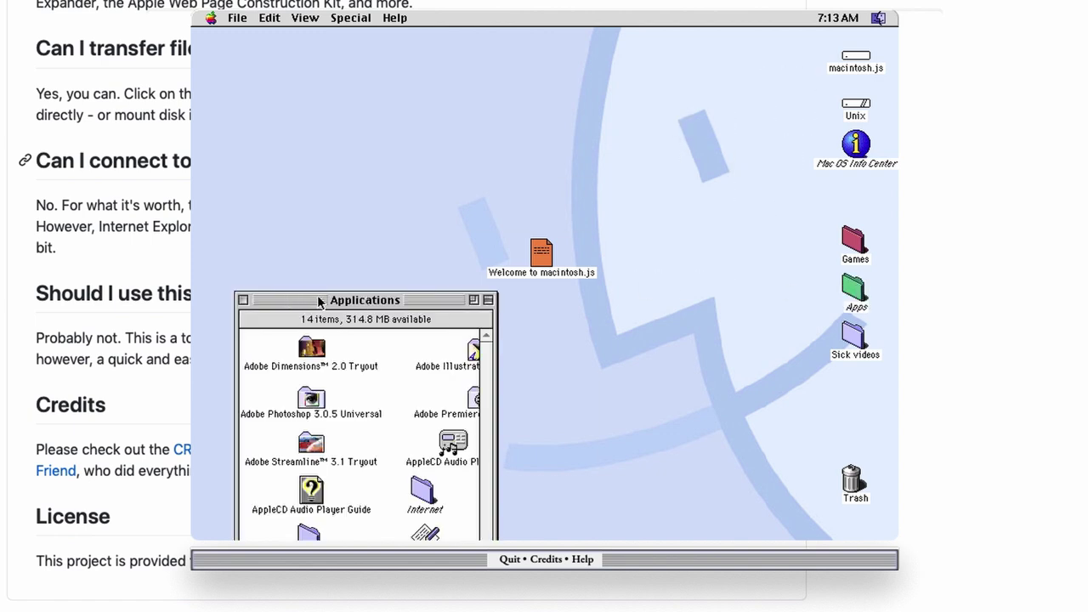
drag(345, 303, 346, 143)
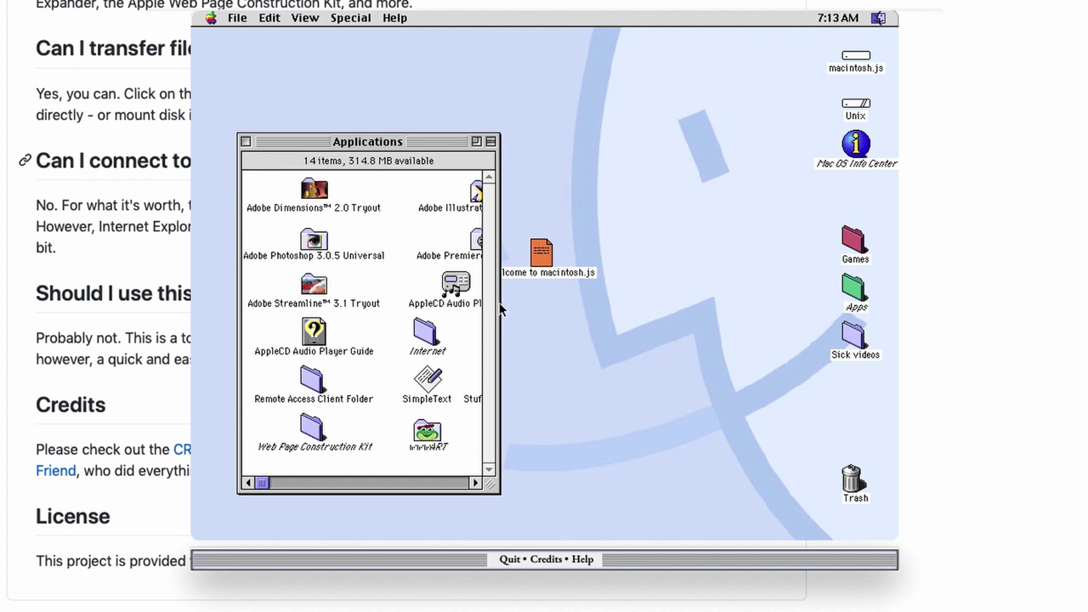
drag(500, 309, 590, 313)
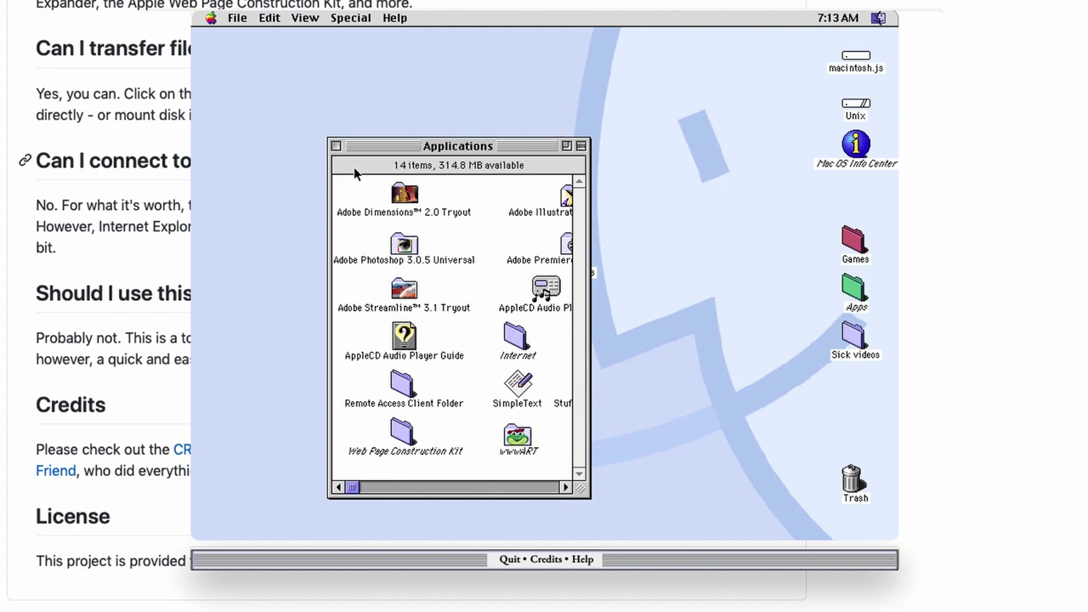
drag(327, 219, 317, 219)
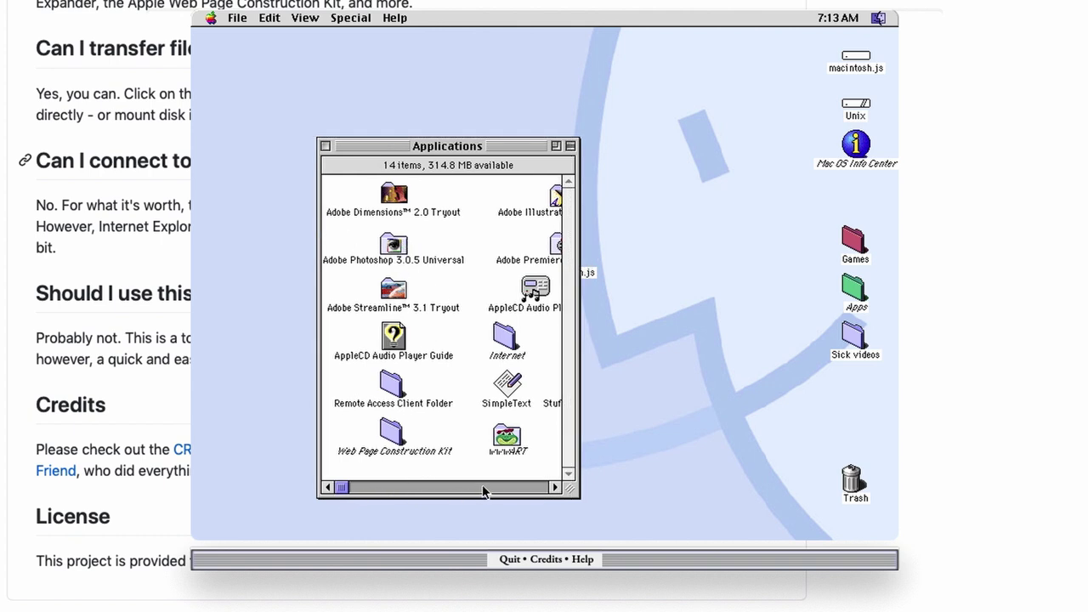
- Scroll right, open the Adobe Illustrator 5.5 Tryout folder and launch Illustrator
click(554, 488)
click(554, 488)
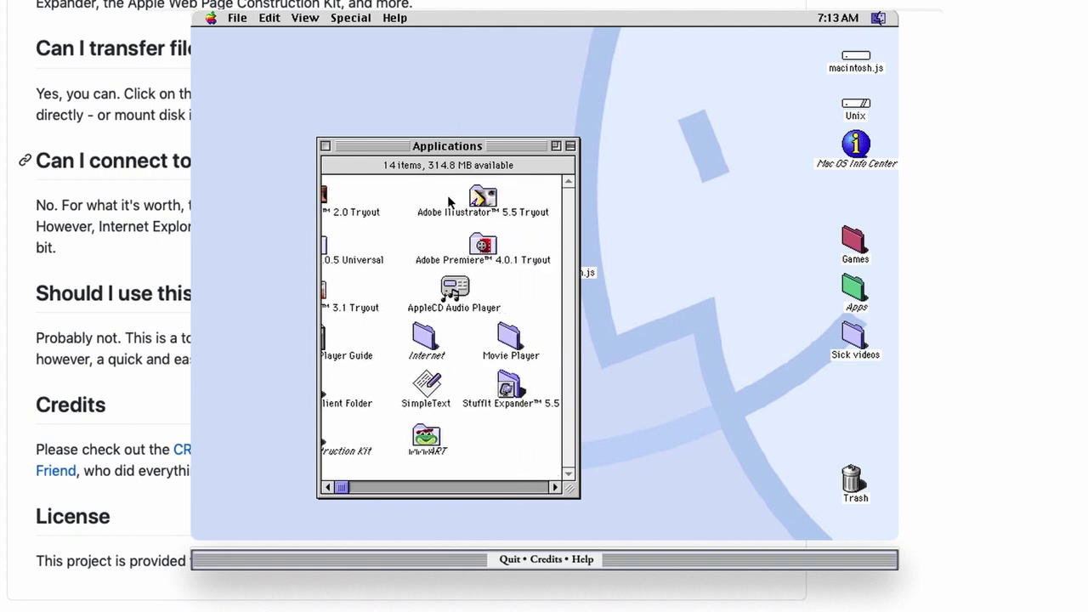
click(483, 199)
double_click(483, 198)
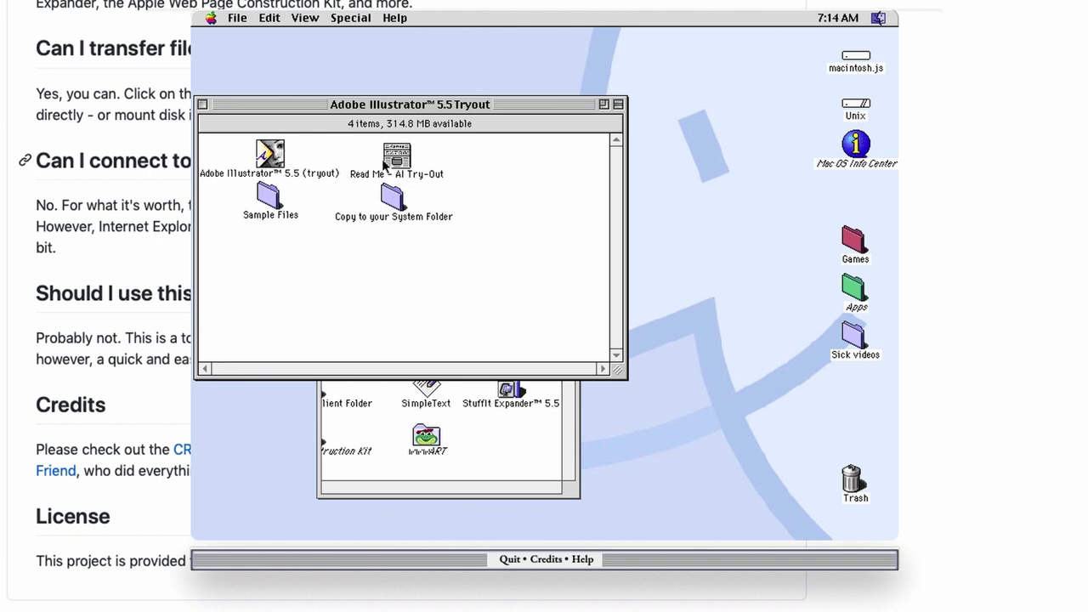
double_click(266, 161)
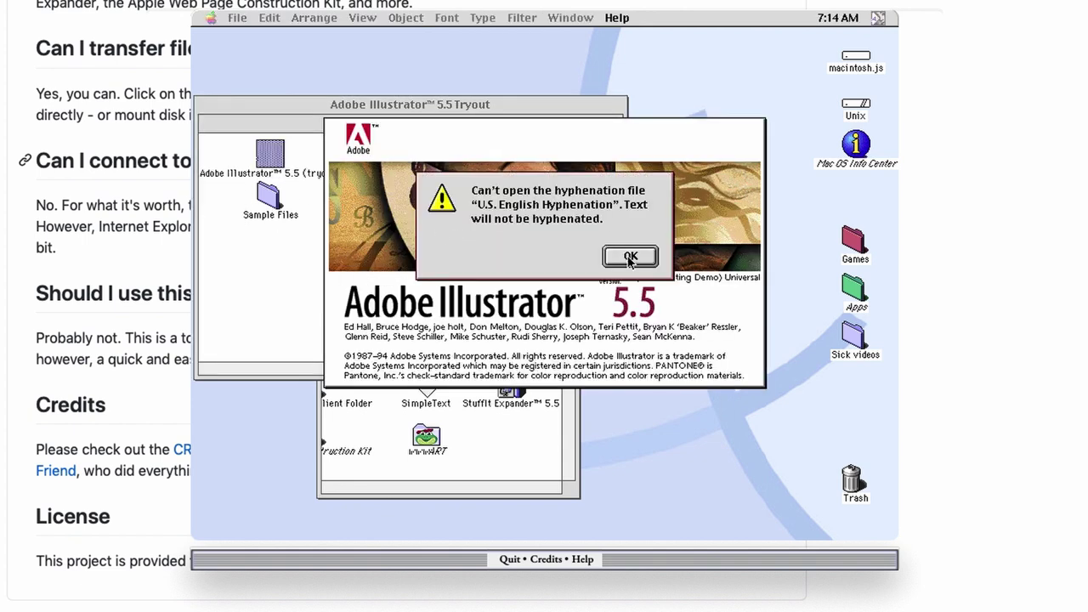
- Dismiss the hyphenation-file warning to reach the blank Untitled art 1 document
click(631, 257)
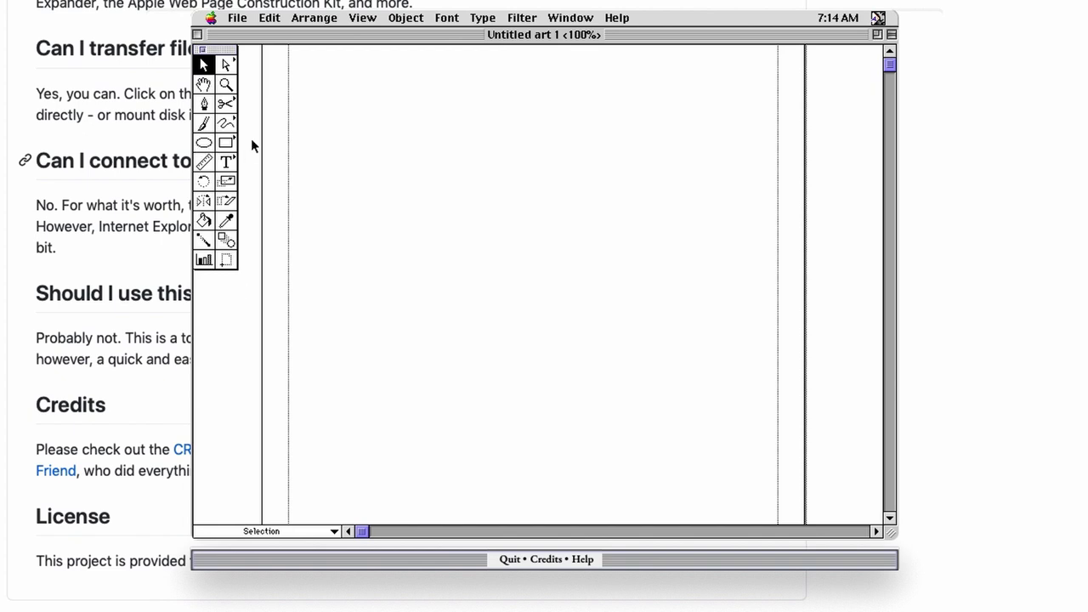
- Draw a black rounded rectangle on the page with the Rounded Rectangle tool
click(233, 144)
drag(233, 145, 247, 143)
drag(473, 195, 688, 286)
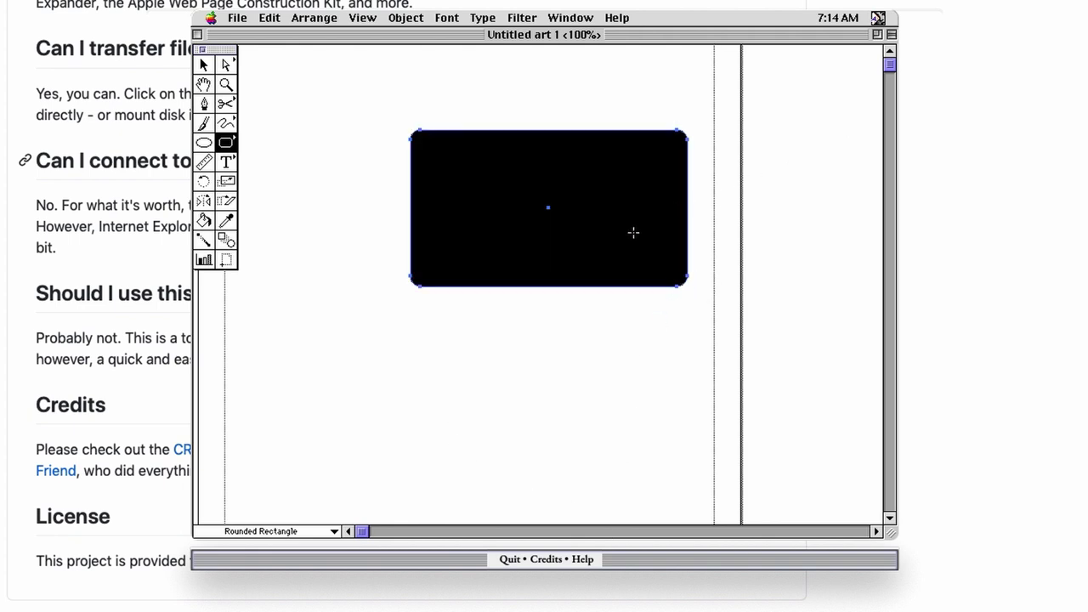
- Move the rounded rectangle up and left into the upper part of the page
key(space)
drag(510, 371, 636, 410)
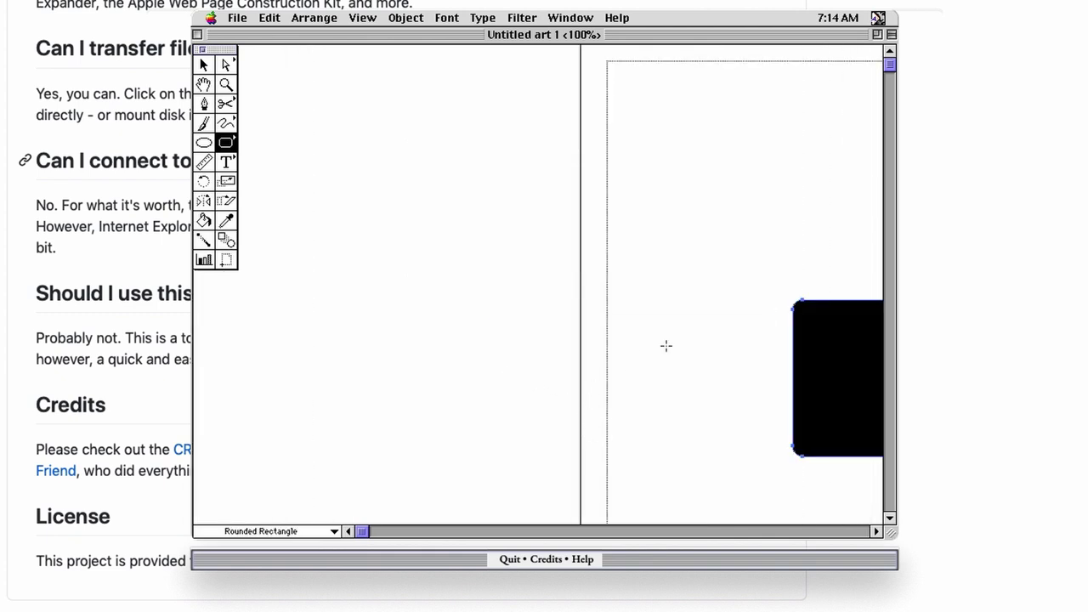
key(space)
drag(678, 343, 335, 323)
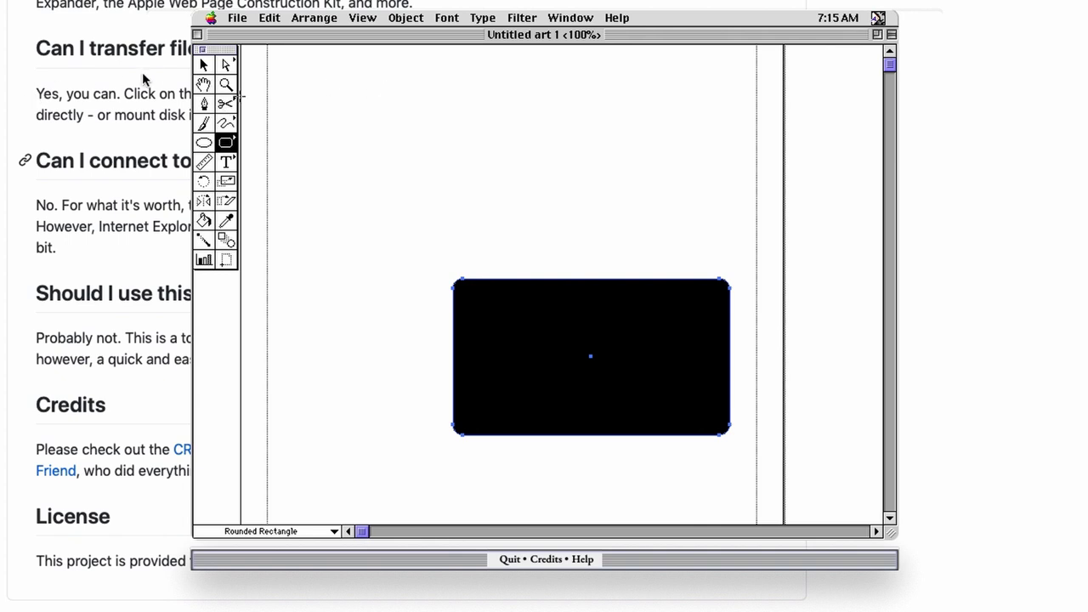
click(204, 65)
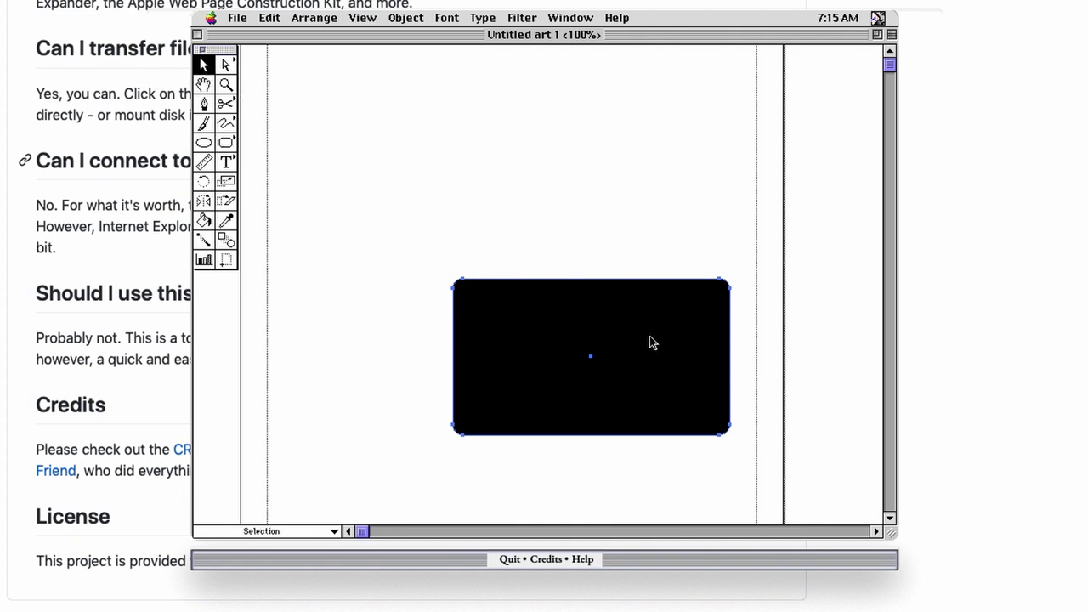
drag(621, 327, 537, 174)
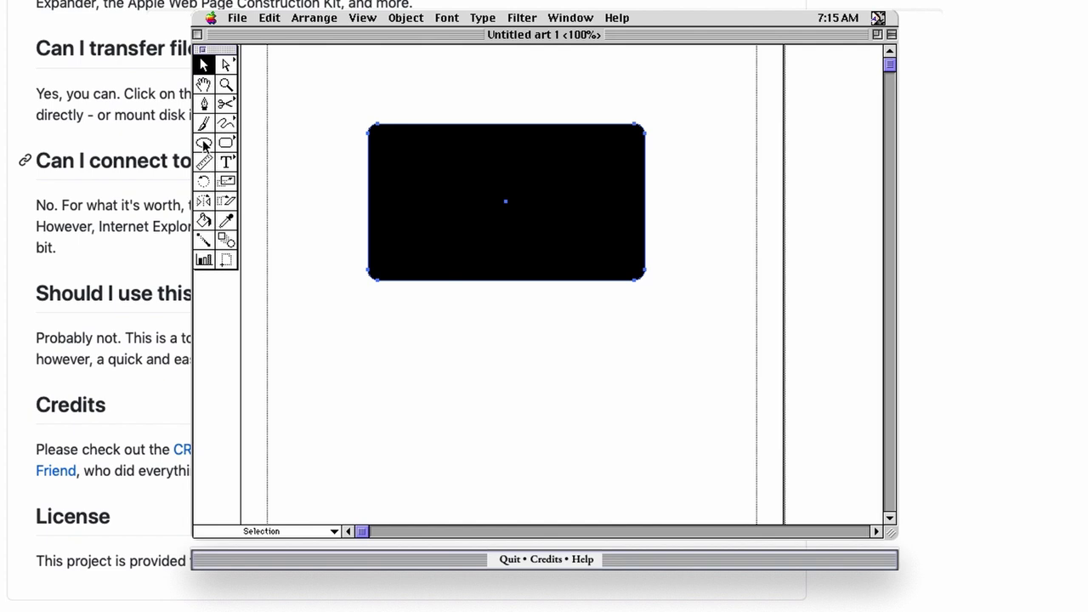
click(572, 19)
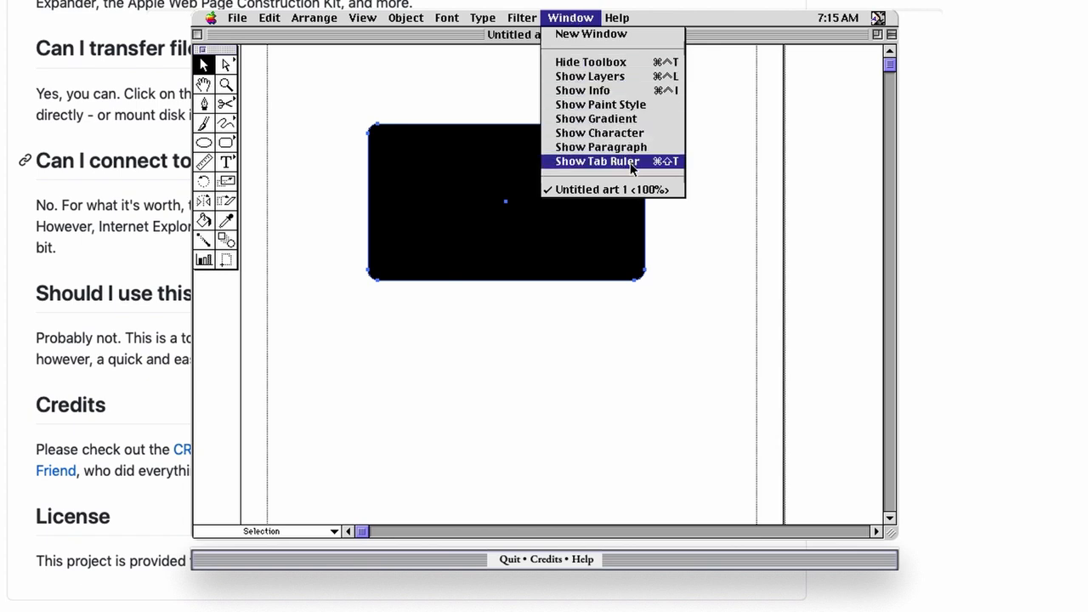
- Draw a small black circle and drag it onto the rectangle's lower-left edge as a wheel
click(204, 143)
mouse_move(401, 211)
mouse_down()
mouse_move(493, 296)
mouse_move(466, 282)
mouse_move(471, 292)
mouse_move(447, 231)
mouse_move(451, 242)
mouse_up()
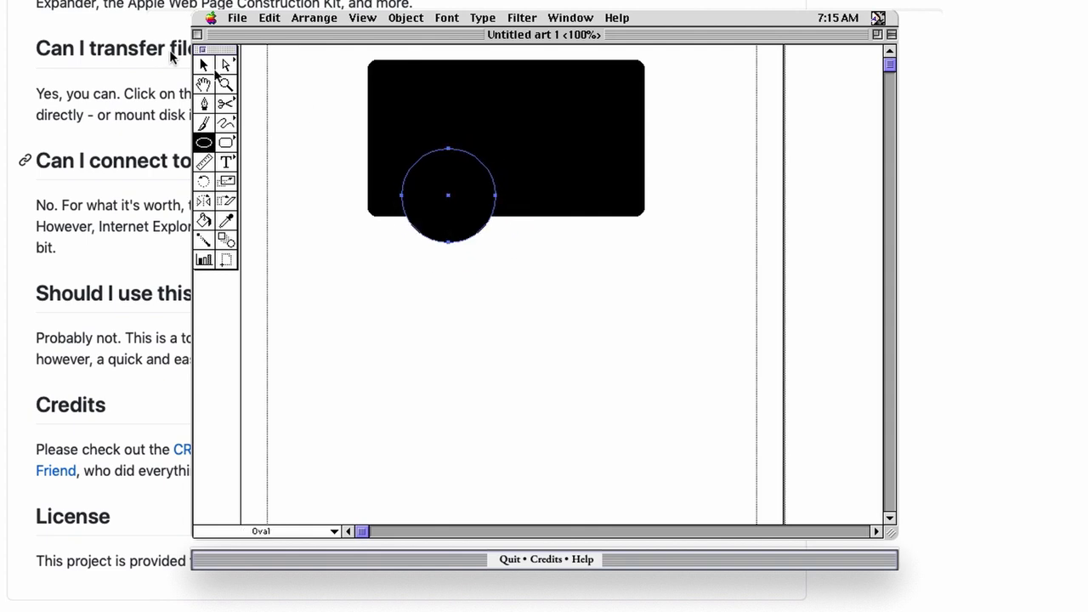
click(205, 64)
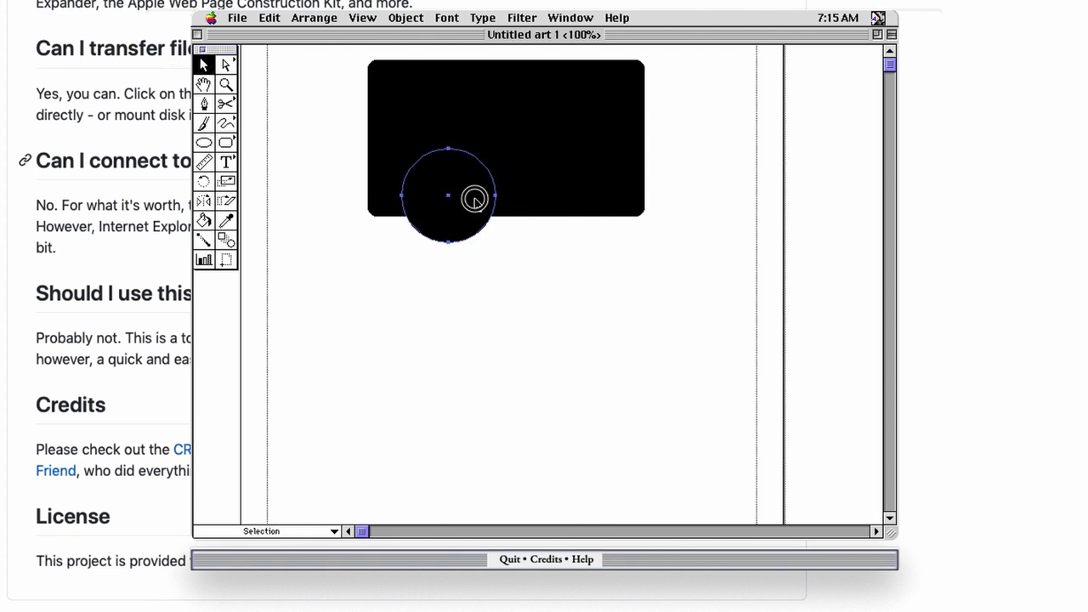
drag(475, 199, 464, 216)
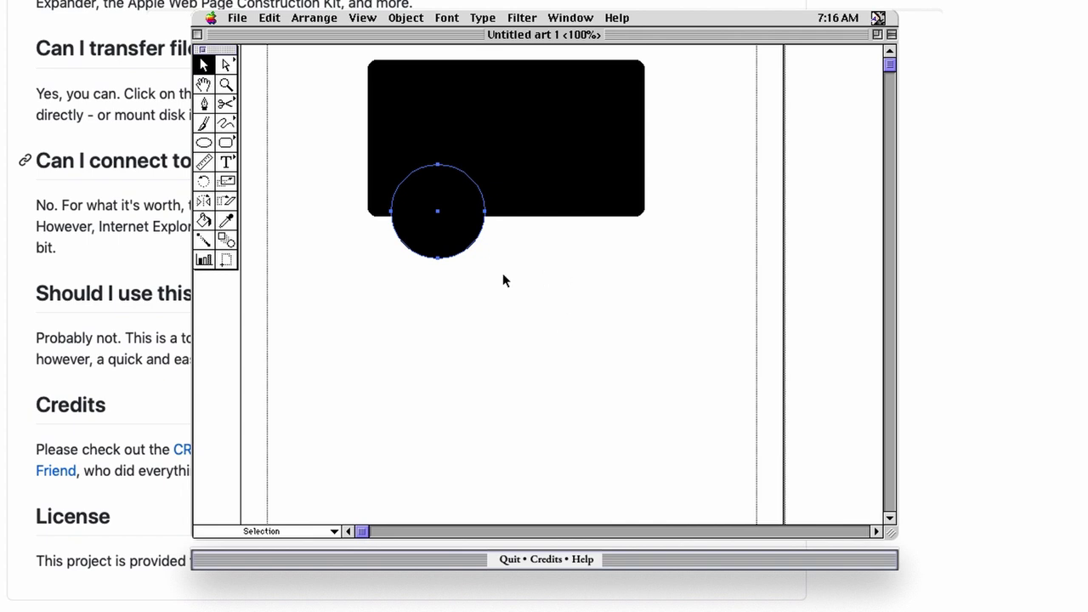
key(space)
drag(511, 279, 518, 370)
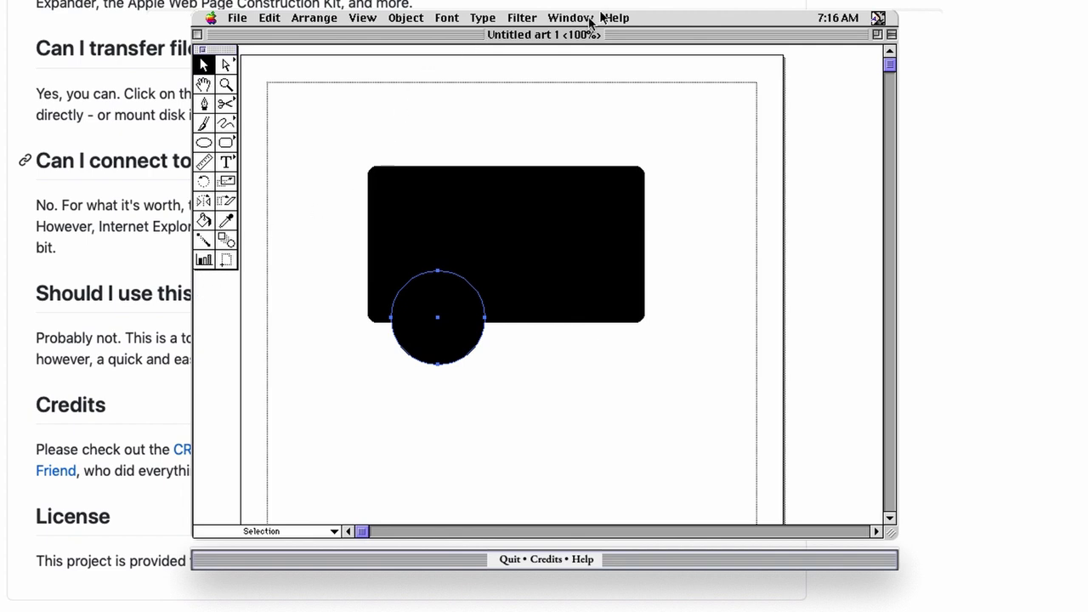
click(410, 19)
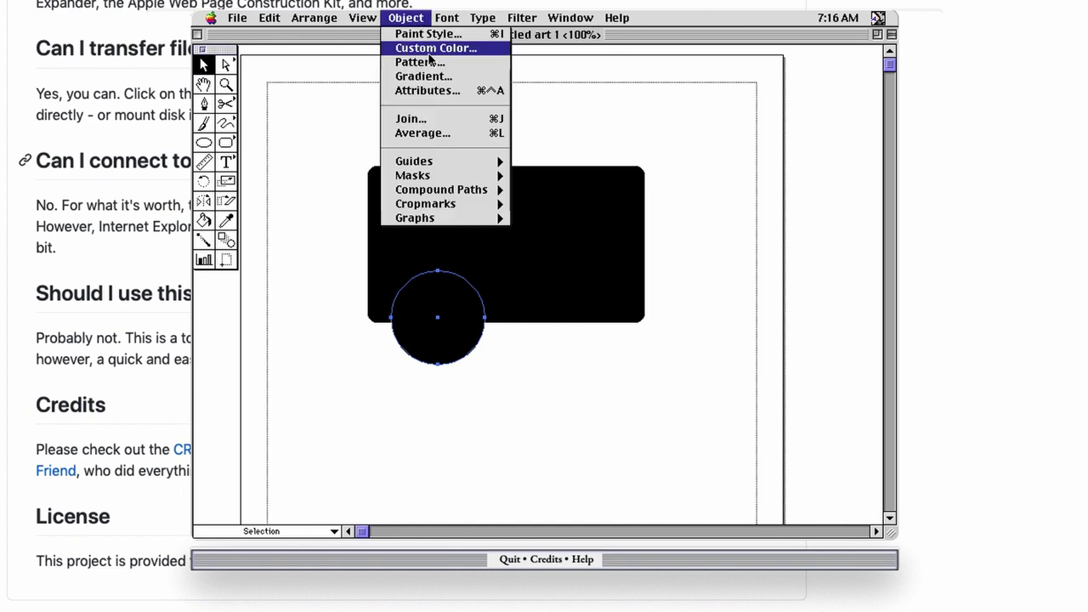
- Show the Layers palette from the Window menu
click(434, 48)
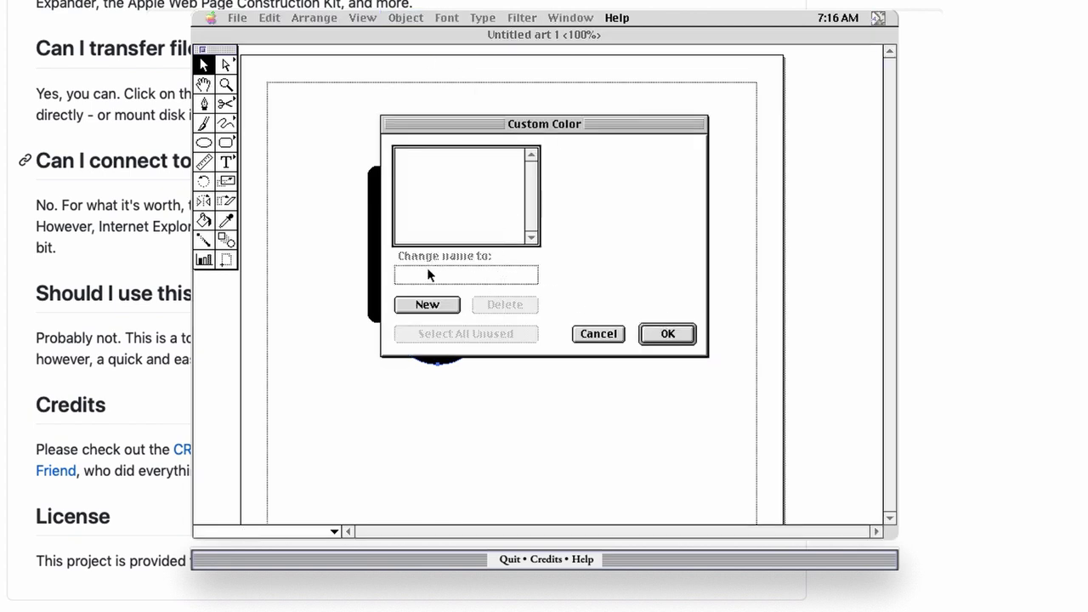
click(609, 335)
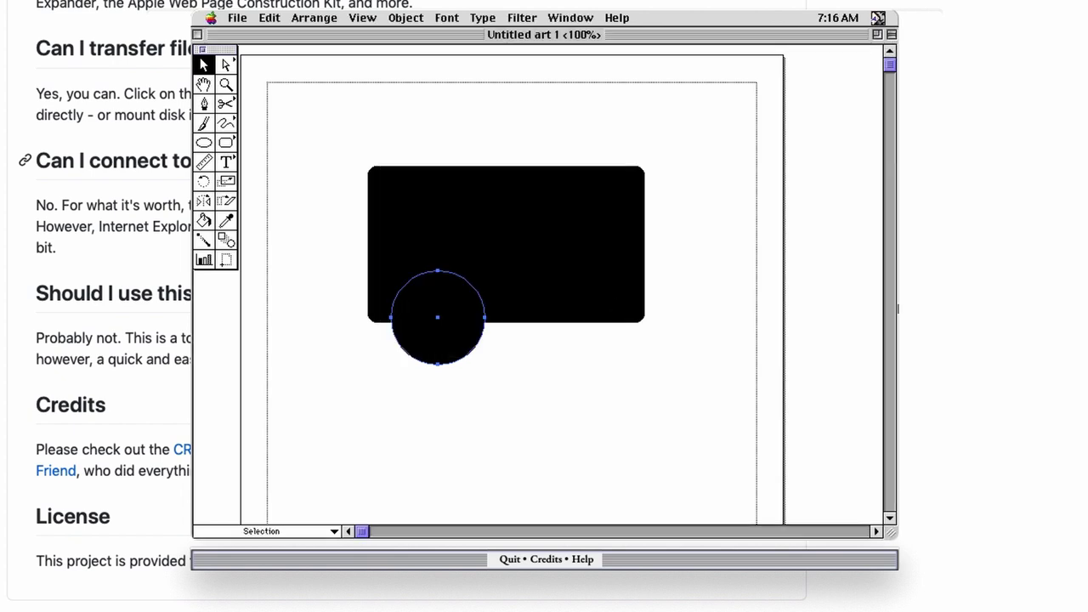
click(559, 17)
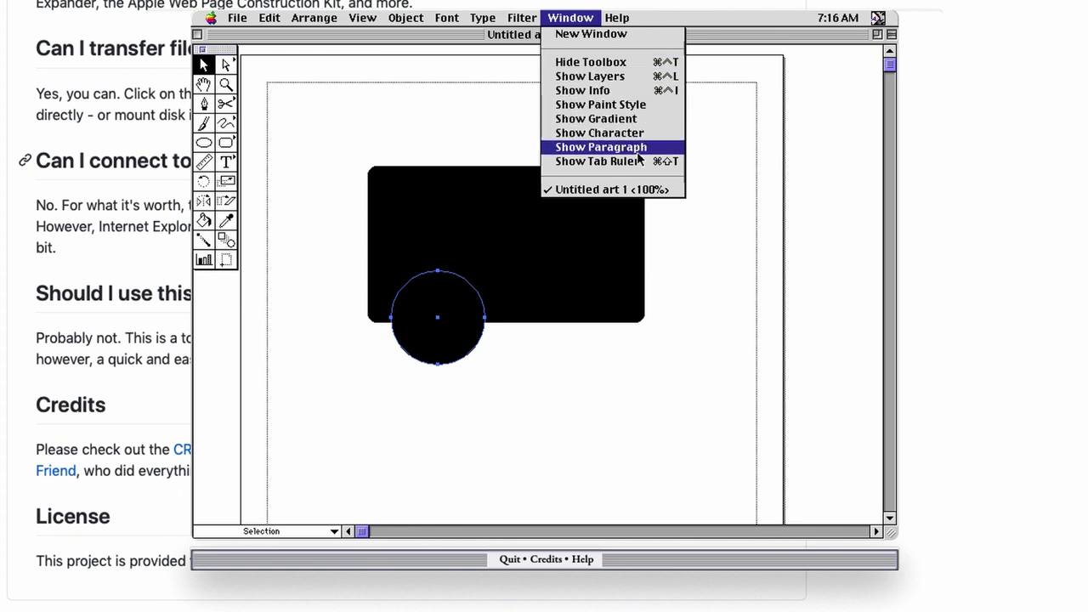
click(625, 76)
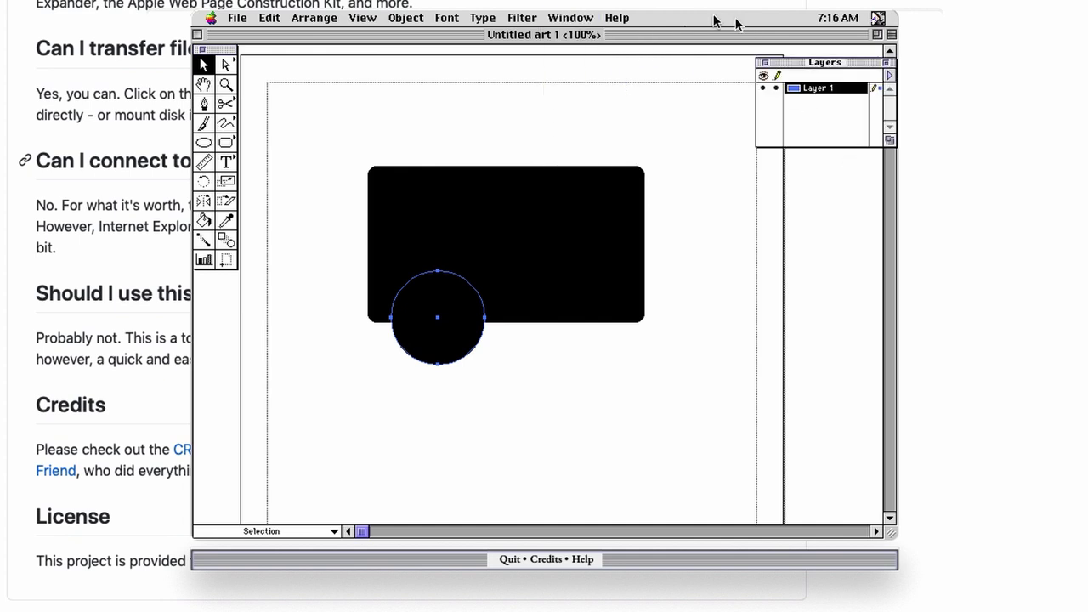
- Browse the File, Edit, Arrange and Object menus, then open Paint Style
click(242, 21)
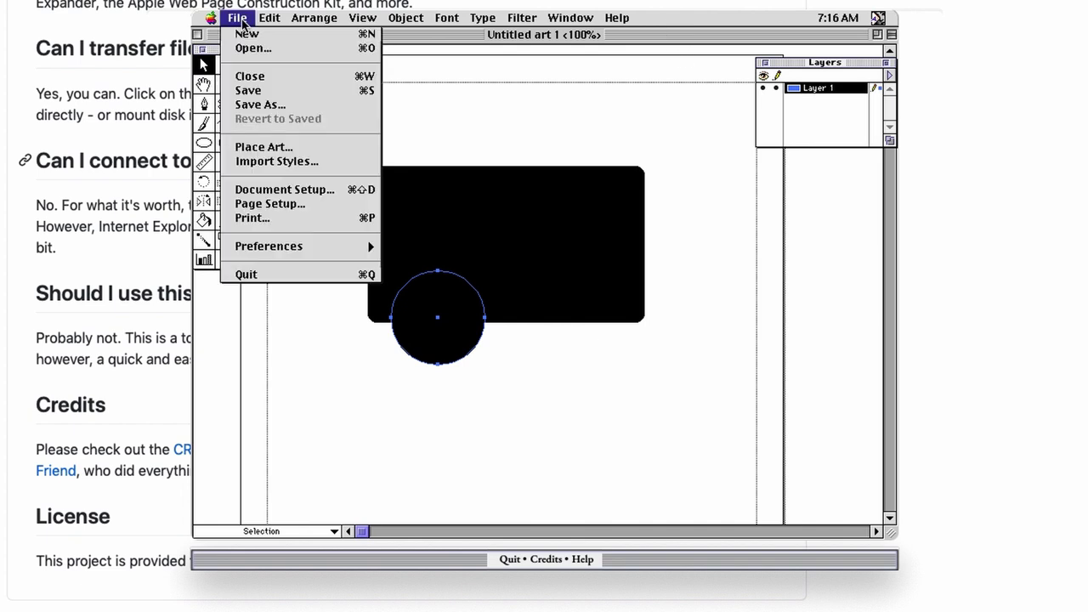
mouse_move(266, 22)
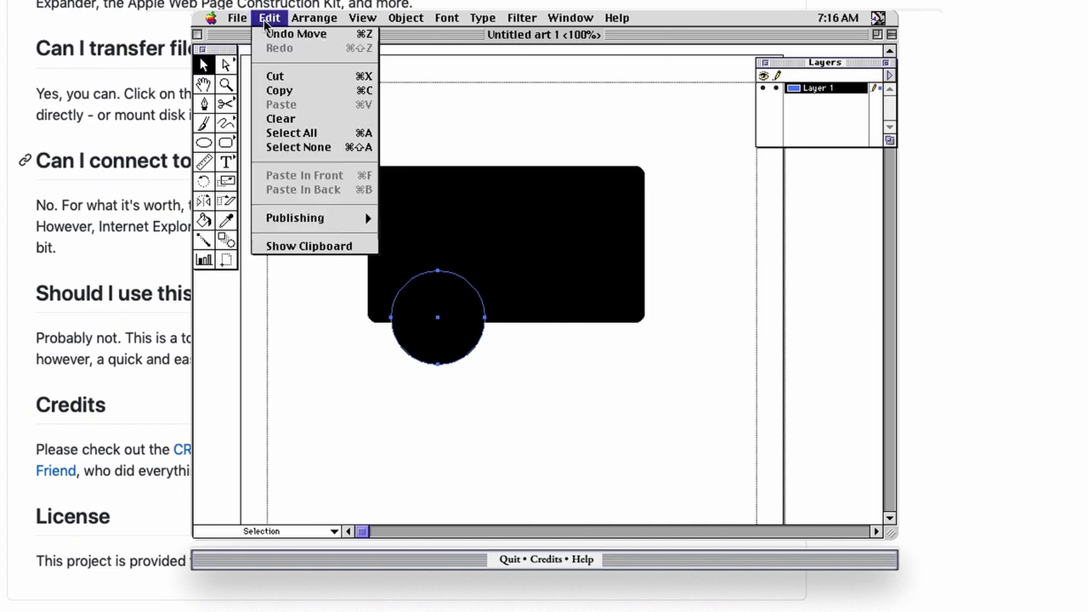
mouse_move(301, 27)
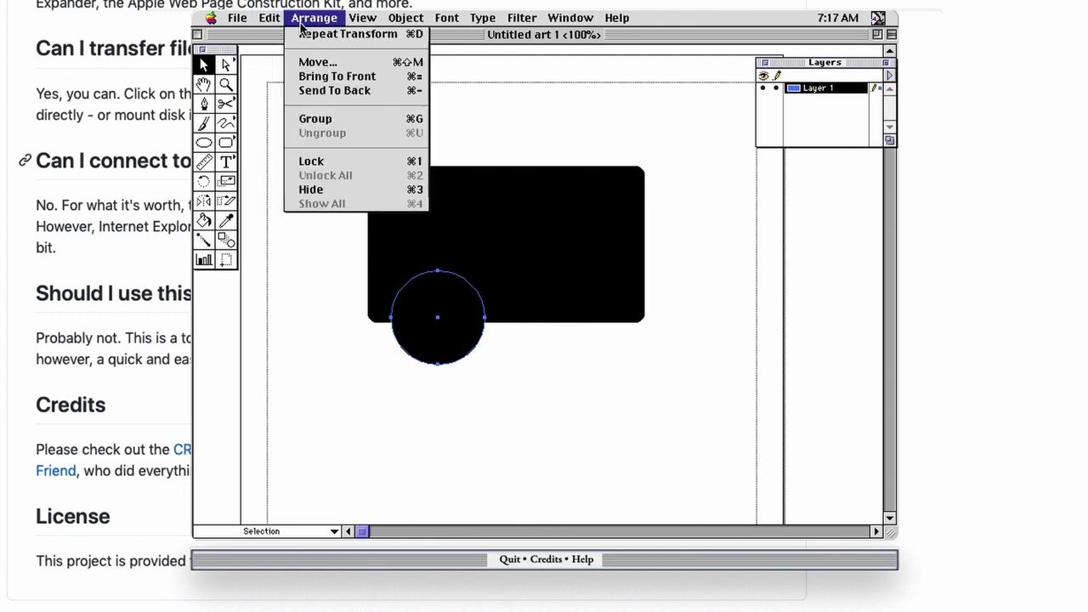
mouse_move(404, 24)
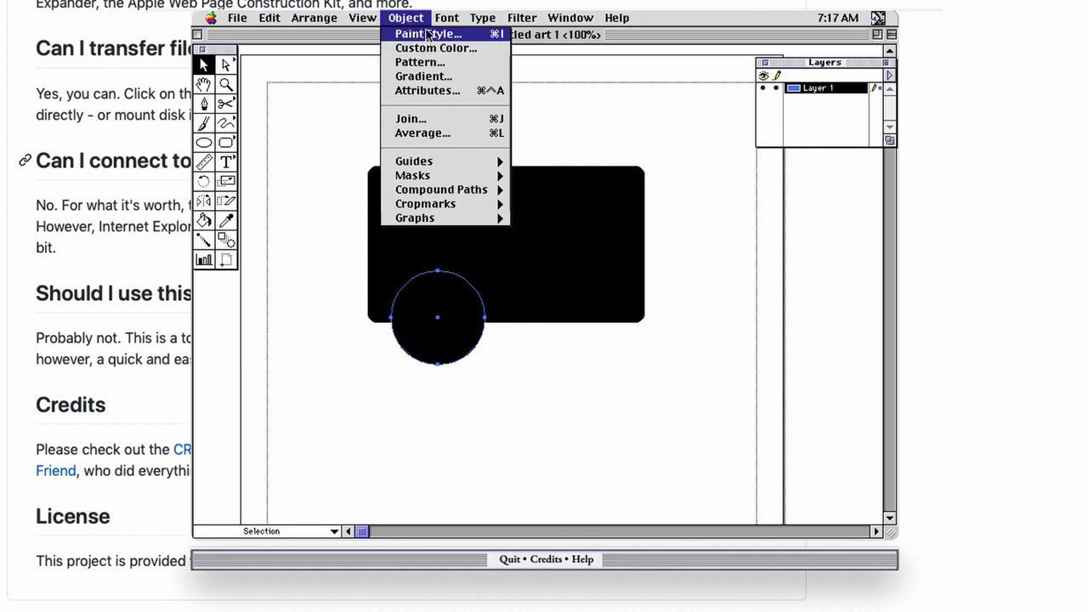
click(427, 34)
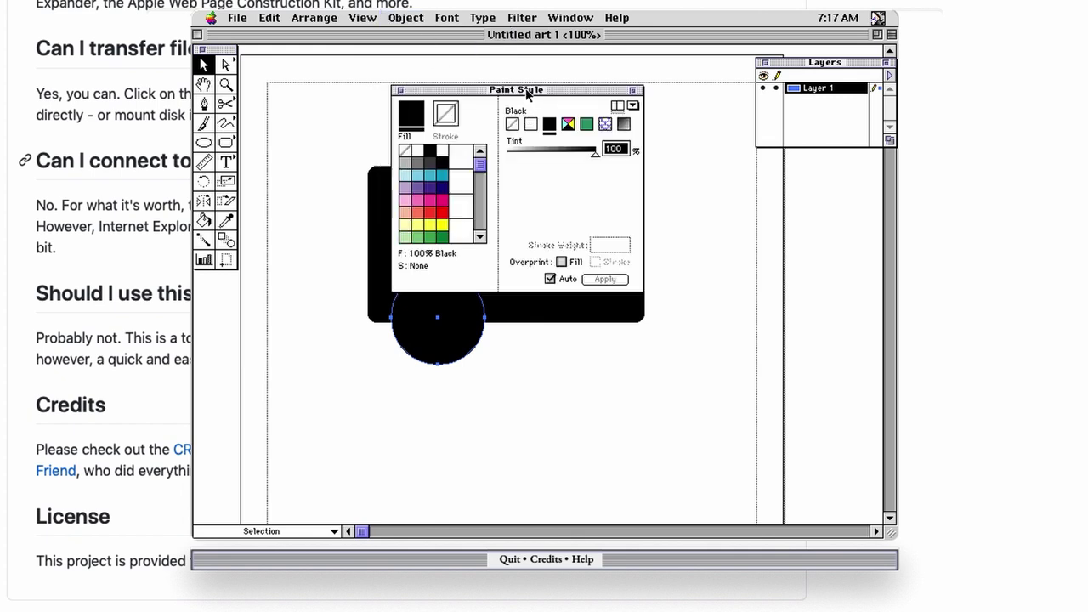
- Reposition the Paint Style palette and try a white, then black fill on the circle
mouse_move(725, 181)
mouse_down()
mouse_move(760, 194)
mouse_move(778, 179)
mouse_up()
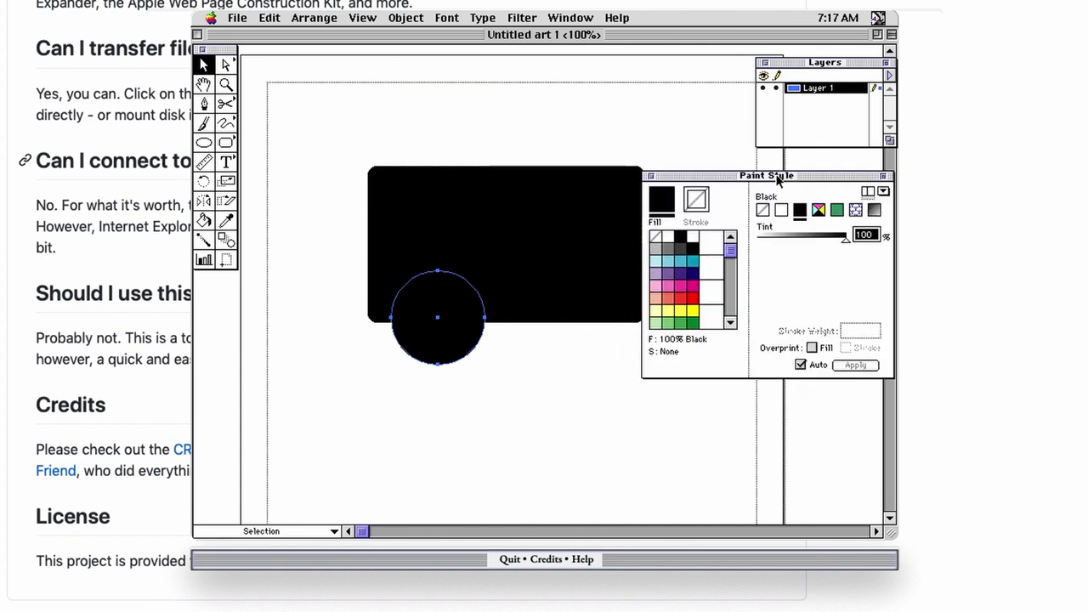
click(884, 177)
click(883, 177)
mouse_move(682, 178)
mouse_down()
mouse_move(800, 151)
mouse_move(710, 151)
mouse_up()
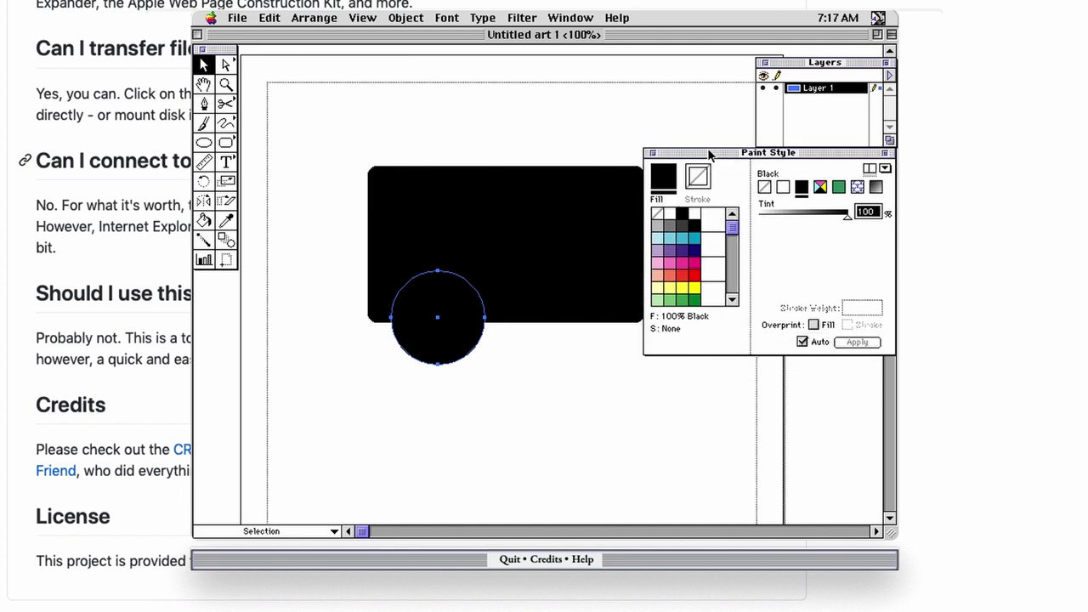
click(696, 213)
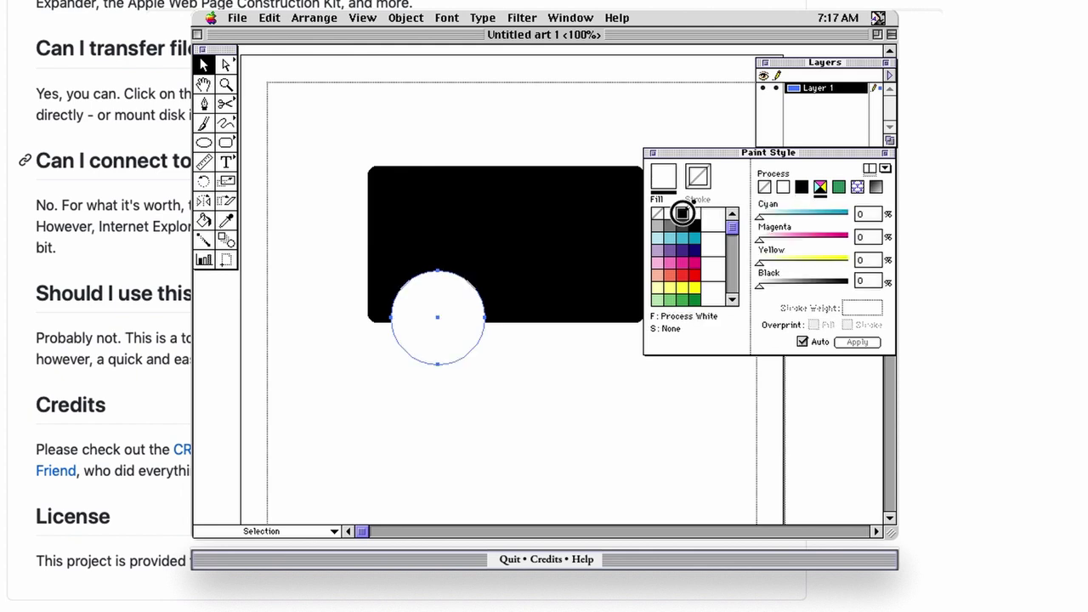
click(683, 213)
- Fill the rounded rectangle with yellow and drag a copy of the circle to the right
click(429, 208)
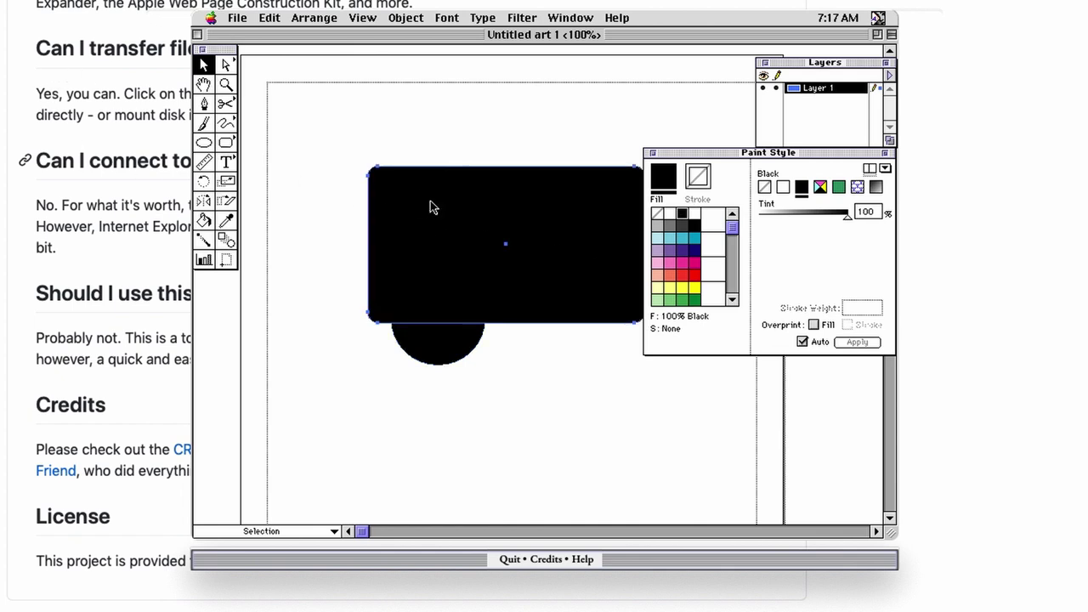
click(698, 286)
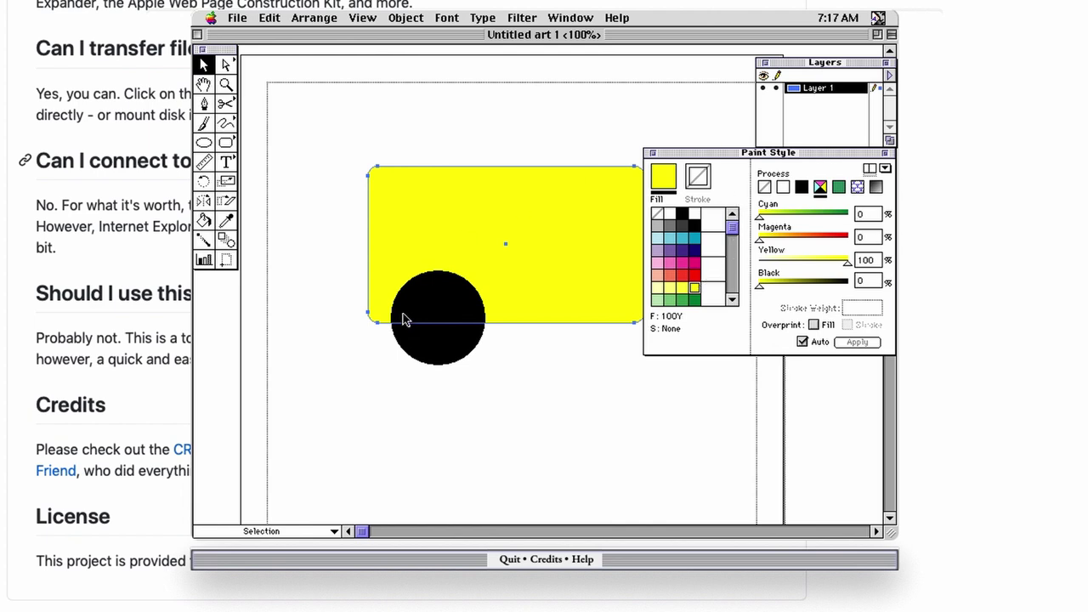
click(432, 356)
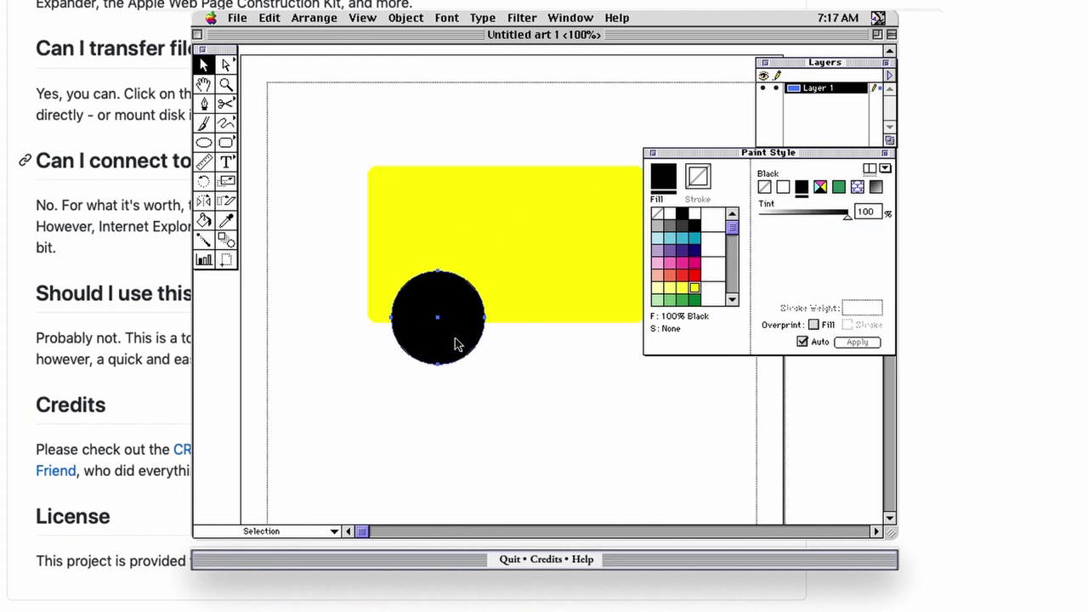
drag(453, 346, 589, 353)
- Transform a copy of the right-hand wheel, then delete that wheel
drag(750, 152, 783, 289)
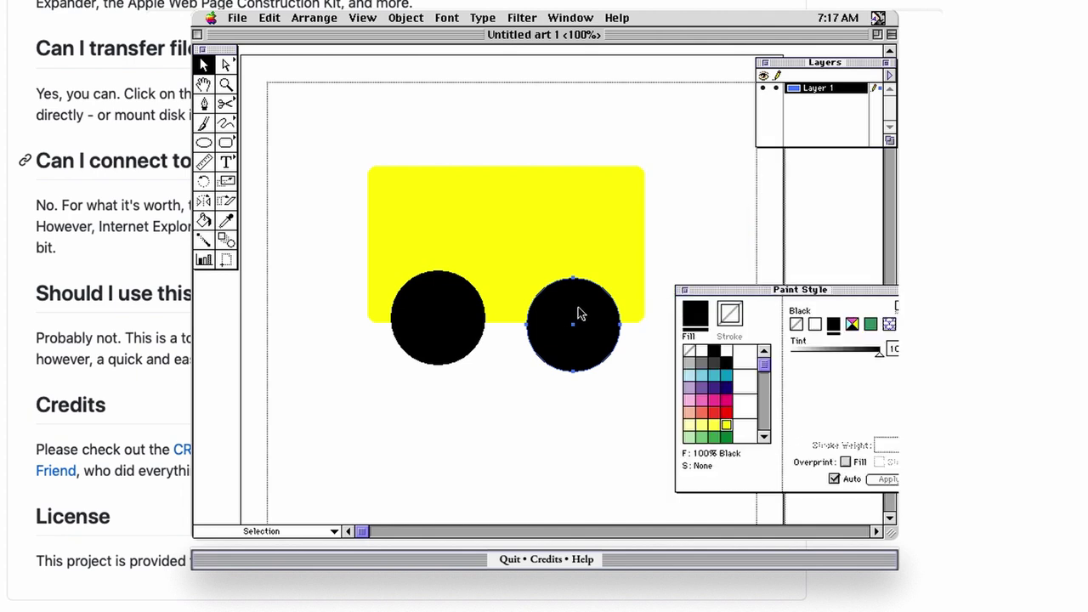
key(r)
drag(582, 304, 539, 263)
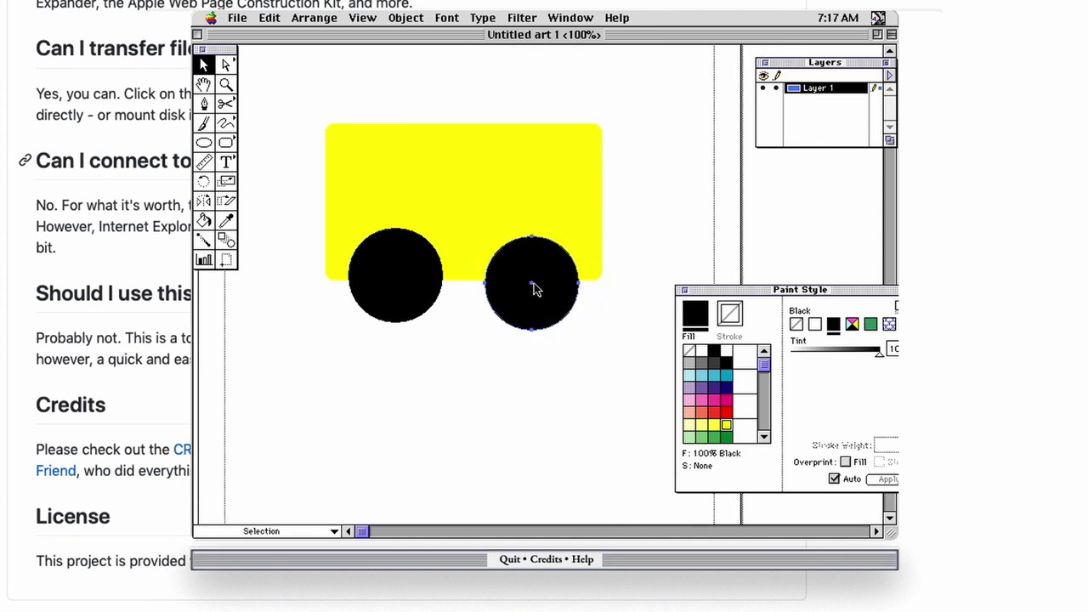
key(Delete)
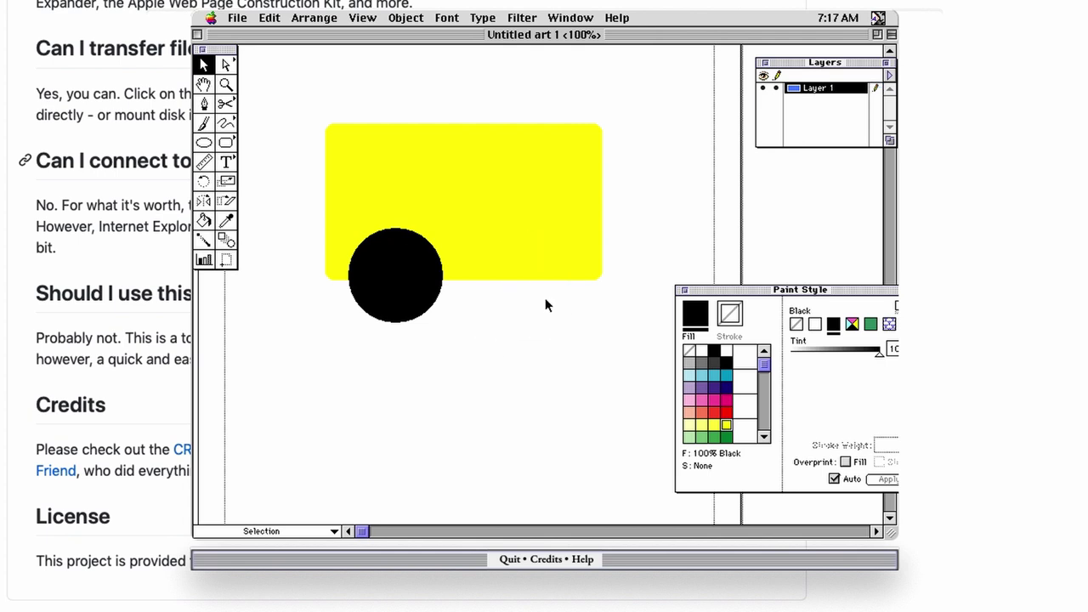
- Duplicate the remaining circle and position the copy overlapping the original lower-left wheel
click(411, 267)
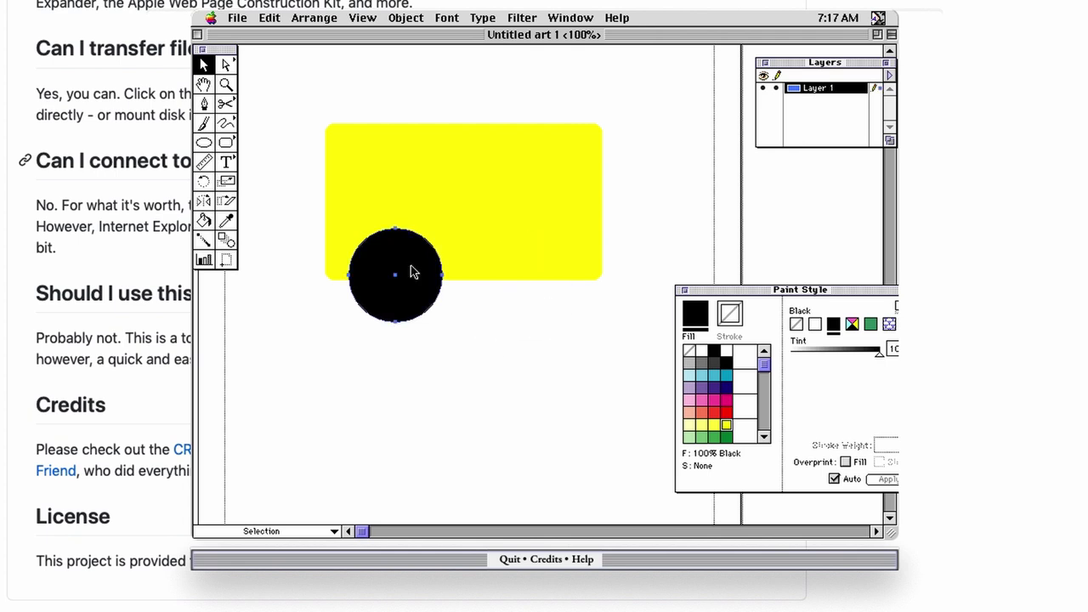
drag(411, 272, 448, 279)
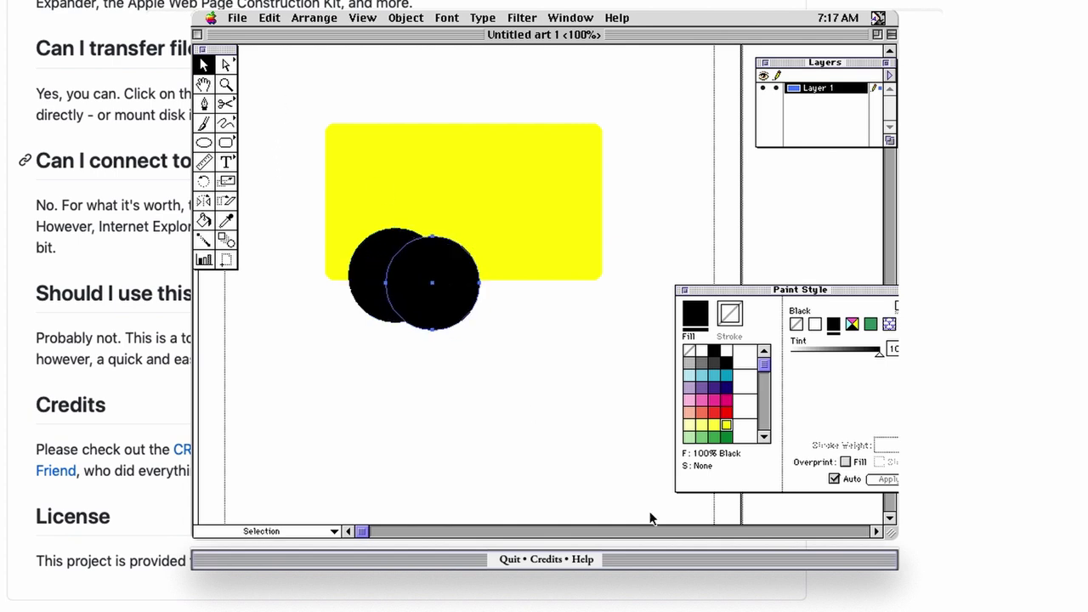
click(433, 241)
drag(433, 242, 412, 234)
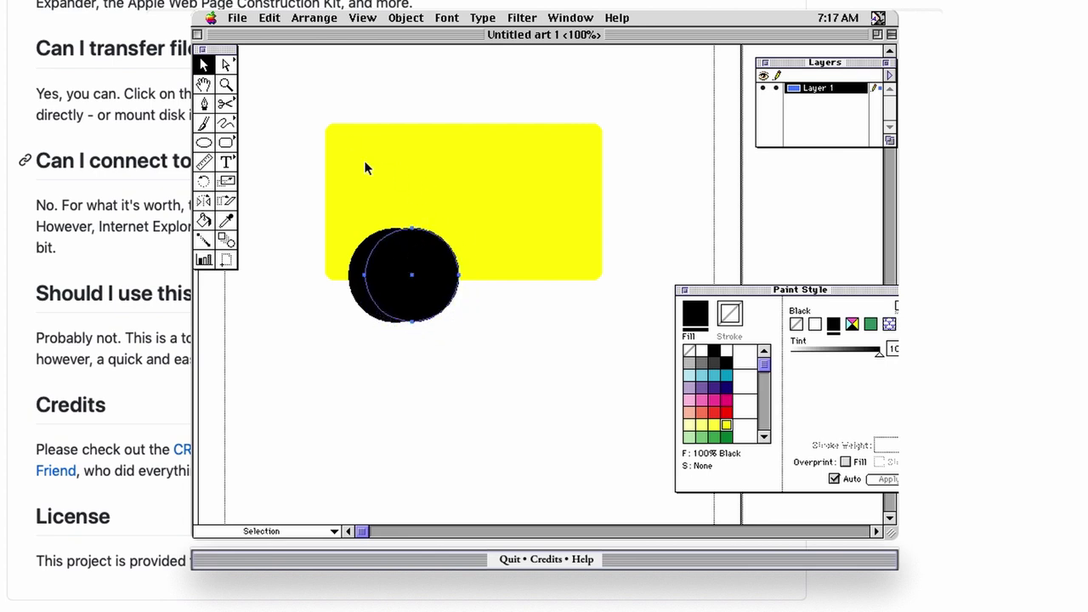
click(204, 142)
click(204, 65)
drag(412, 234, 434, 284)
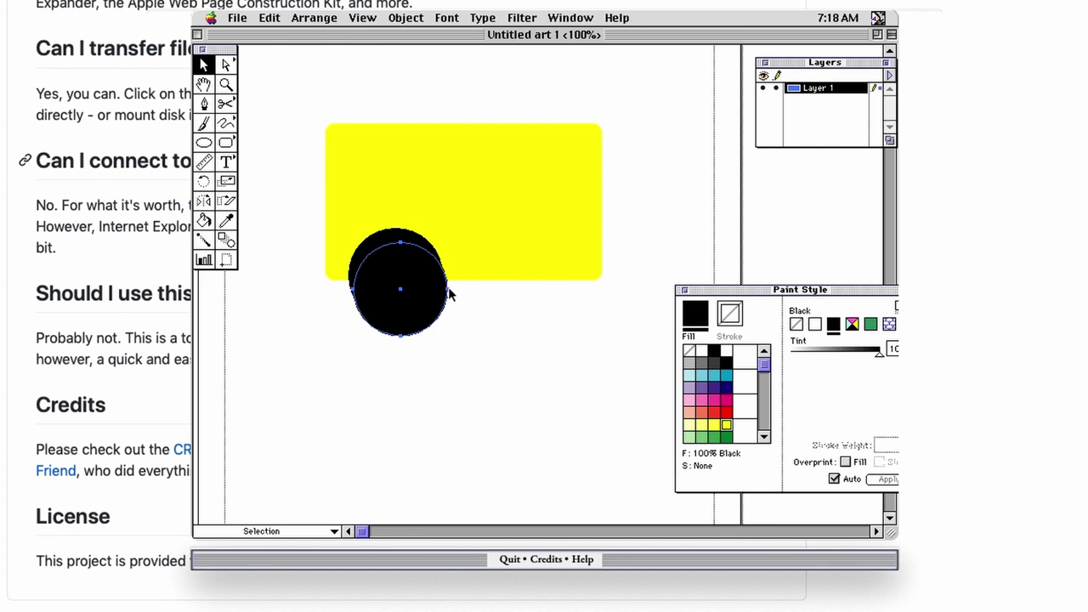
mouse_move(451, 293)
mouse_down()
mouse_move(425, 299)
mouse_move(432, 289)
mouse_up()
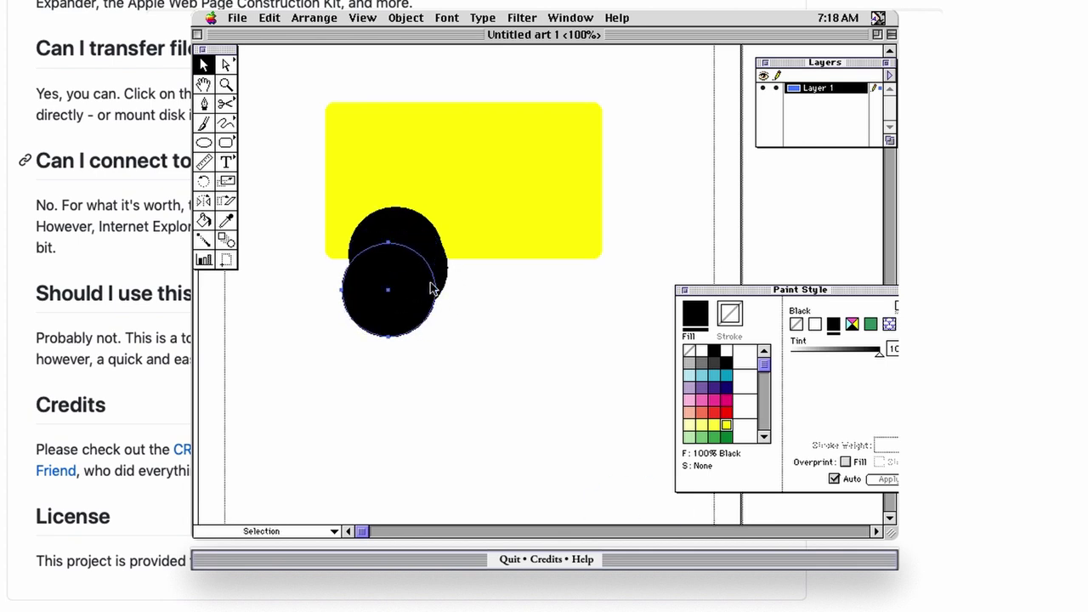
key(ctrl+z)
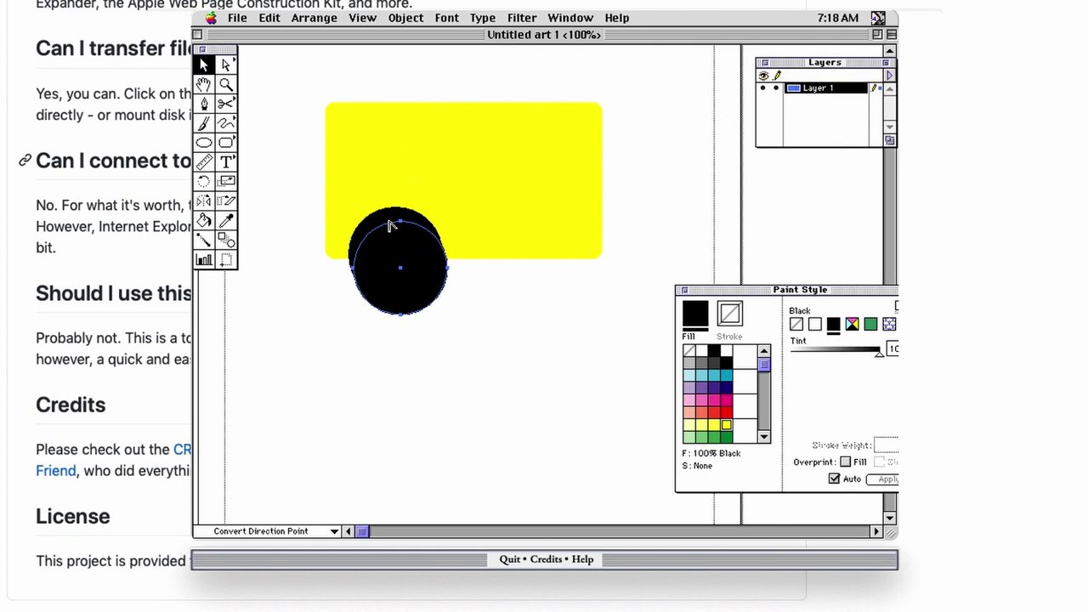
- Drag the circle's top anchor down with Direct Selection, then undo to restore the round wheel
click(228, 64)
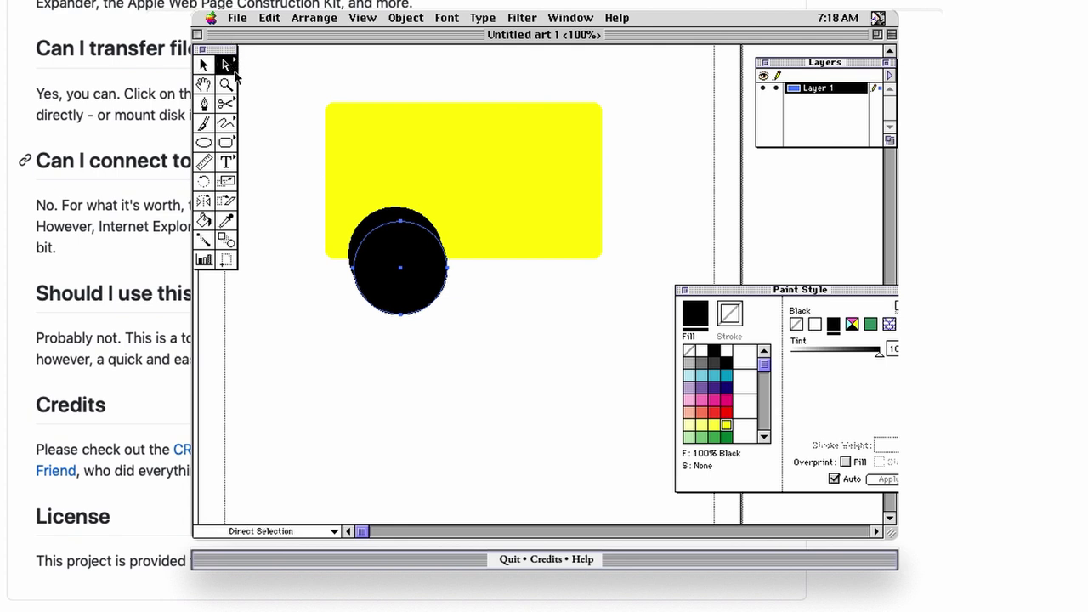
click(401, 222)
drag(400, 222, 402, 249)
key(super+z)
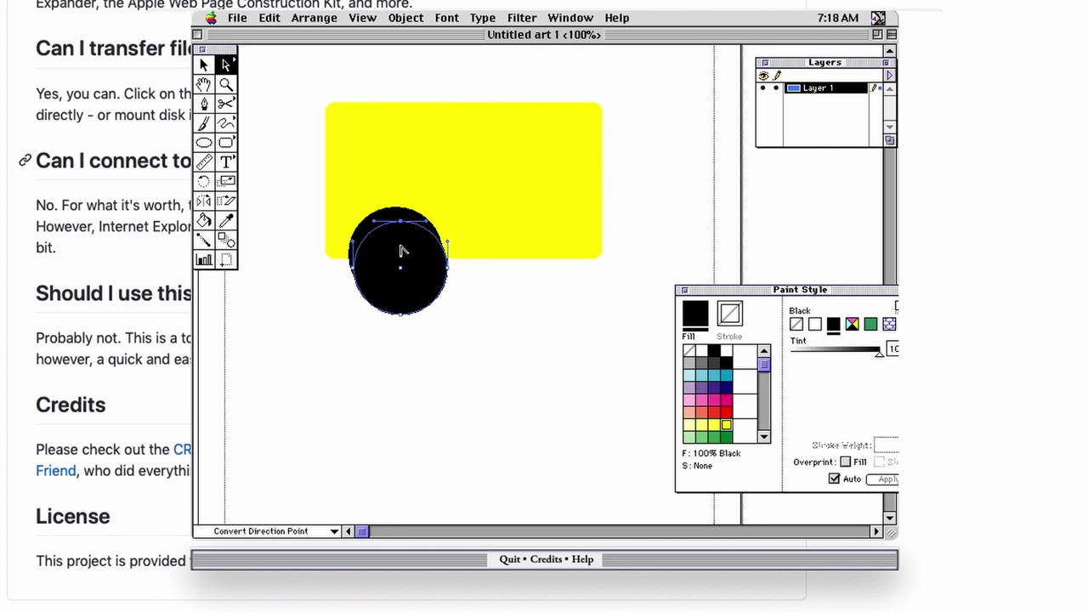
click(228, 64)
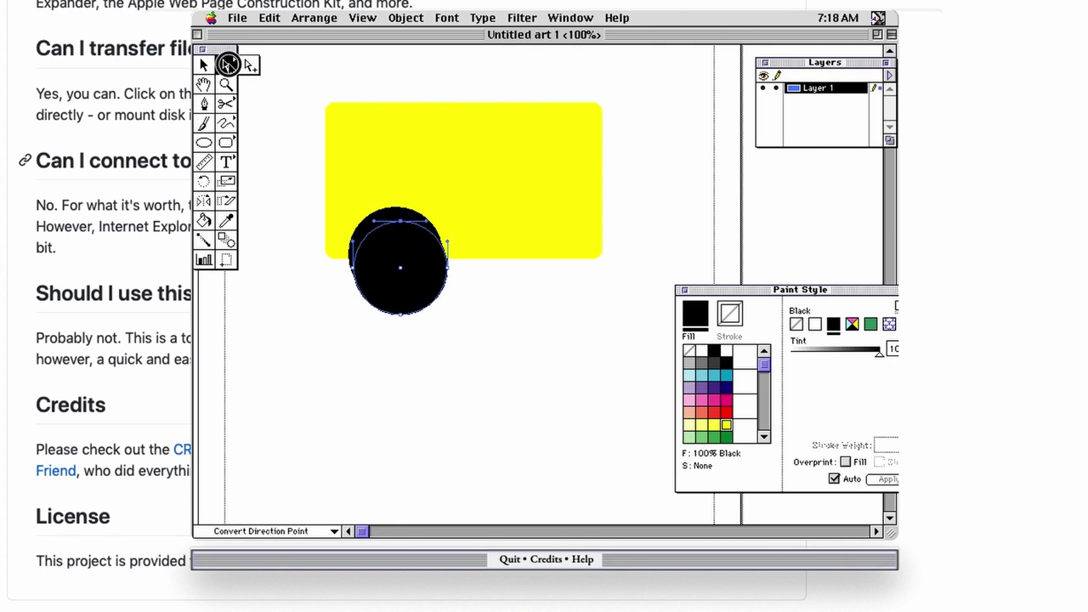
click(204, 65)
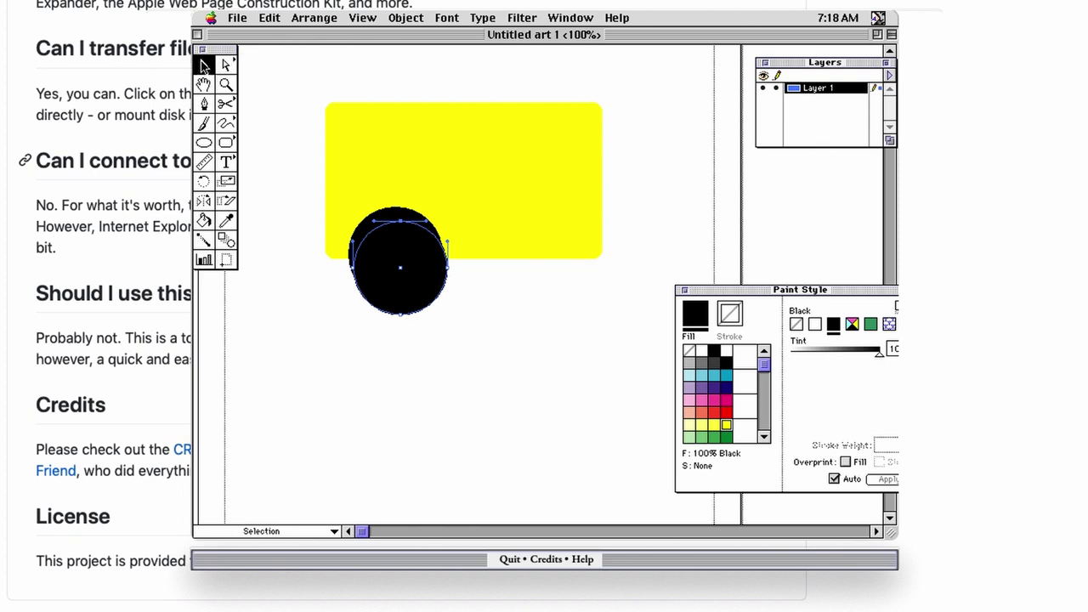
click(685, 270)
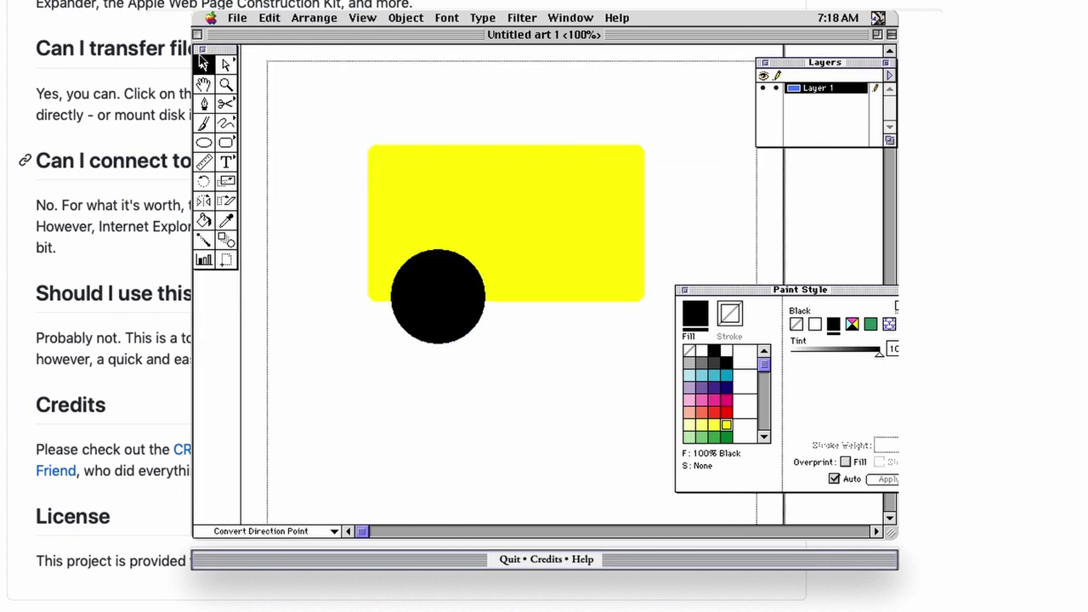
click(204, 65)
click(335, 531)
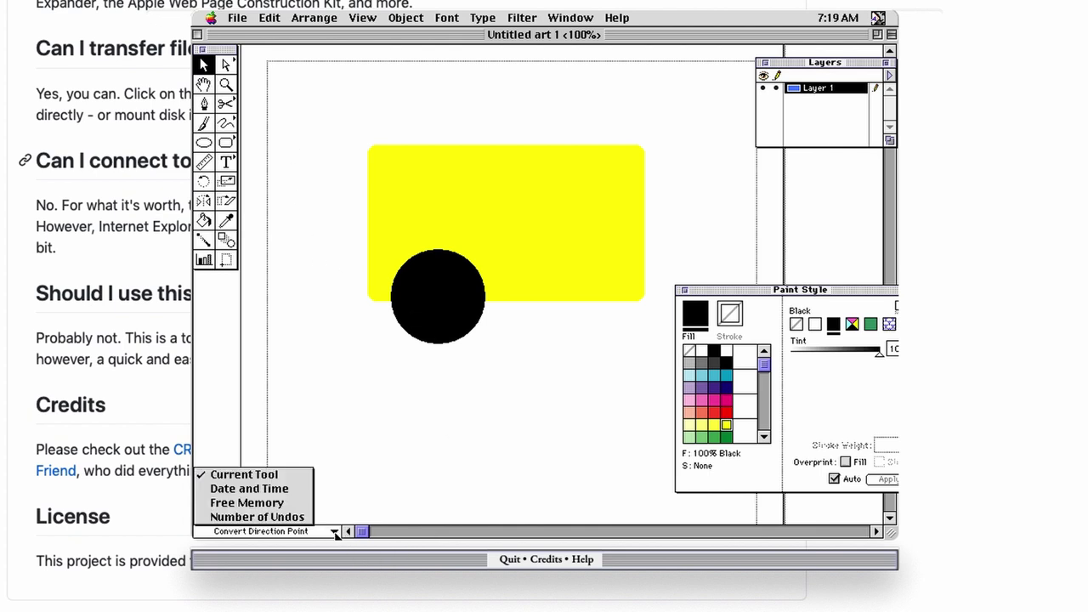
- Draw a closed black ellipse-like shape with the Pen tool above the yellow bus
click(283, 449)
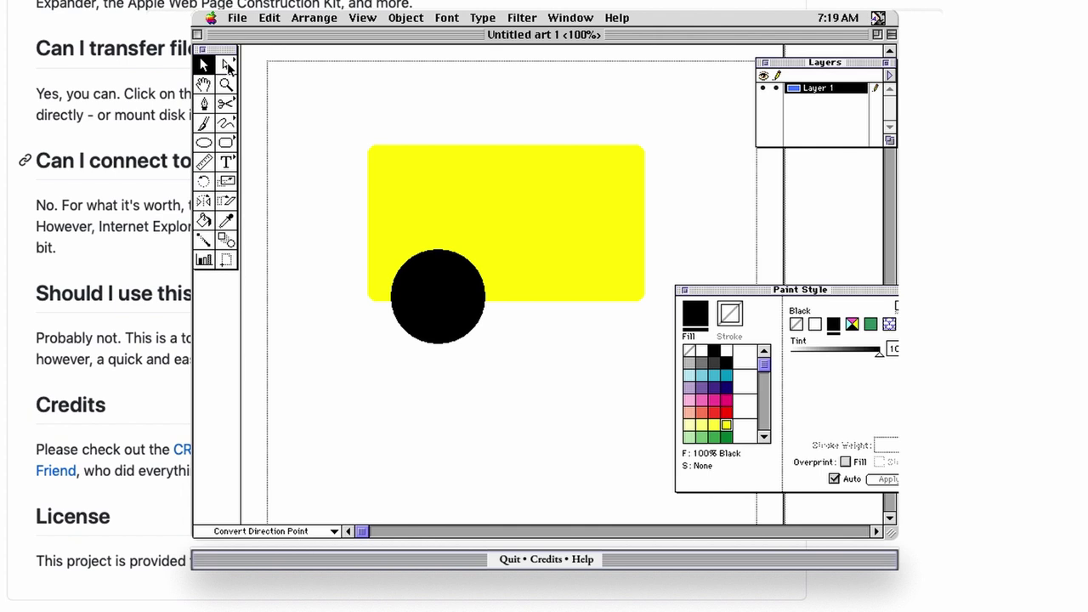
click(226, 65)
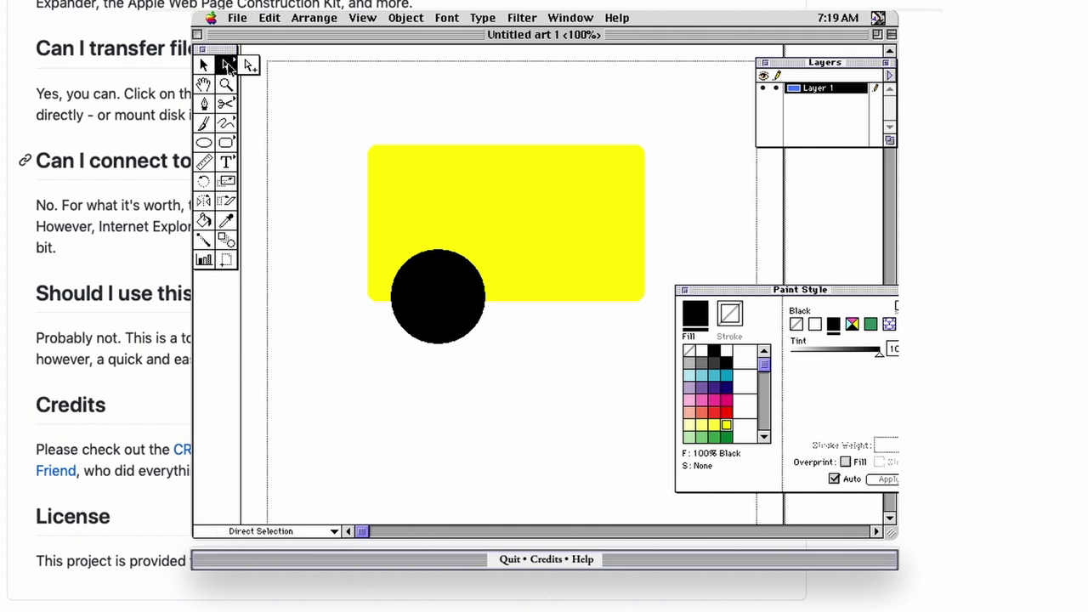
click(203, 103)
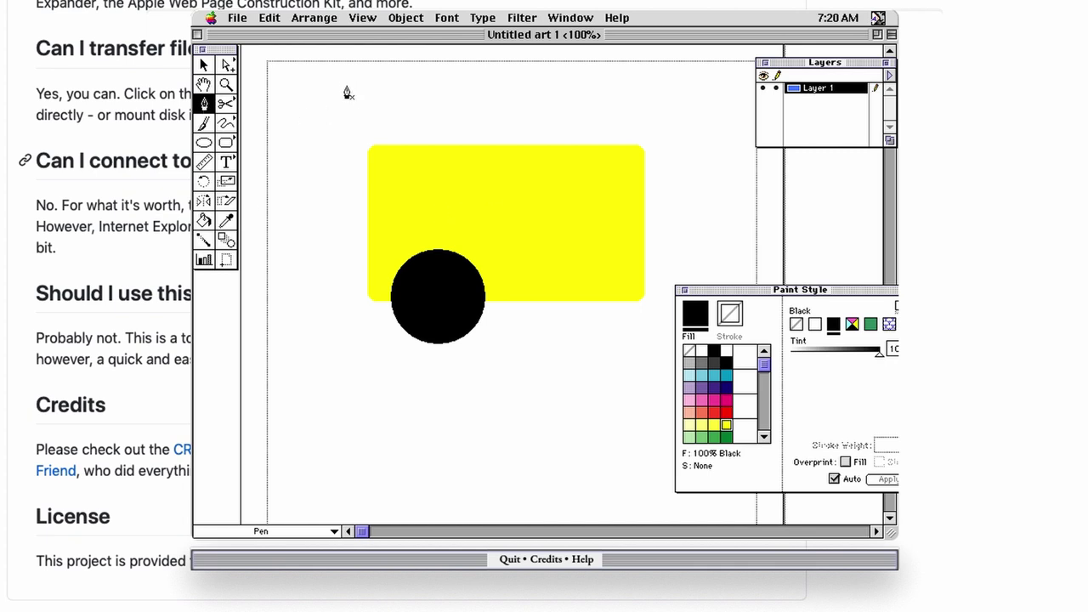
drag(346, 86, 369, 59)
drag(456, 86, 467, 111)
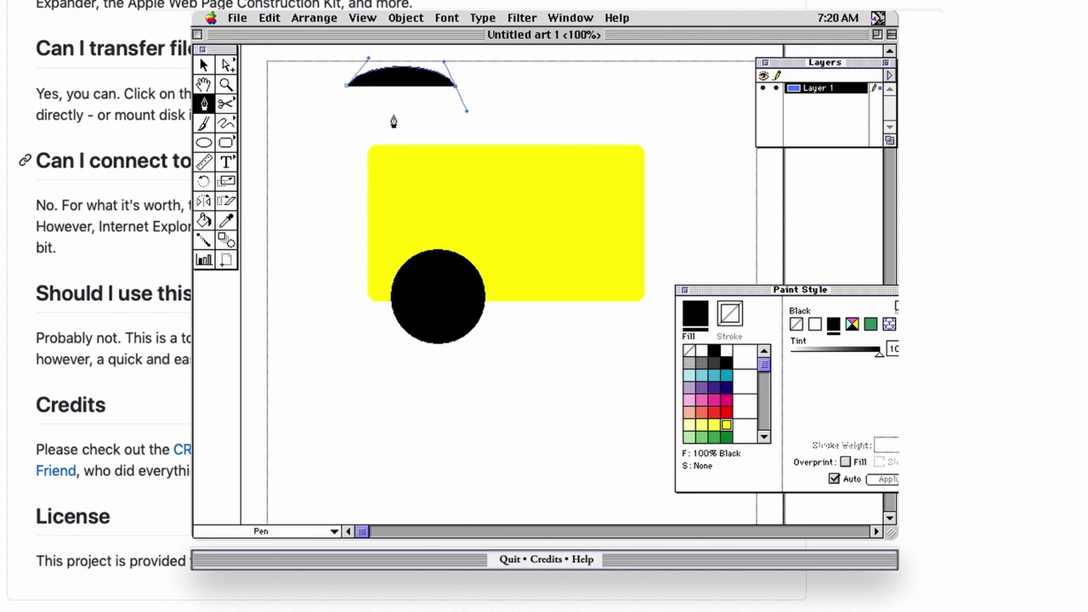
drag(392, 121, 376, 118)
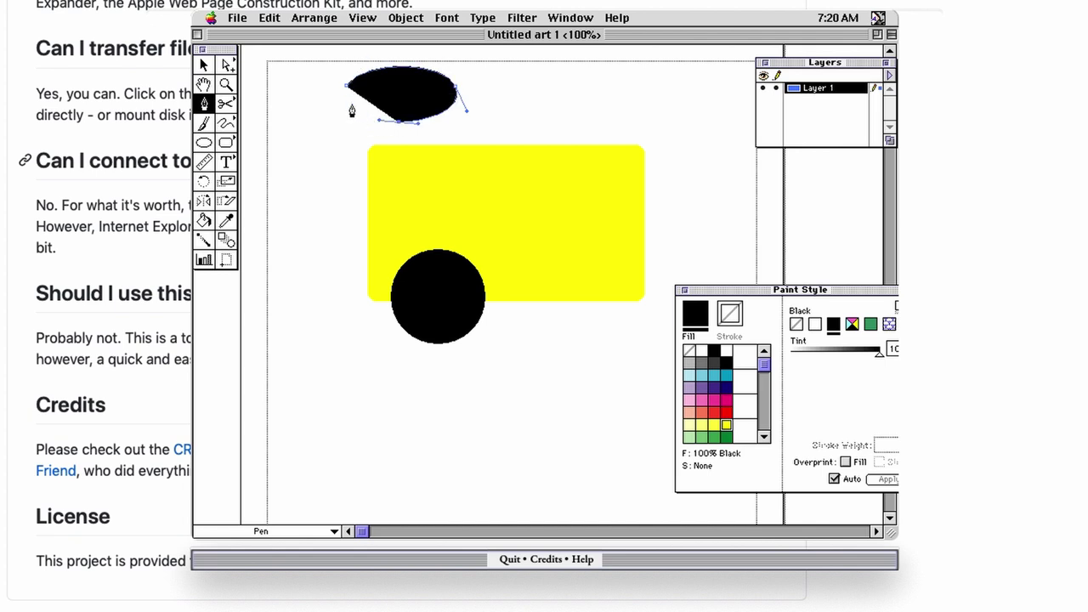
click(345, 85)
mouse_move(344, 85)
mouse_down()
mouse_move(483, 149)
mouse_move(355, 82)
mouse_up()
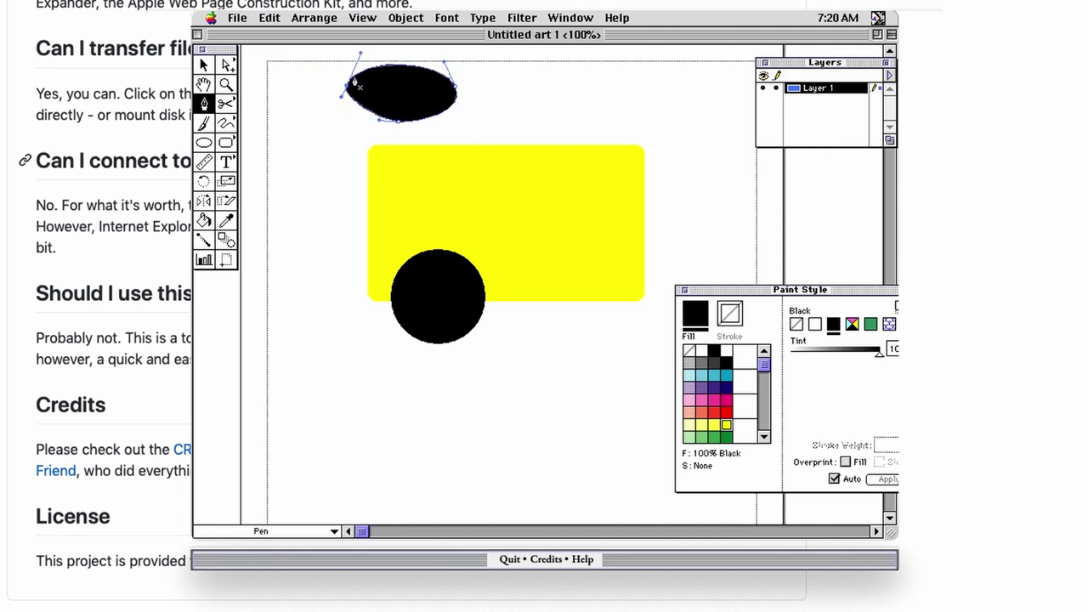
key(alt)
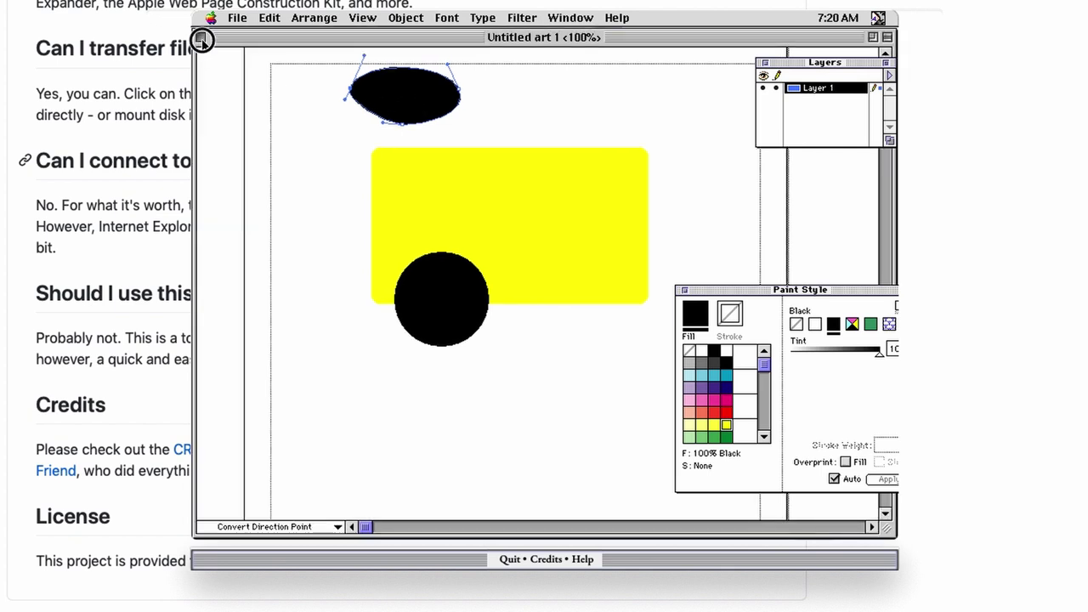
- Close the Untitled art 1 document and quit the emulator without saving
click(200, 36)
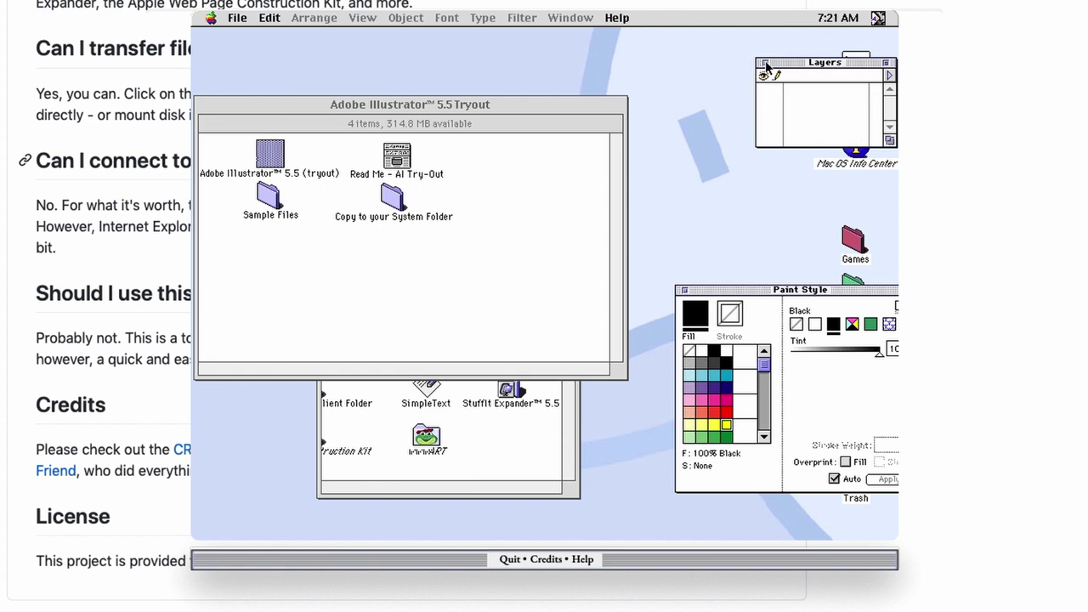
click(509, 352)
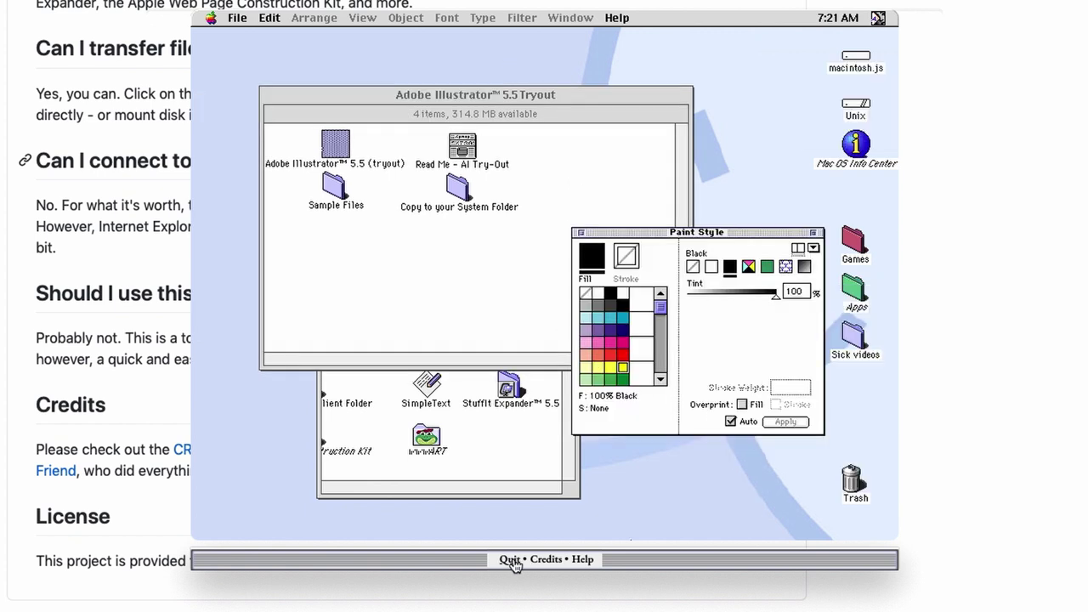
click(510, 560)
click(330, 354)
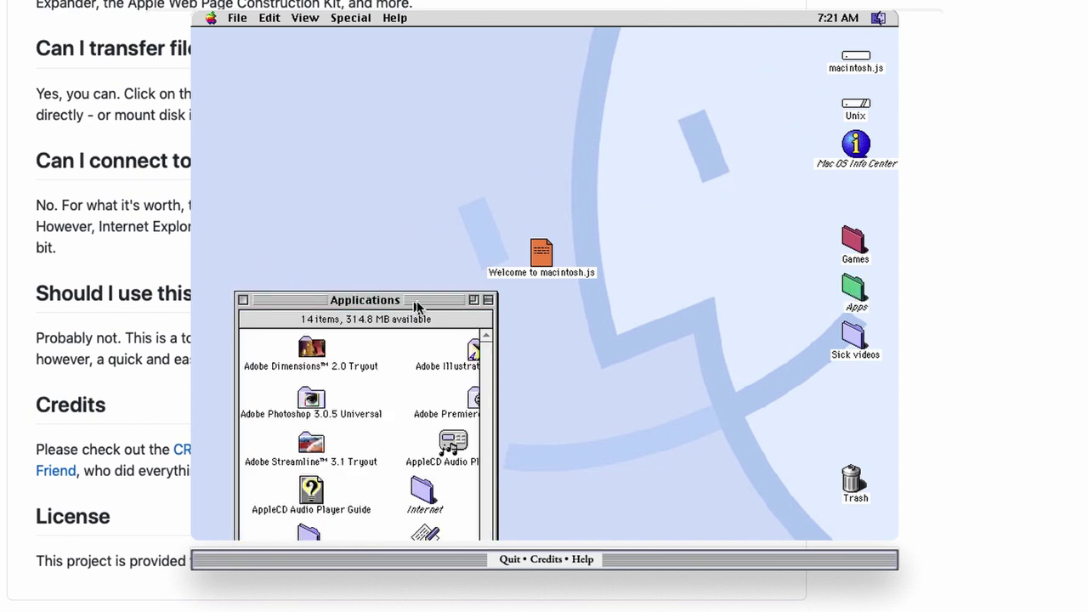
- Relaunch Adobe Illustrator 5.5 from the Applications folder and dismiss the hyphenation file warning
click(421, 302)
drag(421, 302, 435, 159)
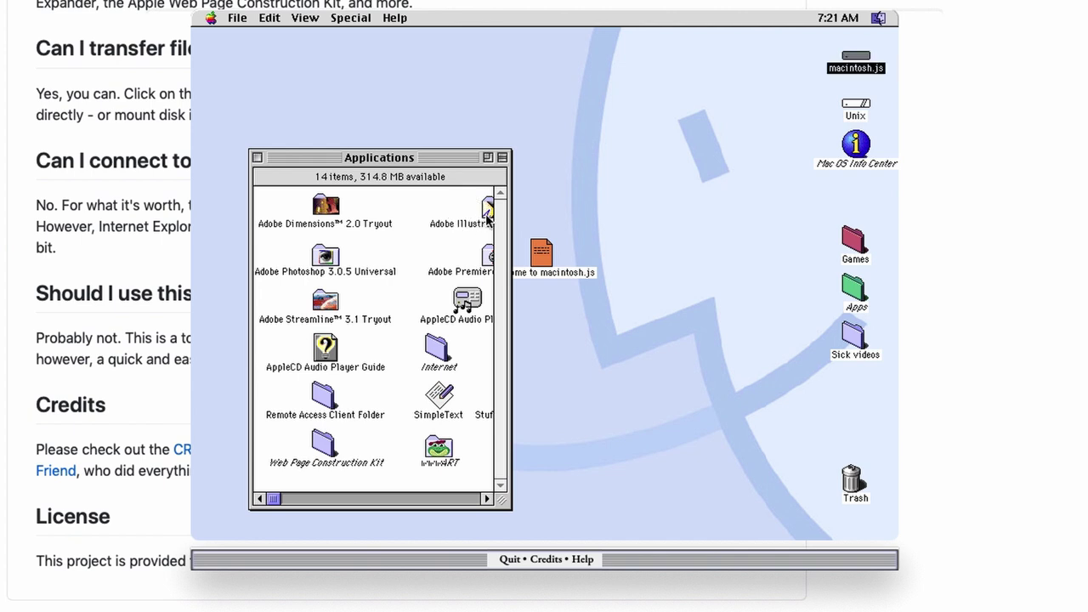
double_click(489, 215)
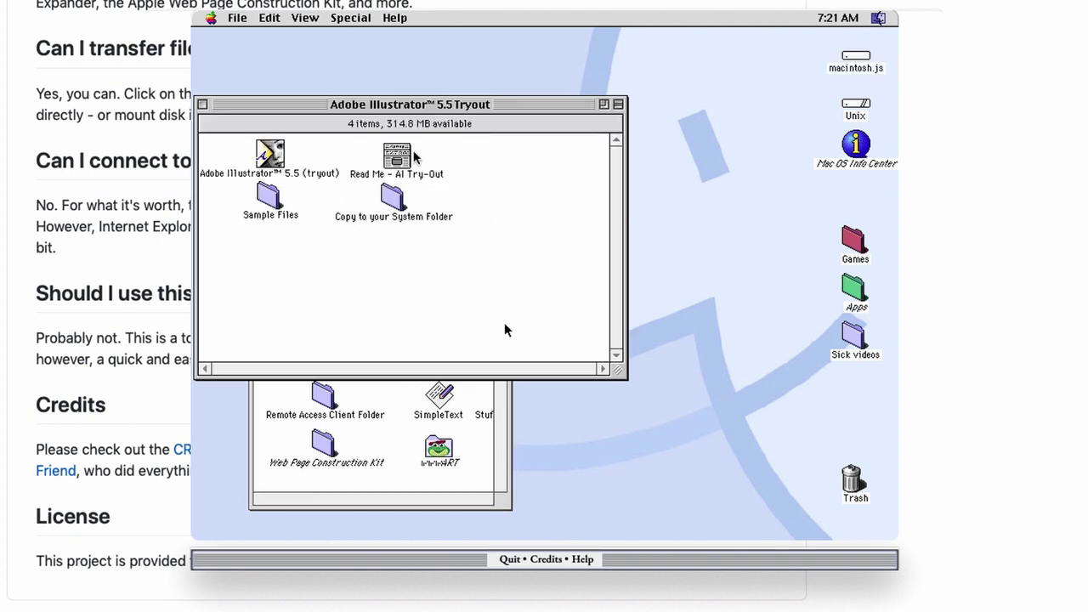
drag(387, 107, 432, 85)
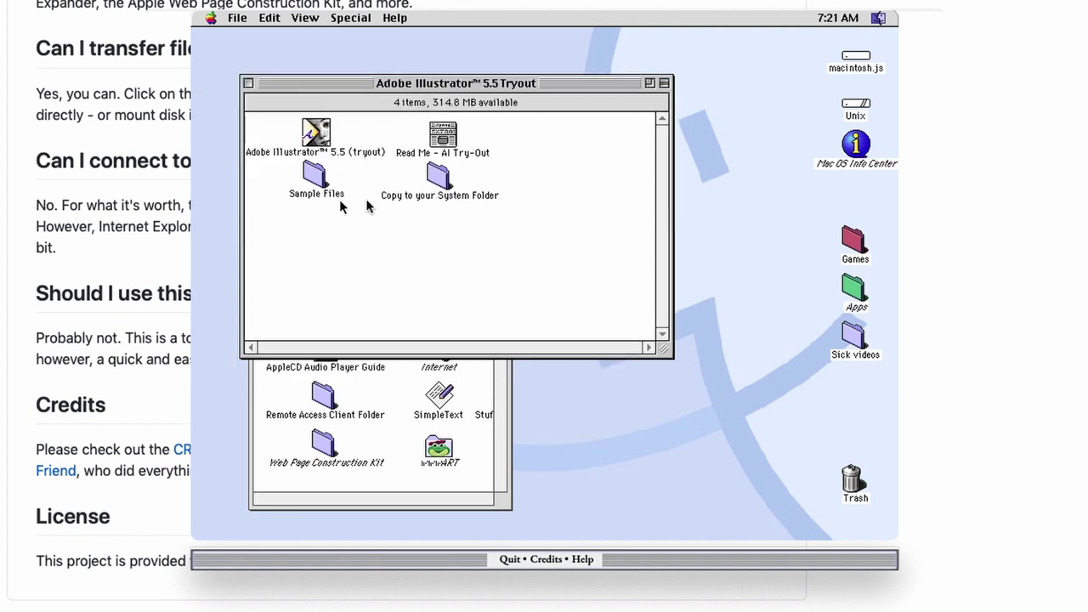
double_click(315, 132)
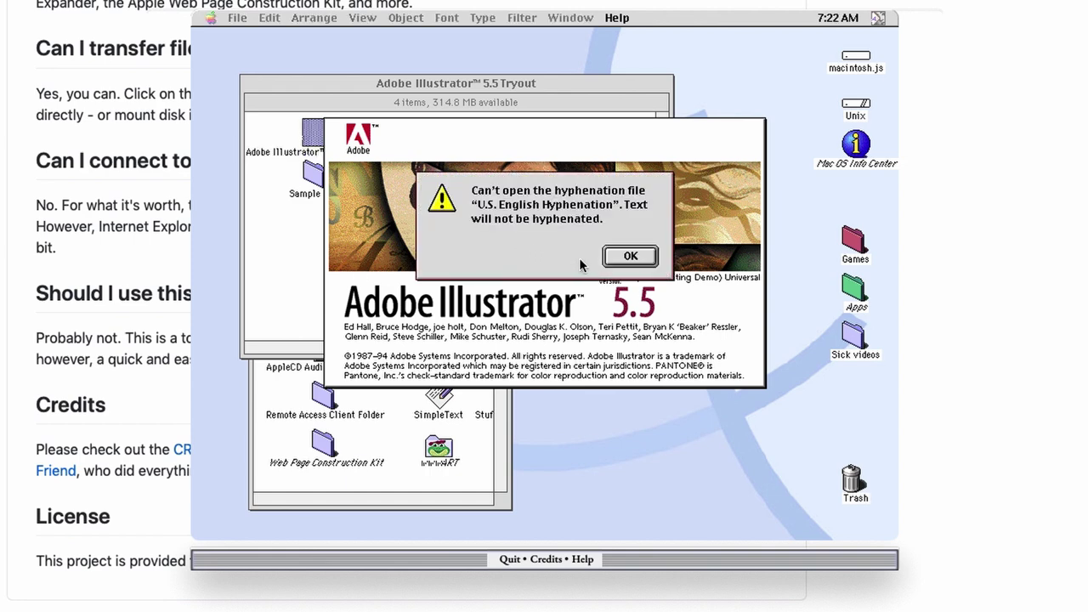
click(612, 260)
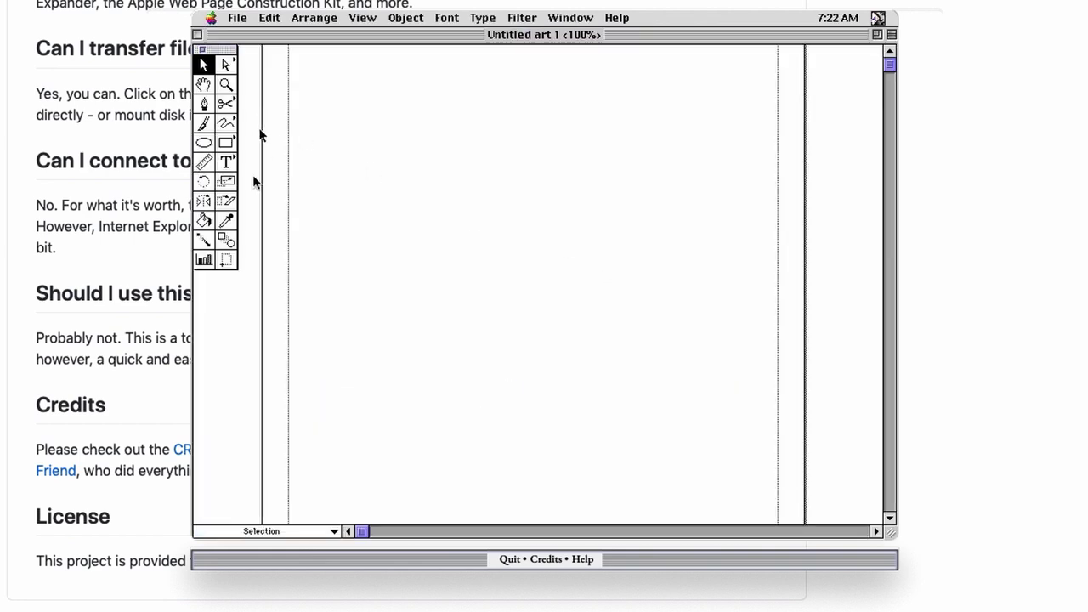
- Draw a large black rounded rectangle near the top of the new page
click(227, 142)
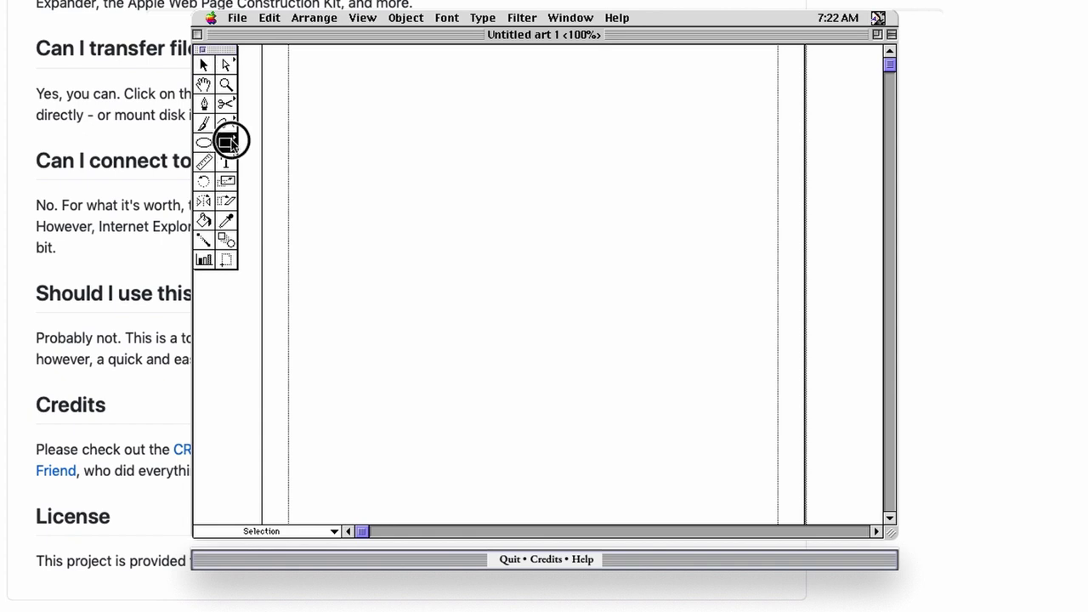
drag(228, 142, 249, 144)
click(249, 147)
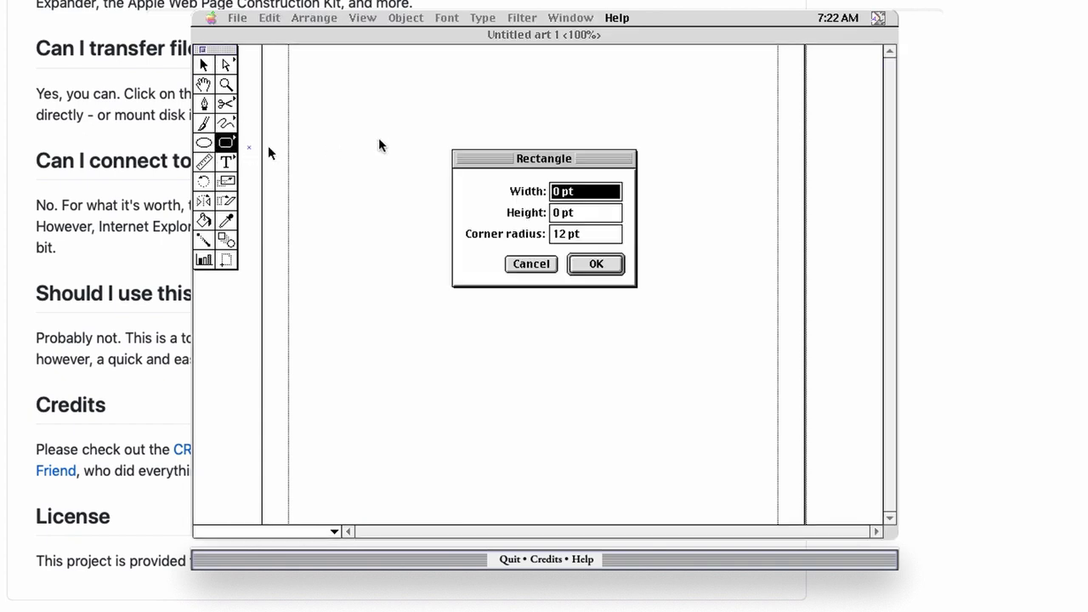
click(531, 264)
drag(341, 108, 511, 271)
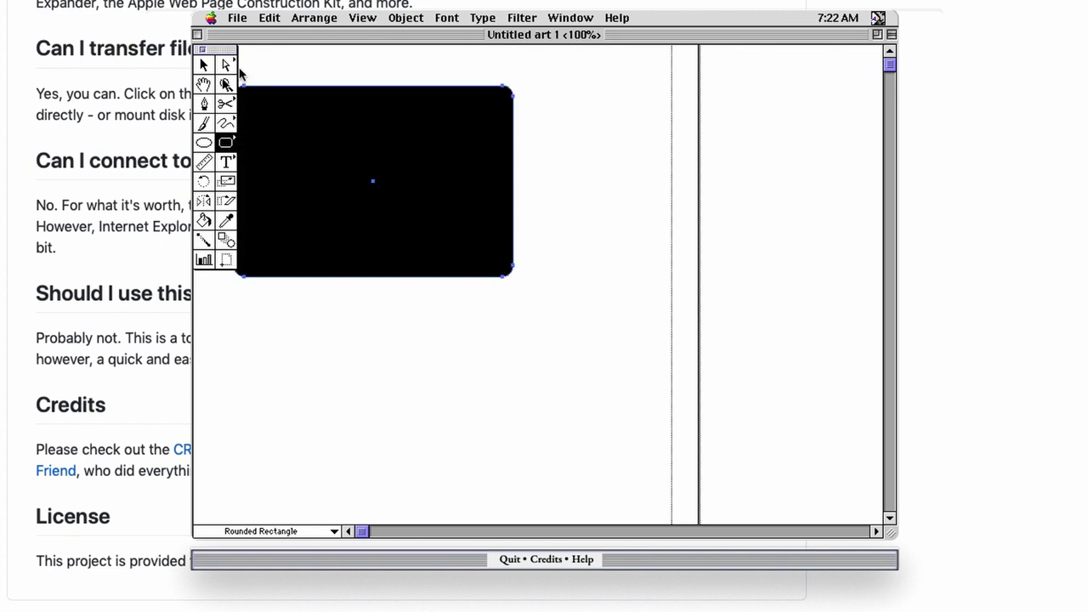
key(space)
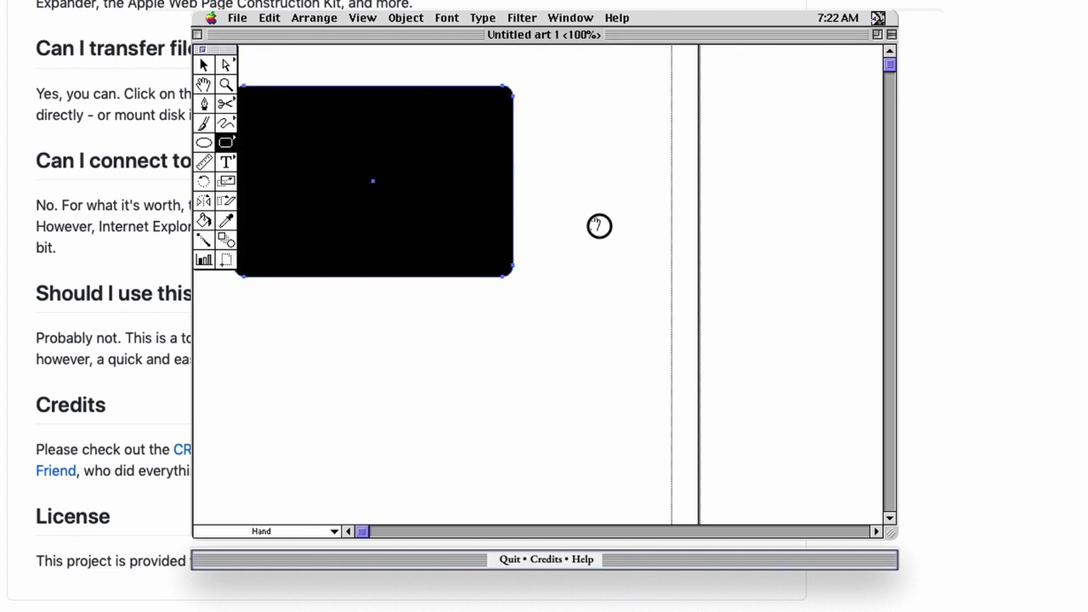
drag(600, 227, 729, 274)
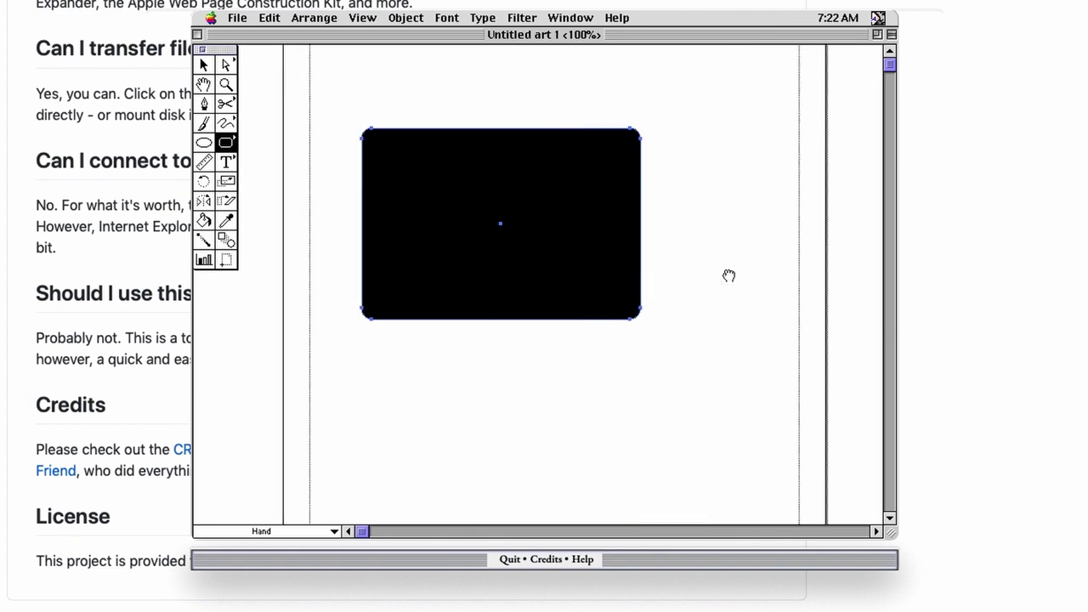
key(alt)
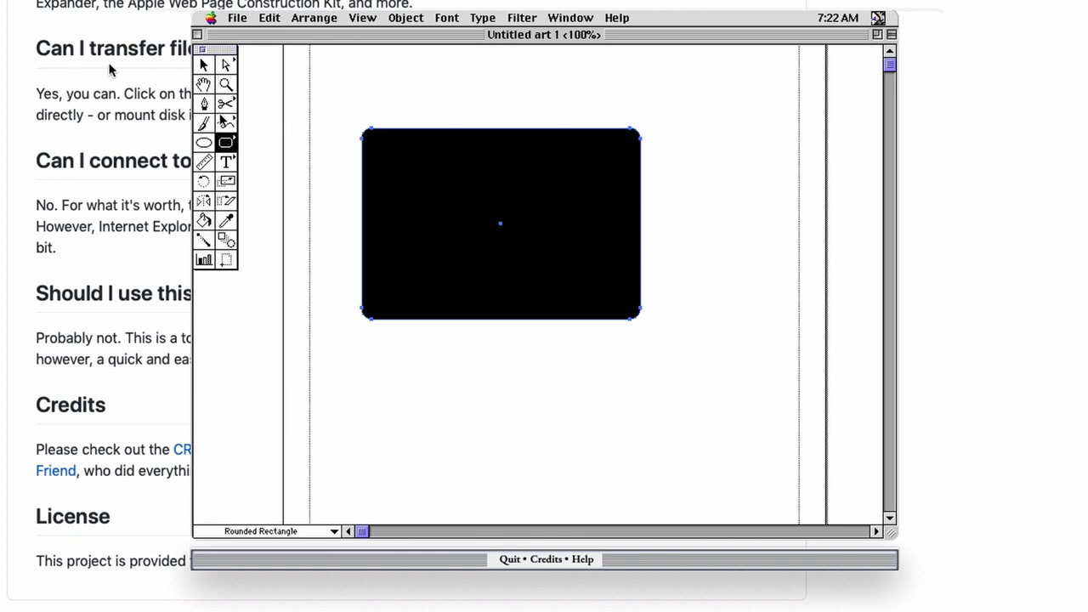
click(205, 66)
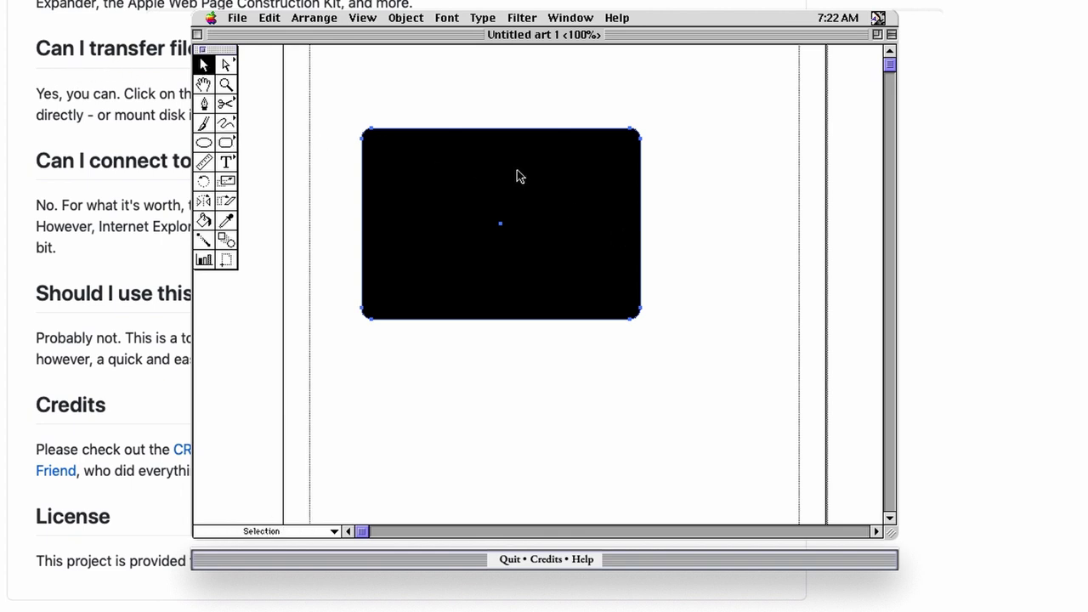
- Shift the rounded rectangle slightly left and up using the Selection and Group Selection tools
drag(455, 159, 528, 162)
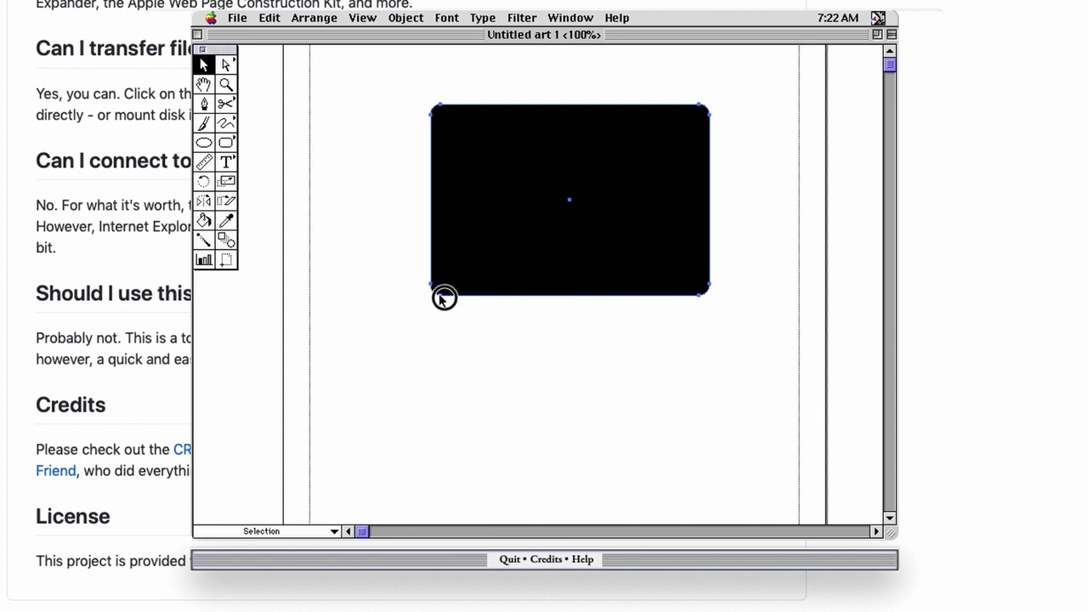
drag(443, 298, 414, 309)
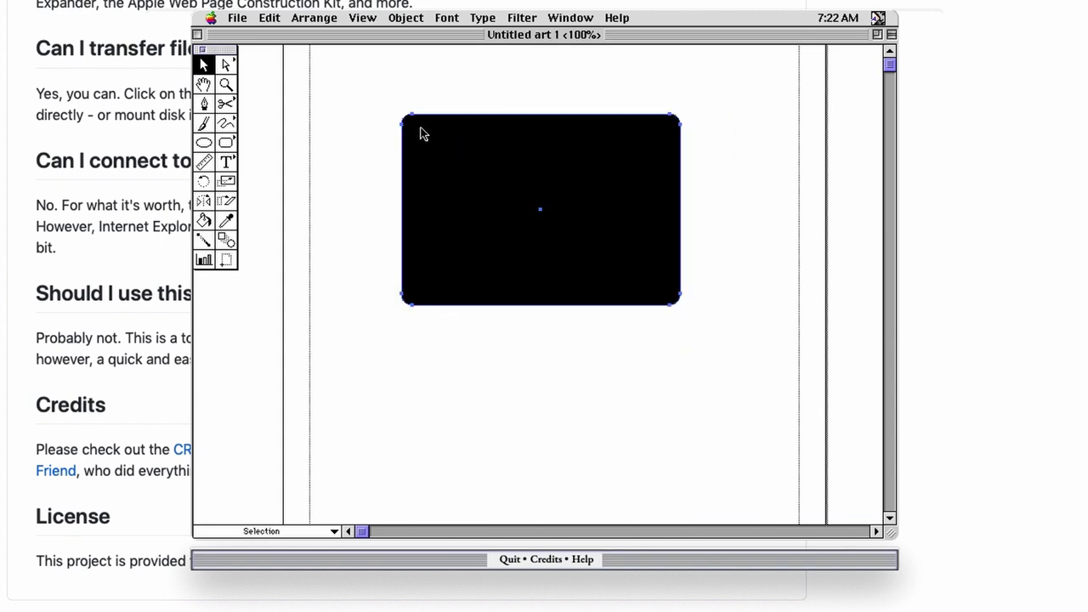
mouse_move(420, 136)
mouse_down()
mouse_move(481, 150)
mouse_move(425, 136)
mouse_up()
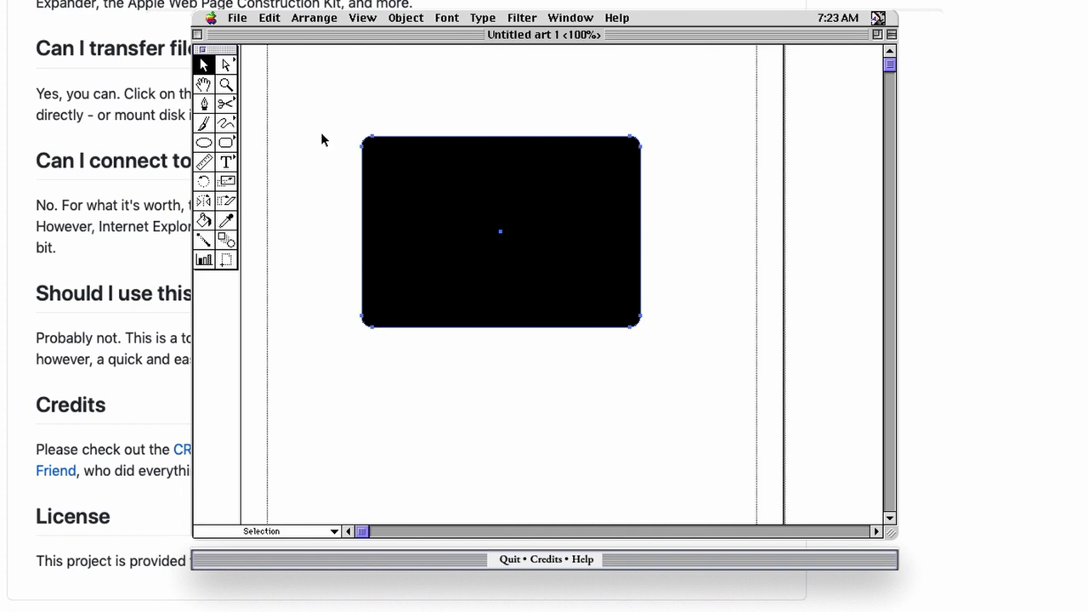
click(226, 65)
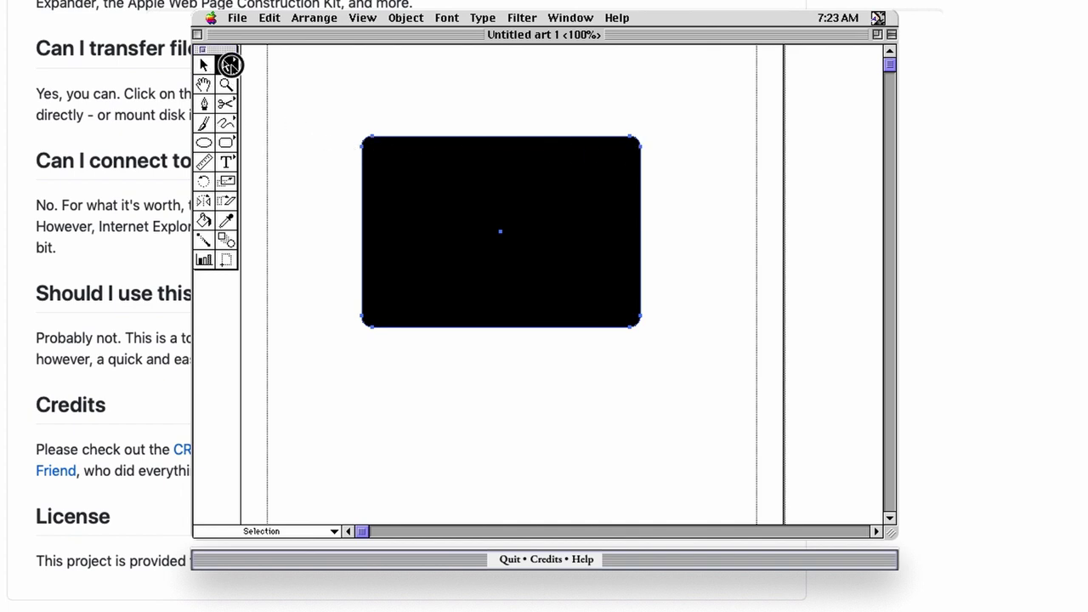
click(228, 64)
drag(228, 65, 250, 66)
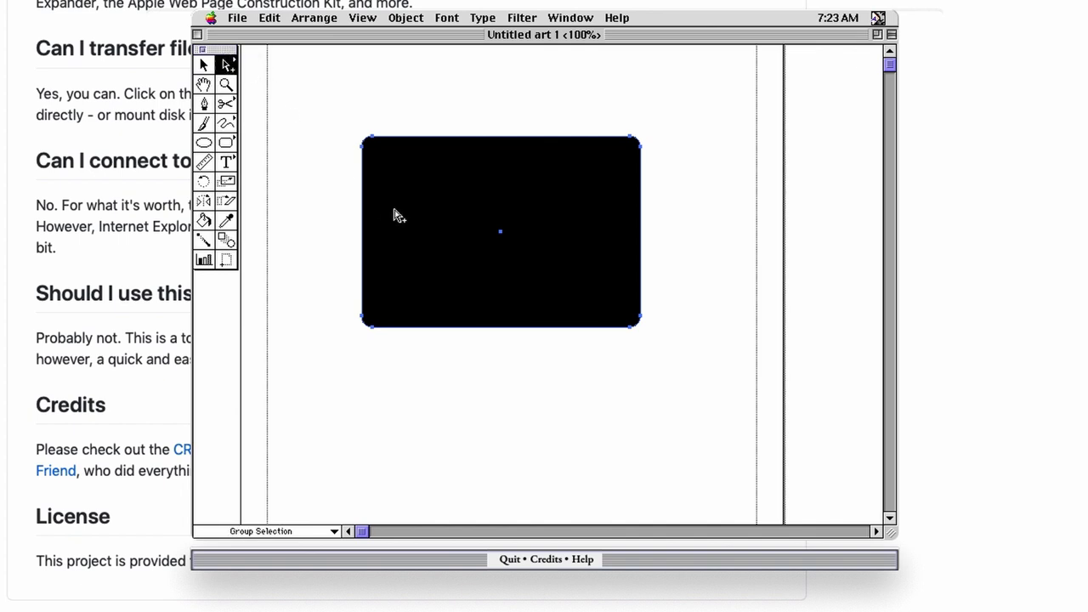
mouse_move(376, 140)
mouse_down()
mouse_move(607, 296)
mouse_move(340, 136)
mouse_move(360, 147)
mouse_up()
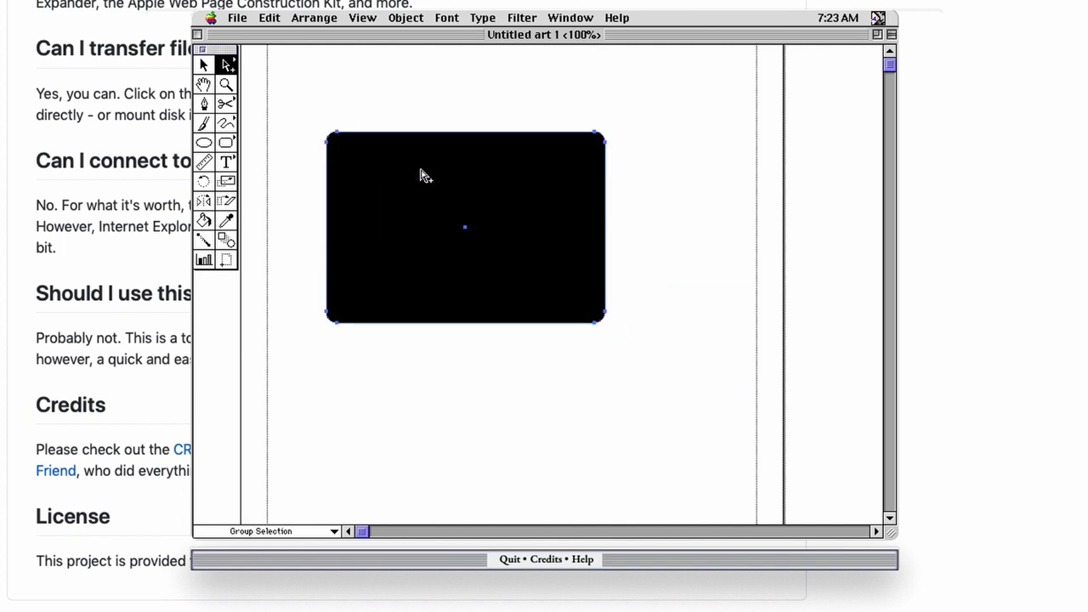
click(203, 66)
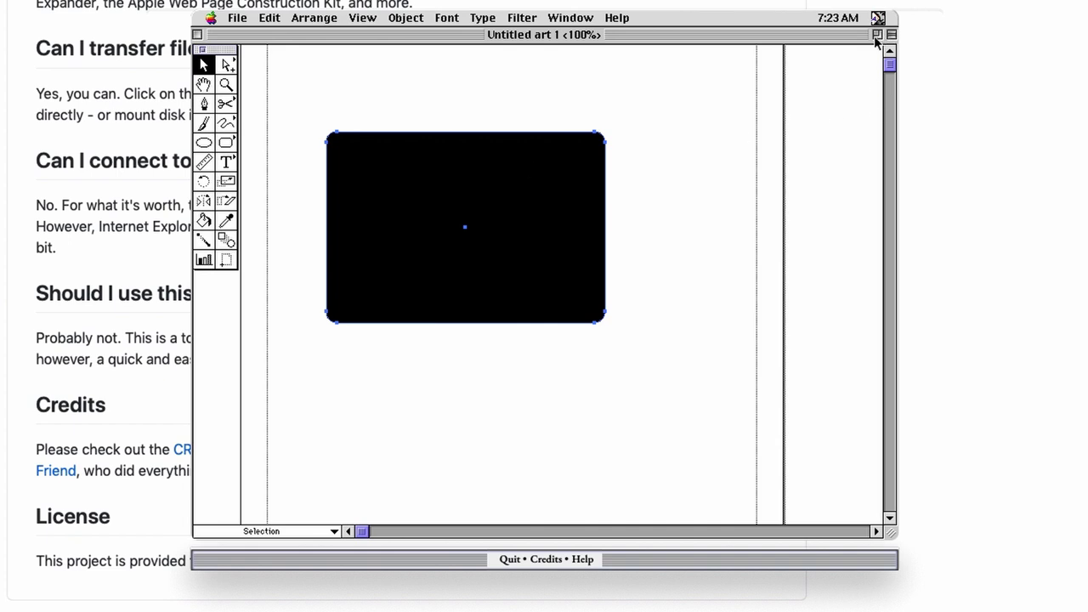
- Turn on Help > Show Balloons and browse the Window and Type menus
click(618, 17)
click(640, 47)
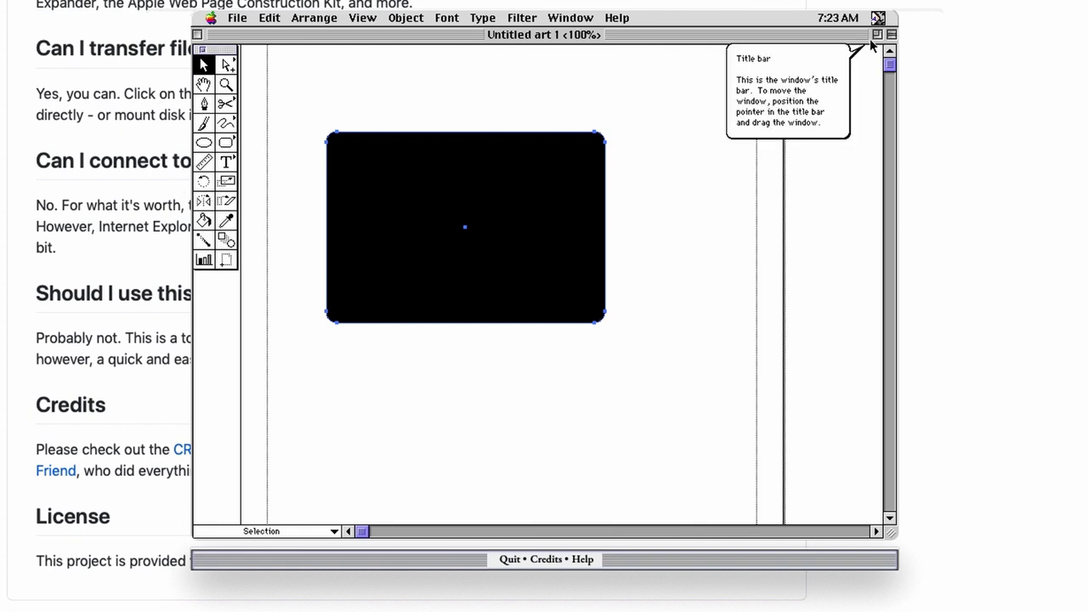
mouse_move(877, 38)
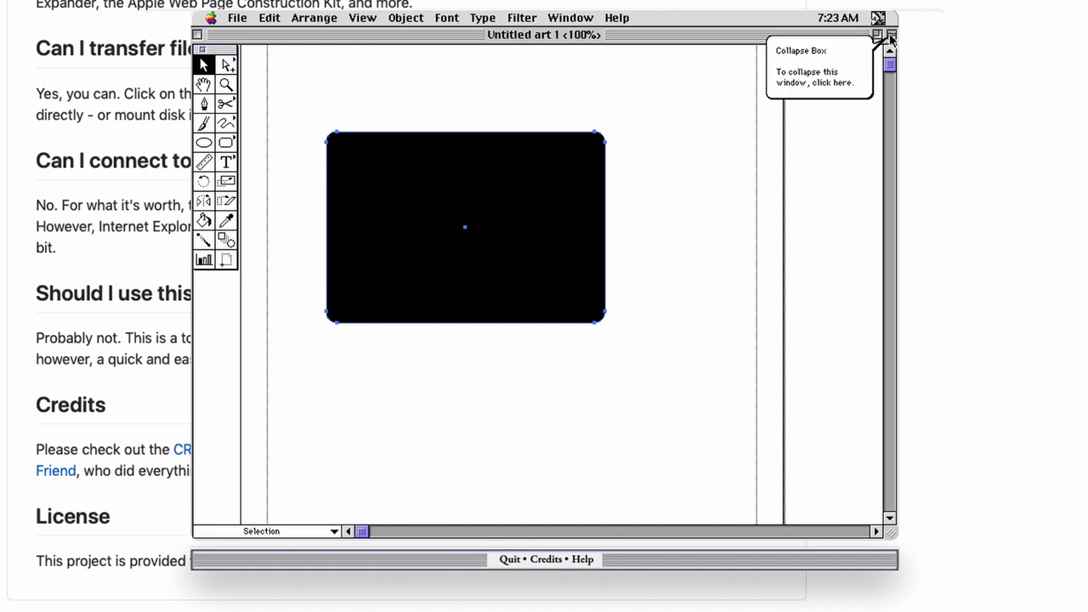
drag(569, 18, 522, 22)
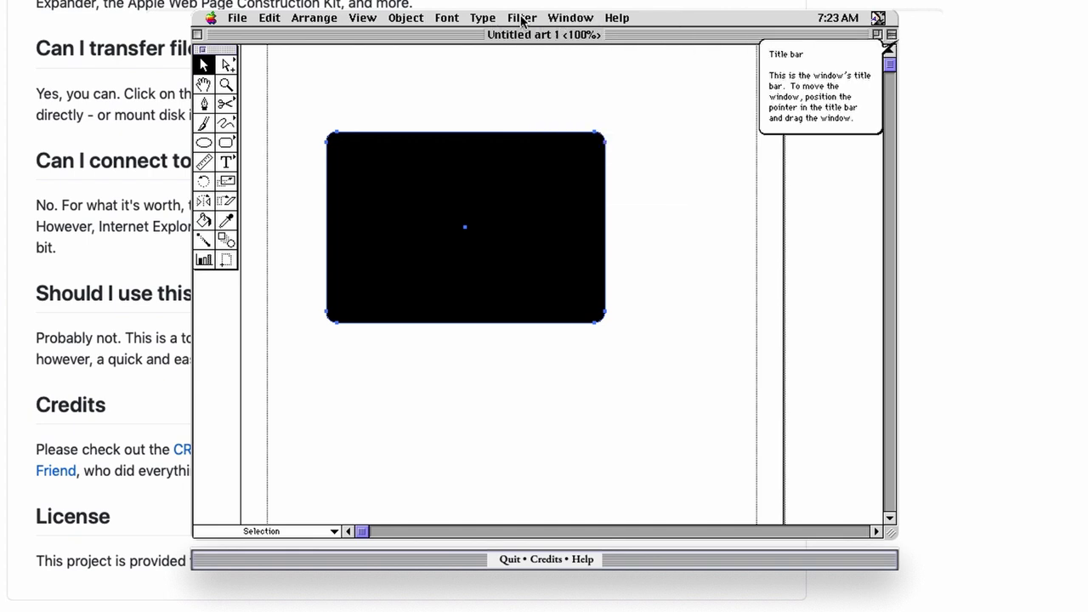
click(482, 18)
mouse_move(490, 36)
mouse_move(406, 17)
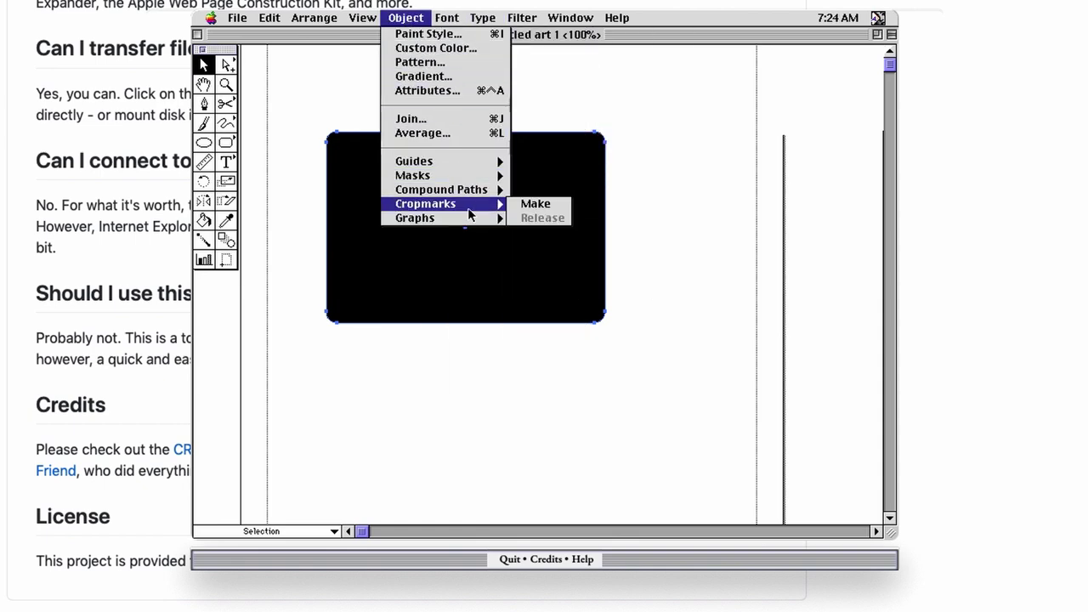
mouse_move(460, 168)
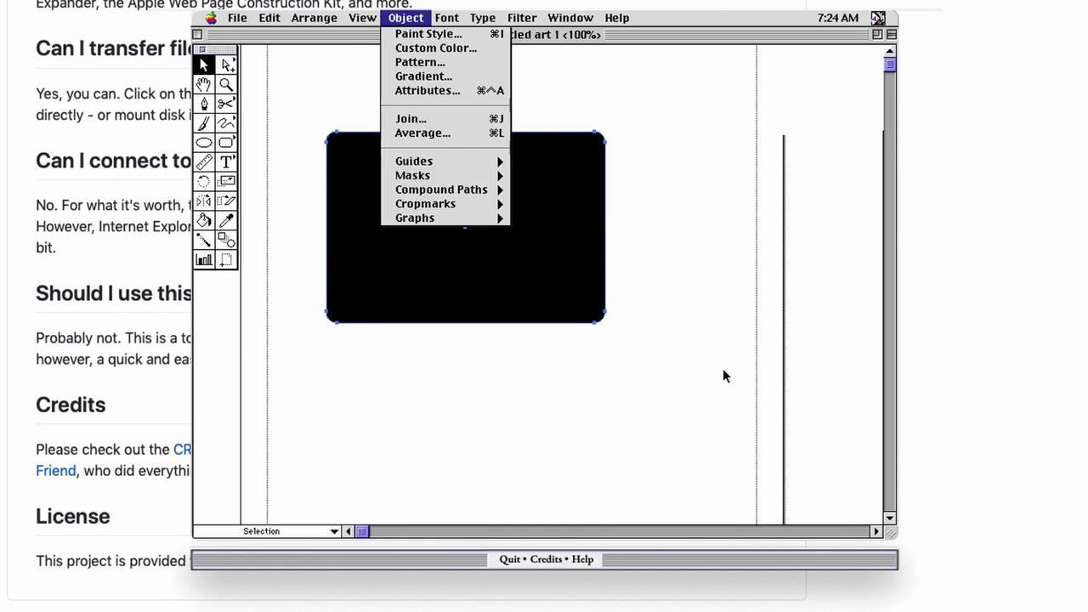
- Open Object > Attributes, cancel it unchanged, and reopen the Object menu
click(427, 90)
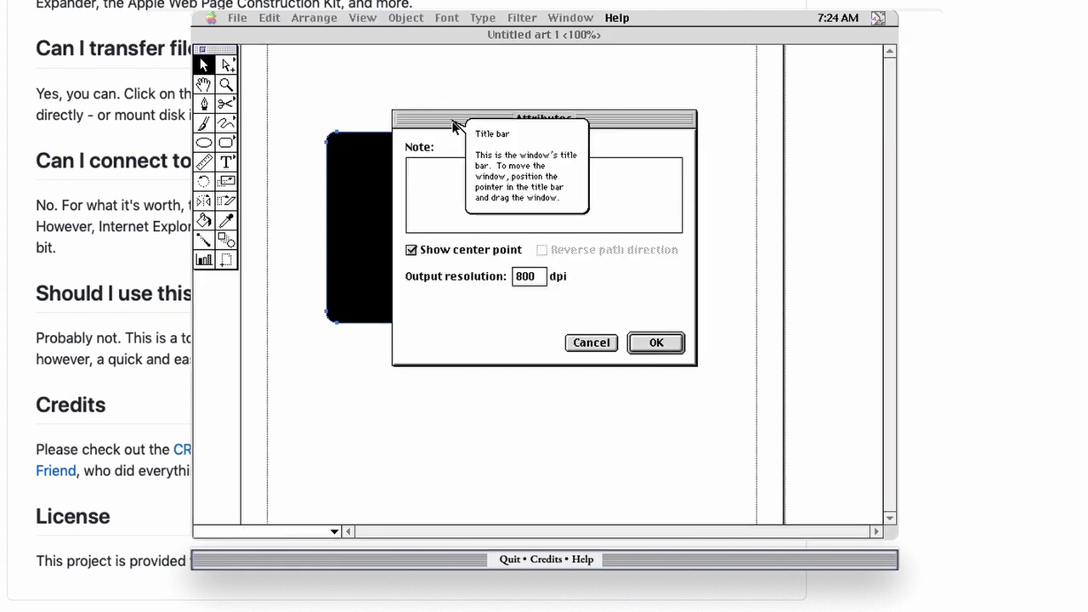
click(590, 343)
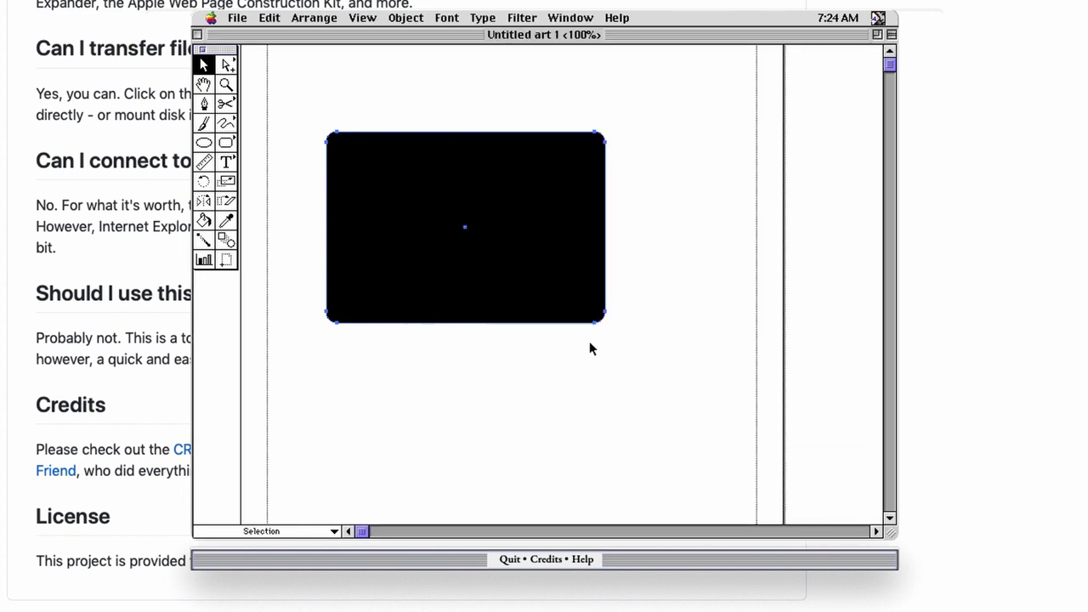
click(414, 20)
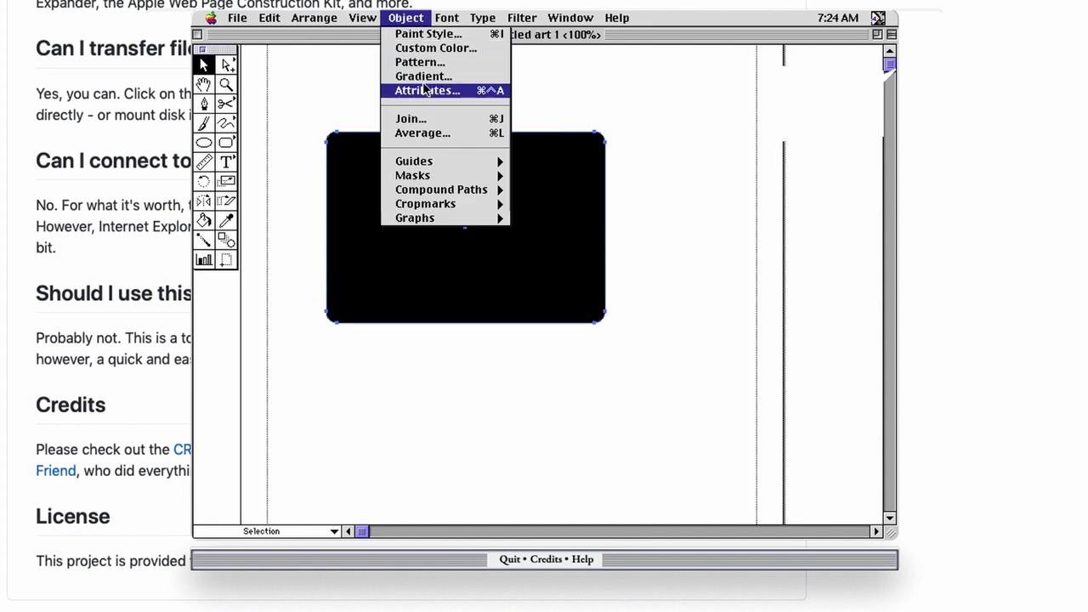
mouse_move(362, 17)
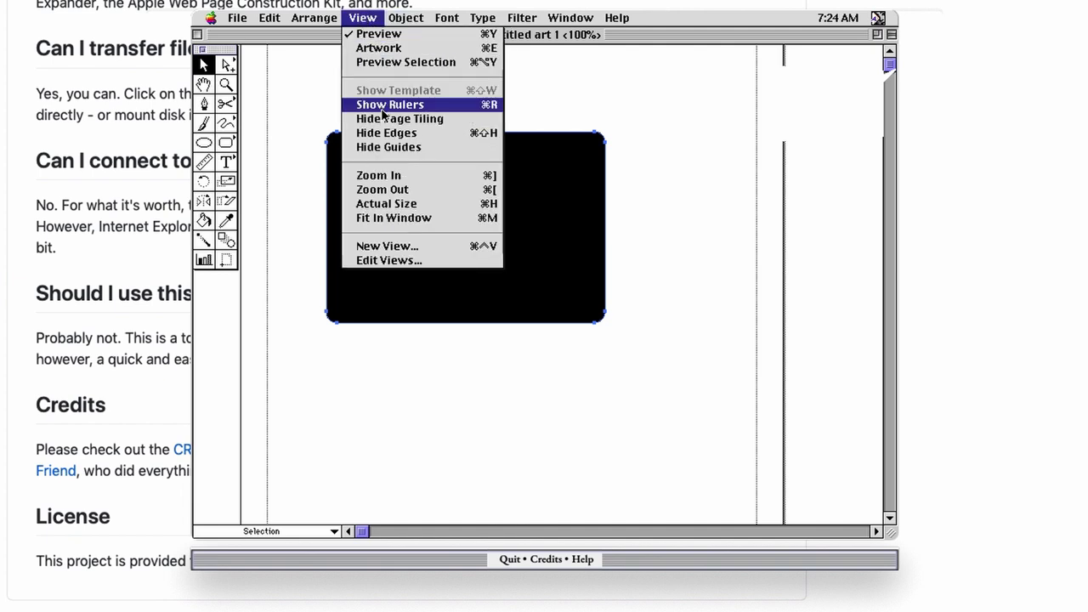
- Show rulers around the document and glance at the Help menu and macintosh.js help page
click(390, 104)
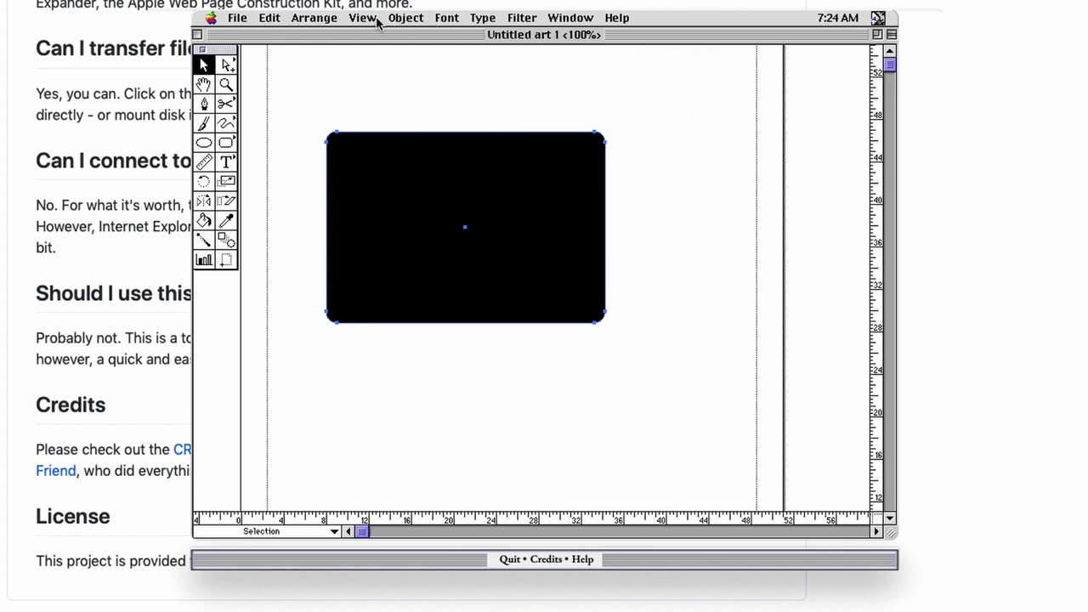
click(616, 18)
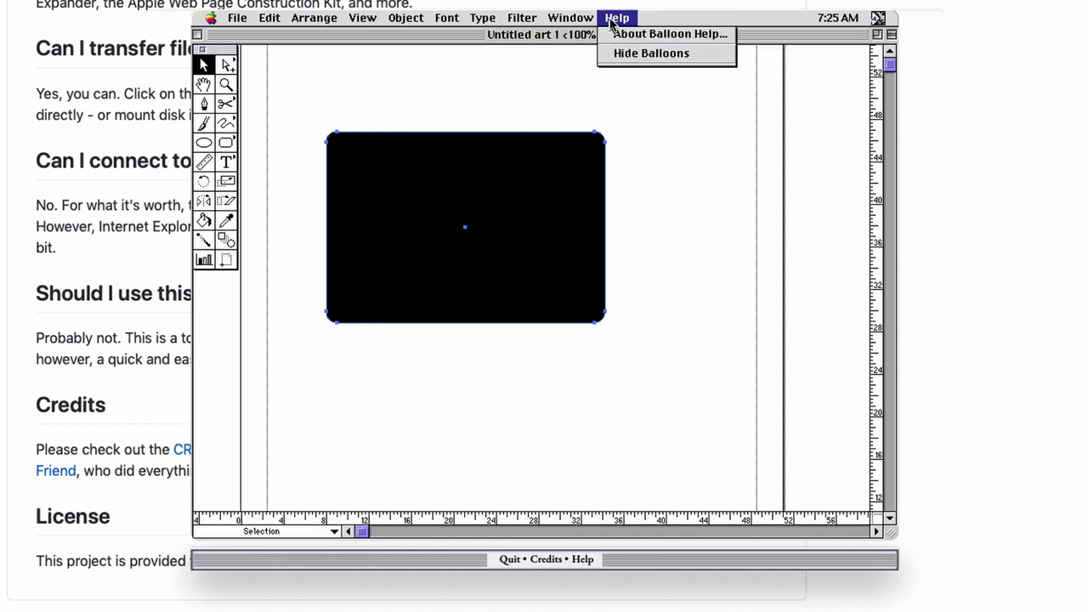
click(611, 22)
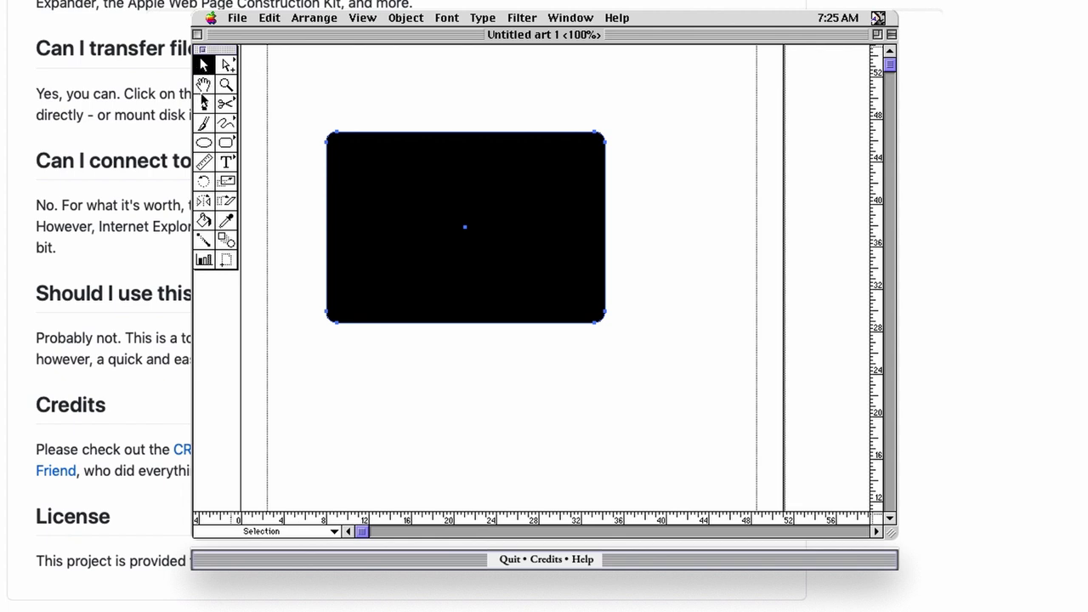
click(585, 560)
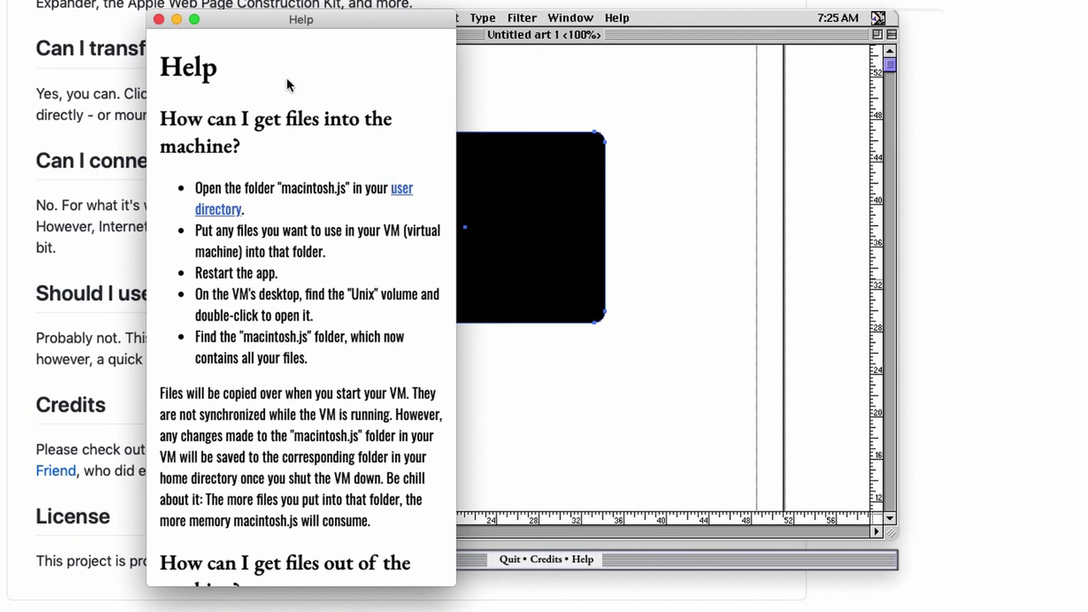
click(159, 19)
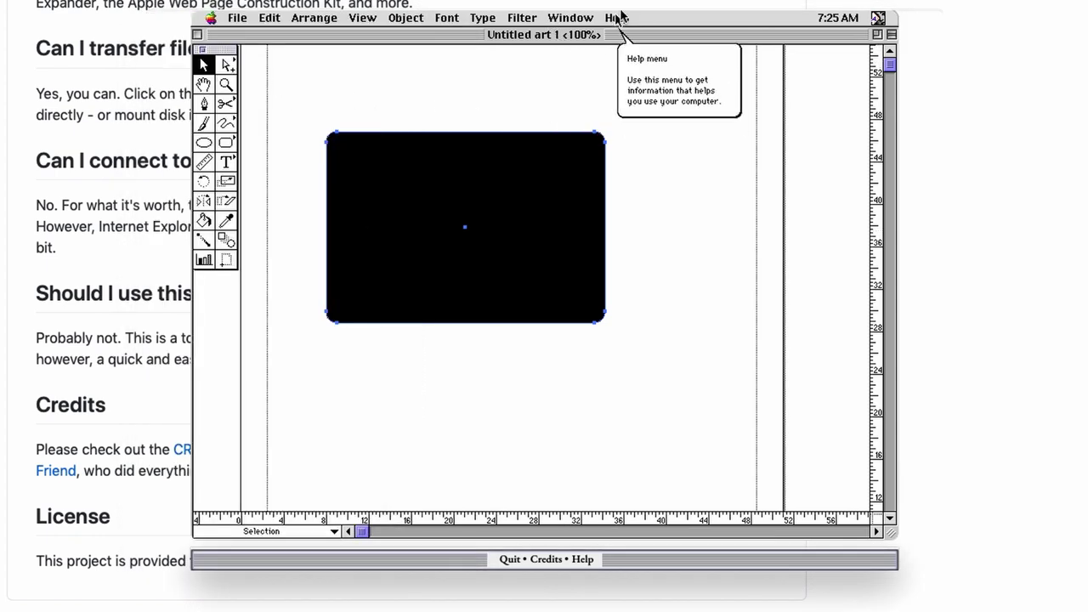
- Browse the Arrange commands and close the menu without choosing one
click(315, 18)
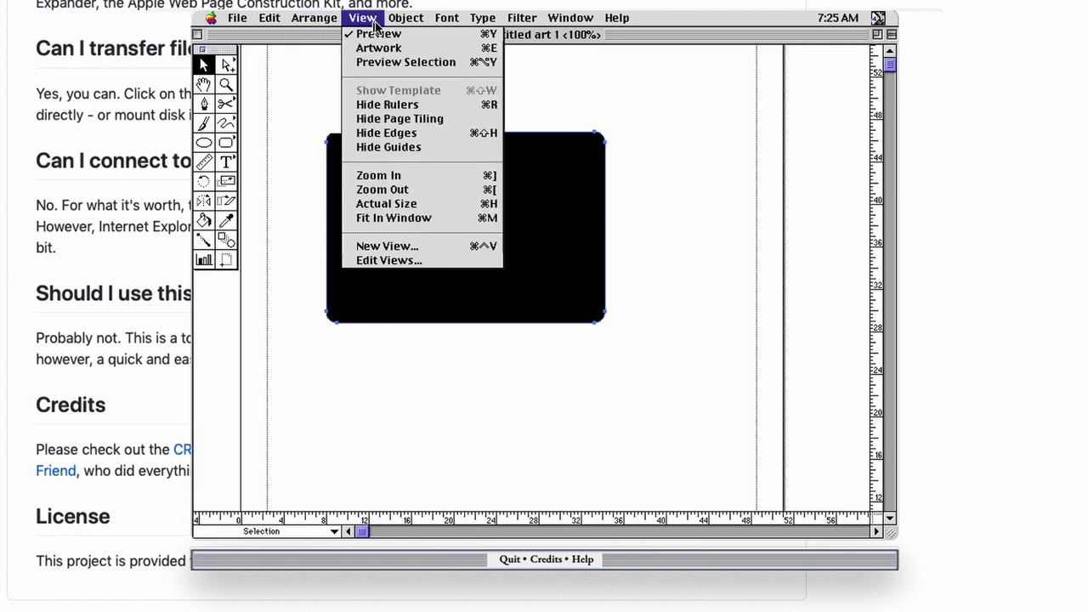
mouse_move(444, 26)
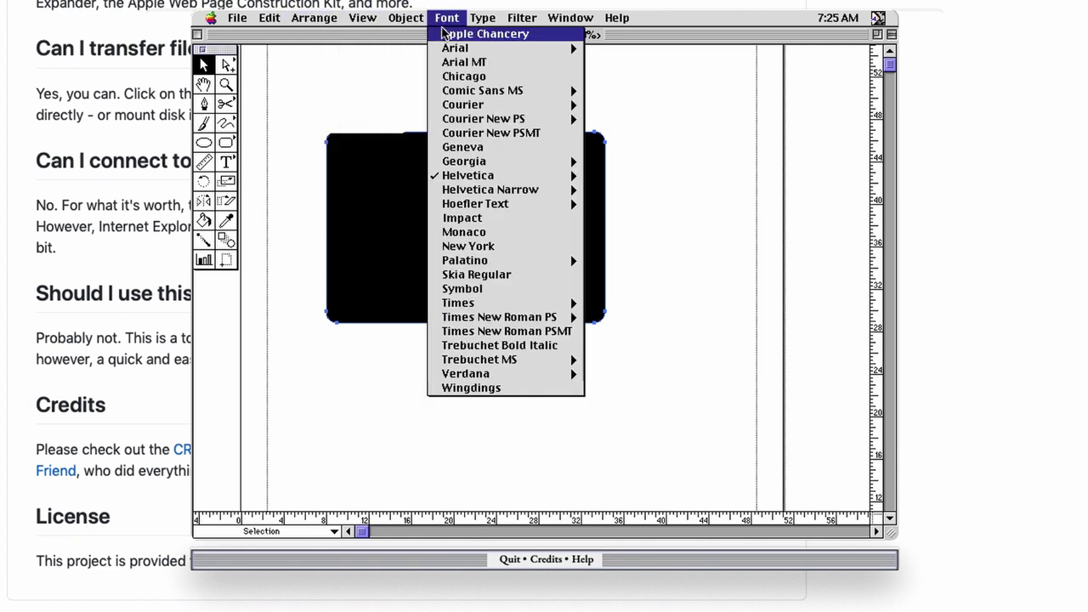
mouse_move(404, 28)
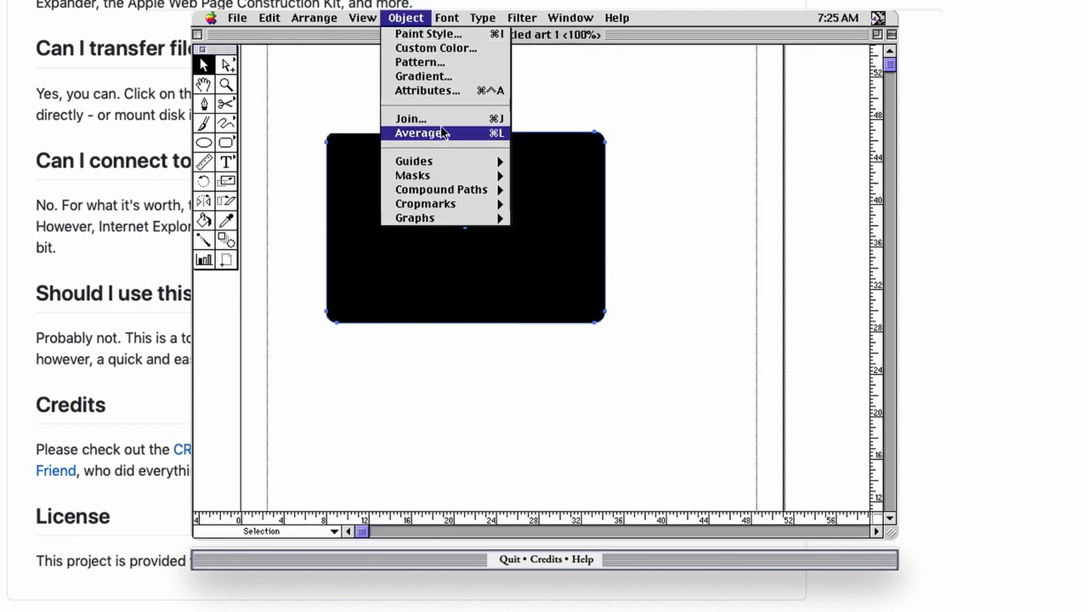
click(206, 144)
- Draw a black circle and move it to overlap the rectangle's lower-left edge as a wheel
click(206, 144)
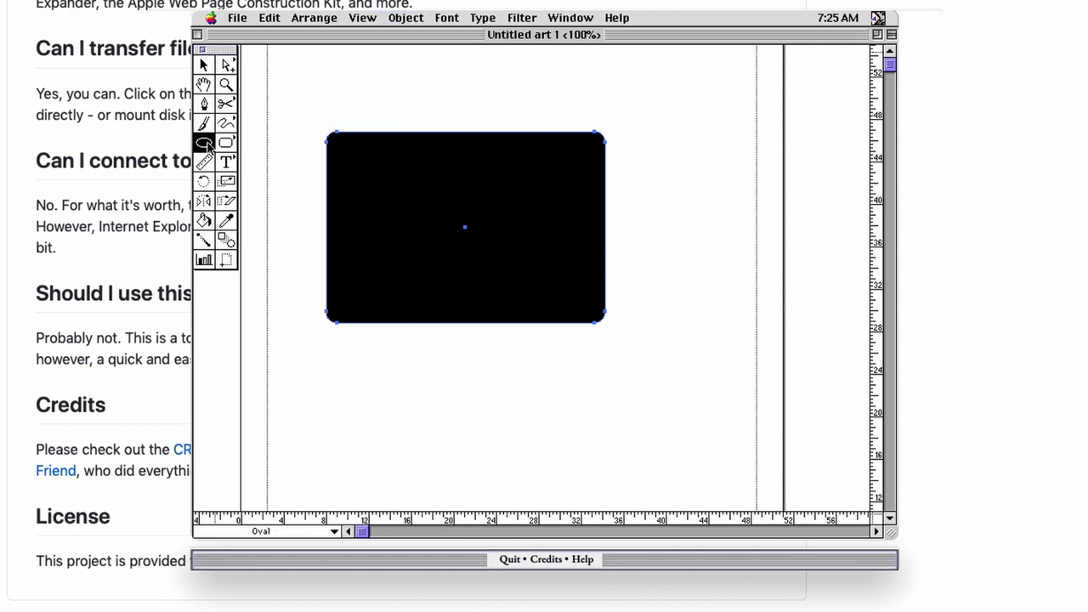
drag(370, 346, 420, 226)
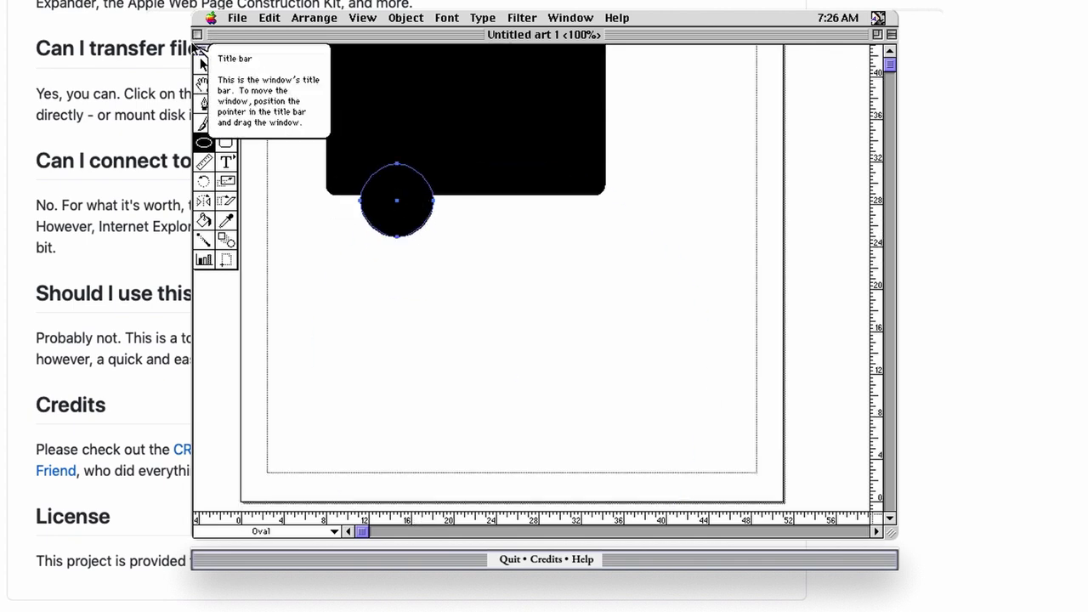
click(203, 66)
mouse_move(399, 188)
mouse_down()
mouse_move(389, 173)
mouse_move(397, 178)
mouse_up()
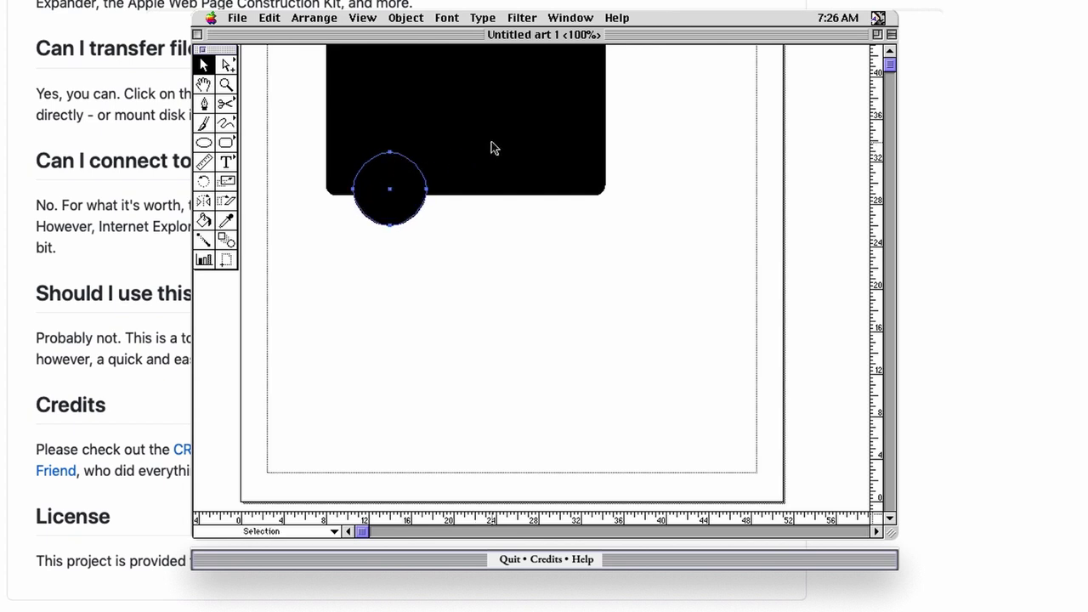
click(493, 145)
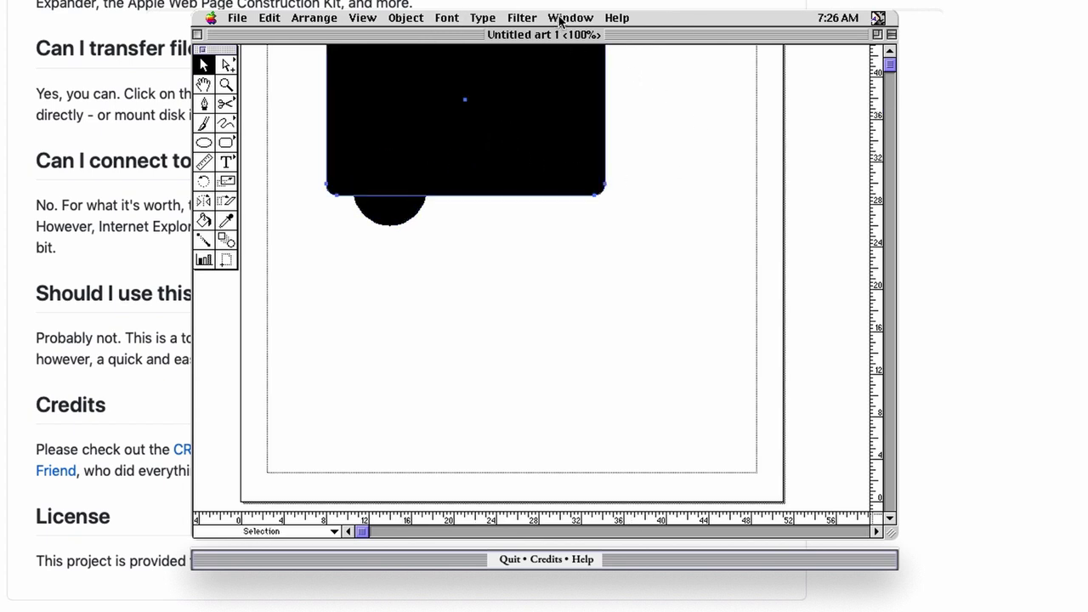
click(408, 18)
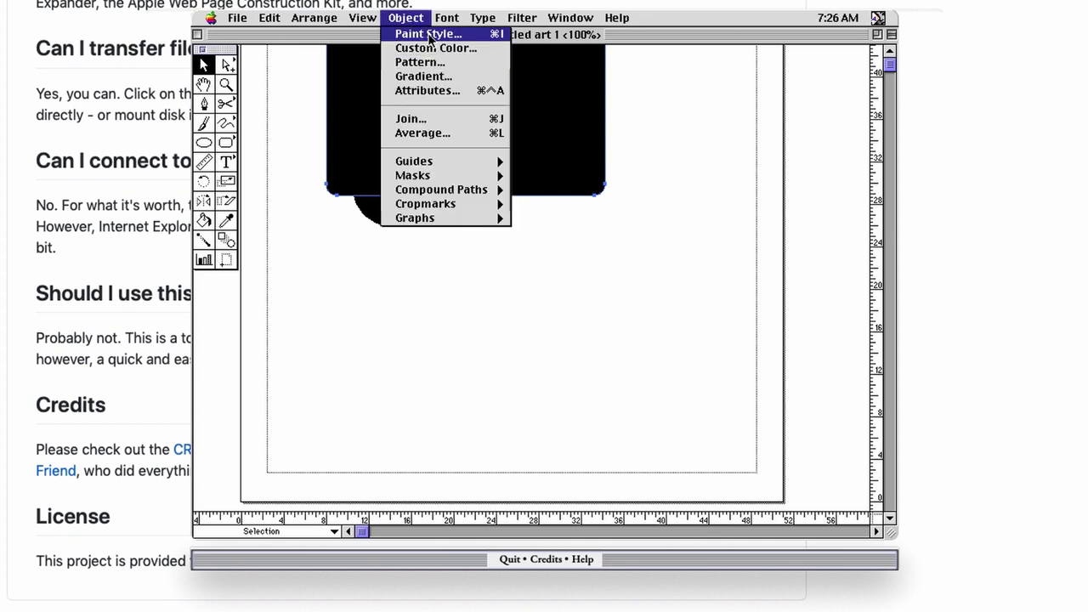
- Fill the rounded rectangle yellow with 14% magenta and 95% yellow in Paint Style
click(429, 34)
drag(639, 185, 744, 140)
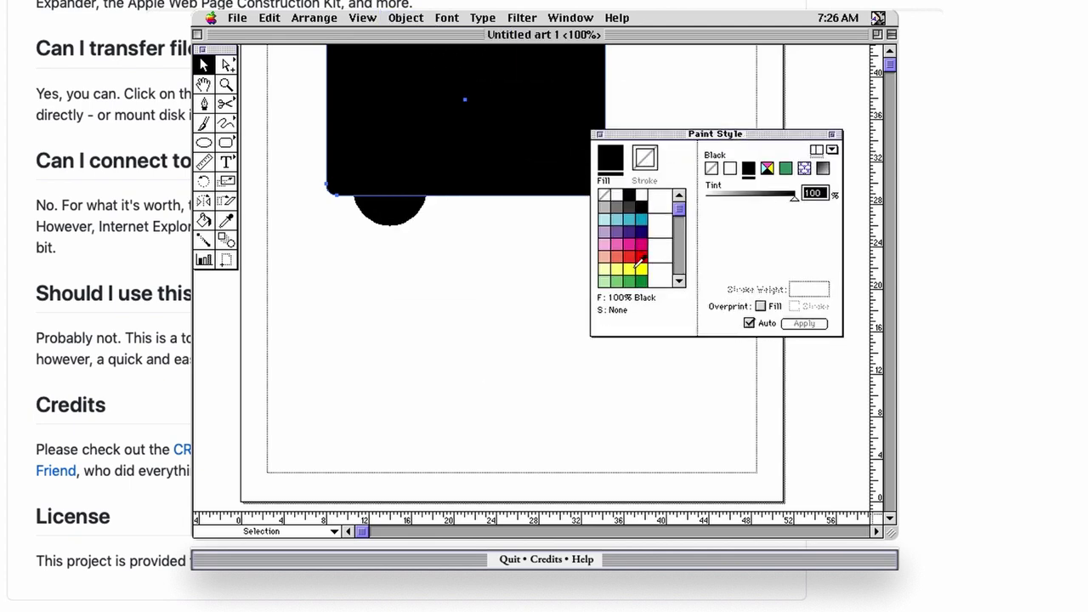
click(642, 268)
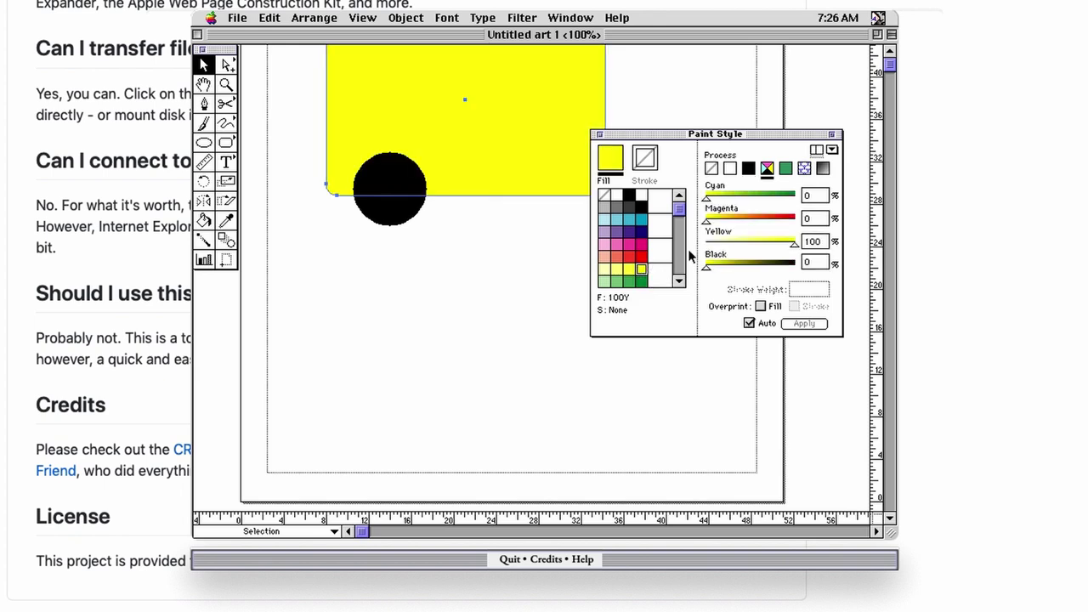
click(728, 218)
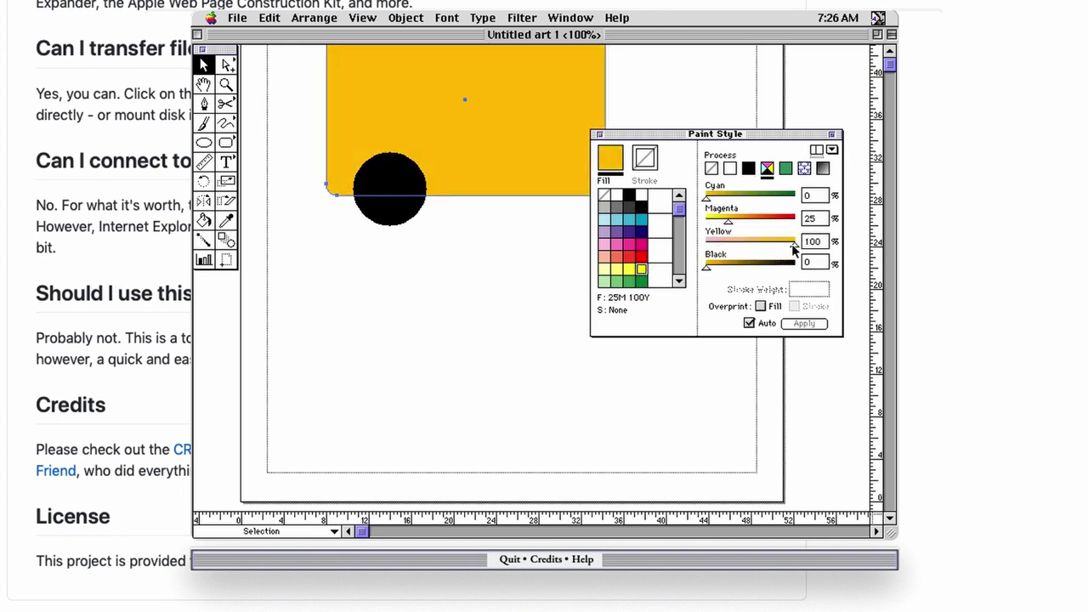
drag(794, 247, 790, 247)
drag(728, 222, 719, 225)
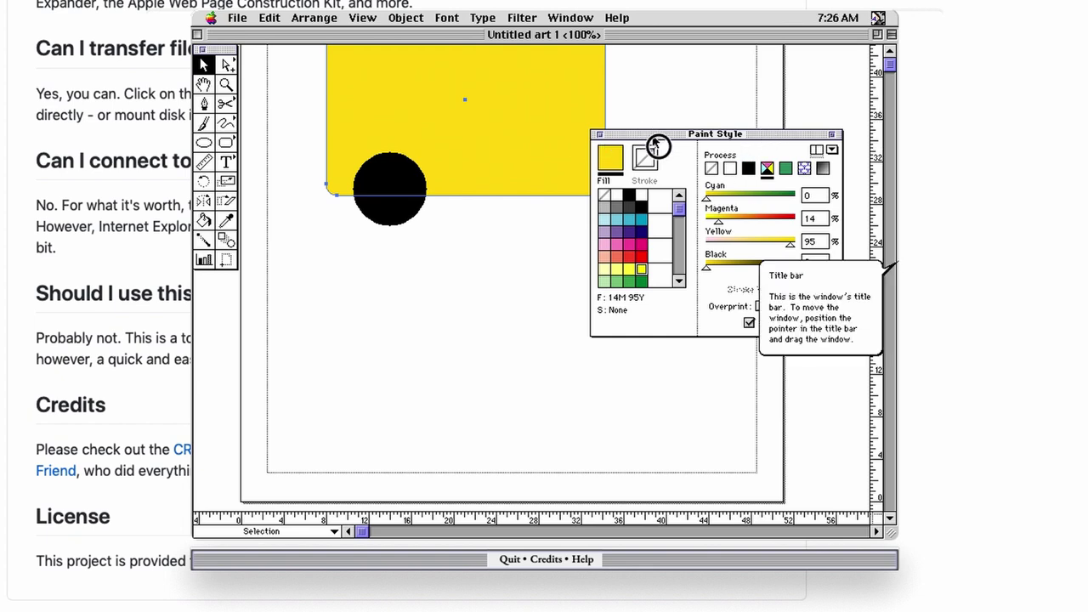
drag(657, 151, 654, 150)
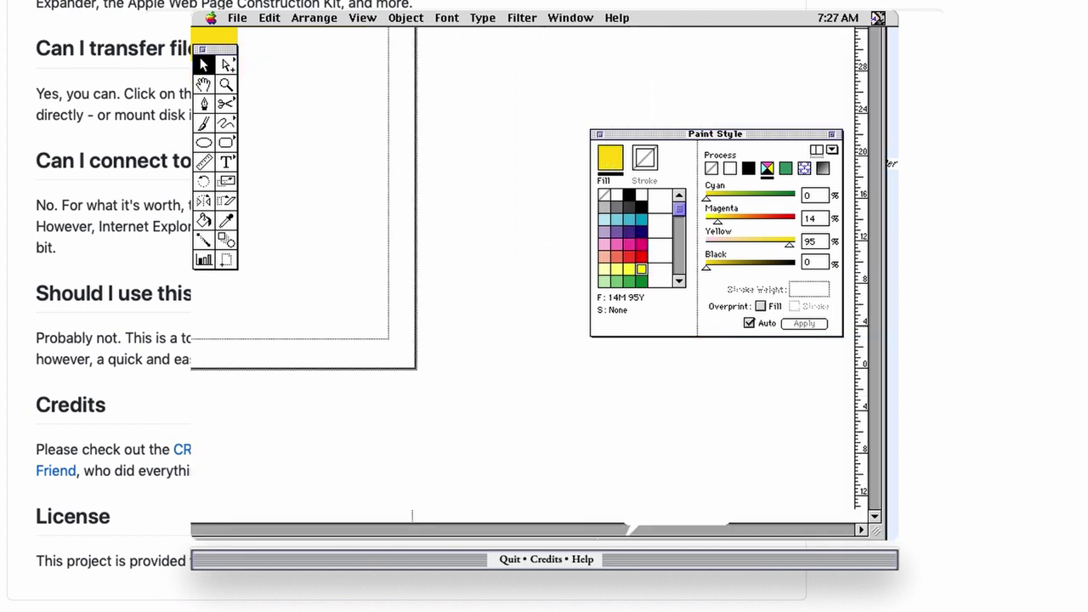
- Pan the canvas, raise the Paint Style palette, reset the zoom and check the View menu
key(space)
drag(352, 167, 537, 332)
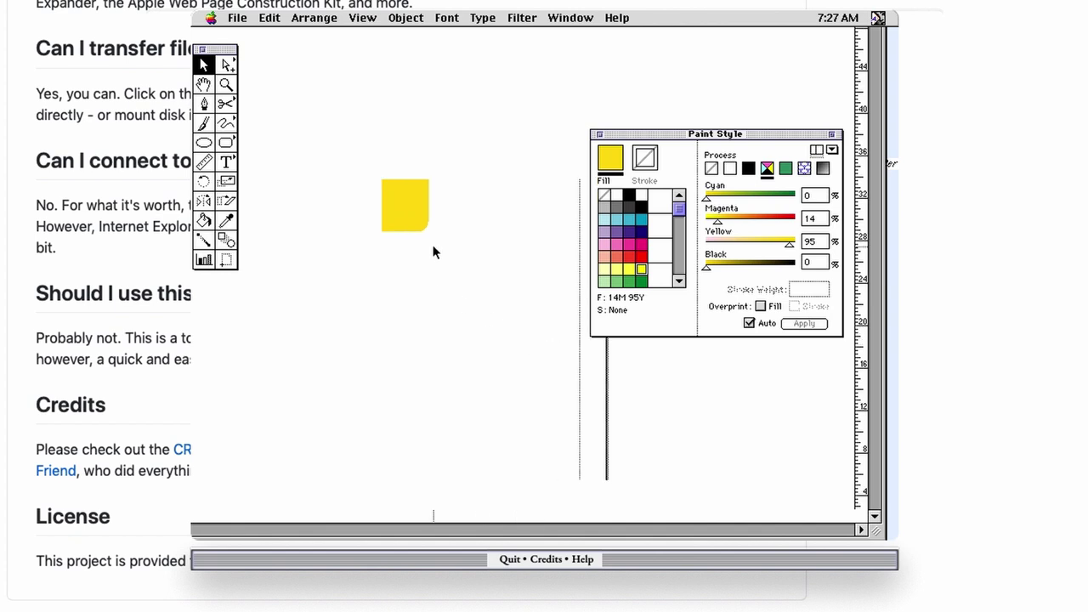
drag(687, 133, 680, 70)
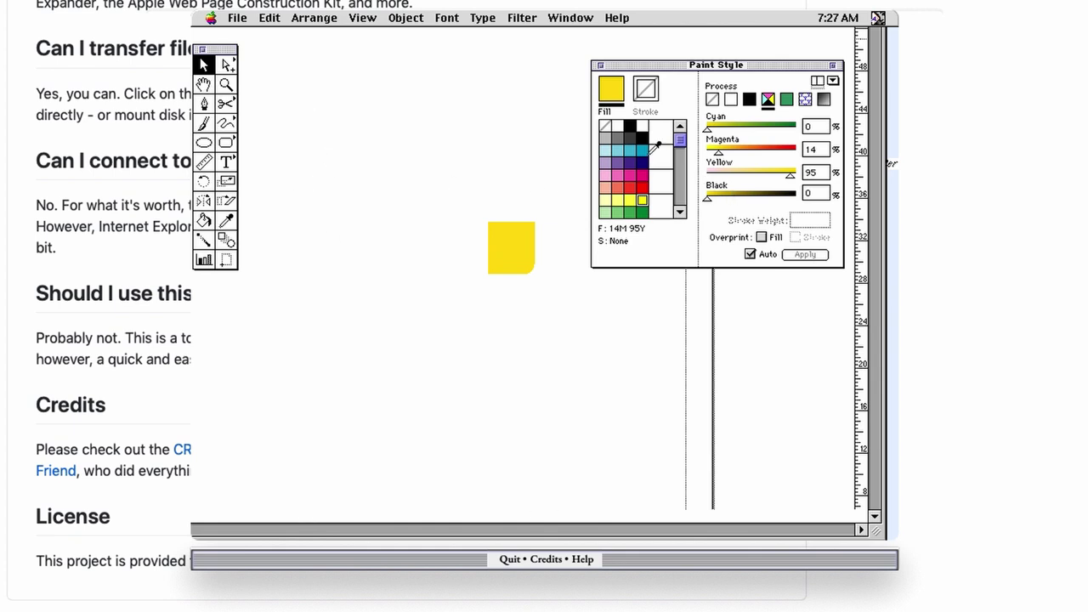
double_click(226, 84)
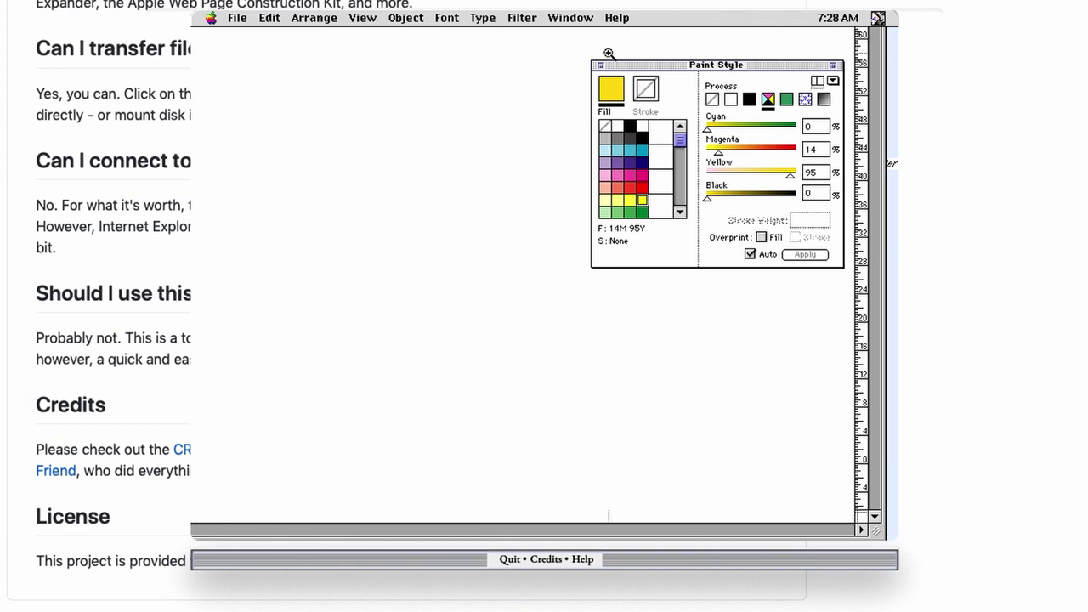
click(364, 18)
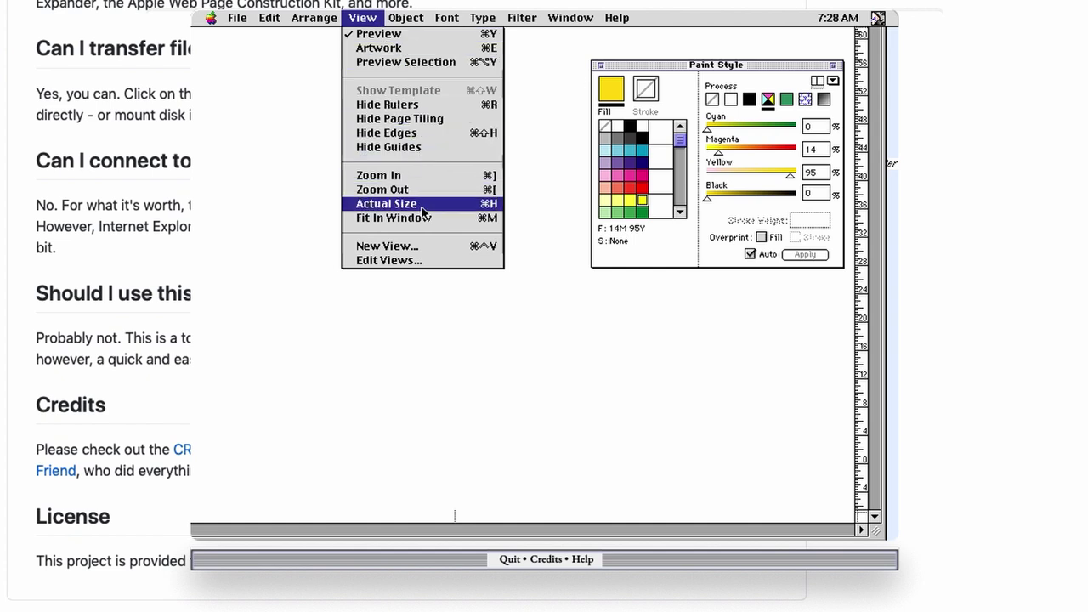
click(378, 34)
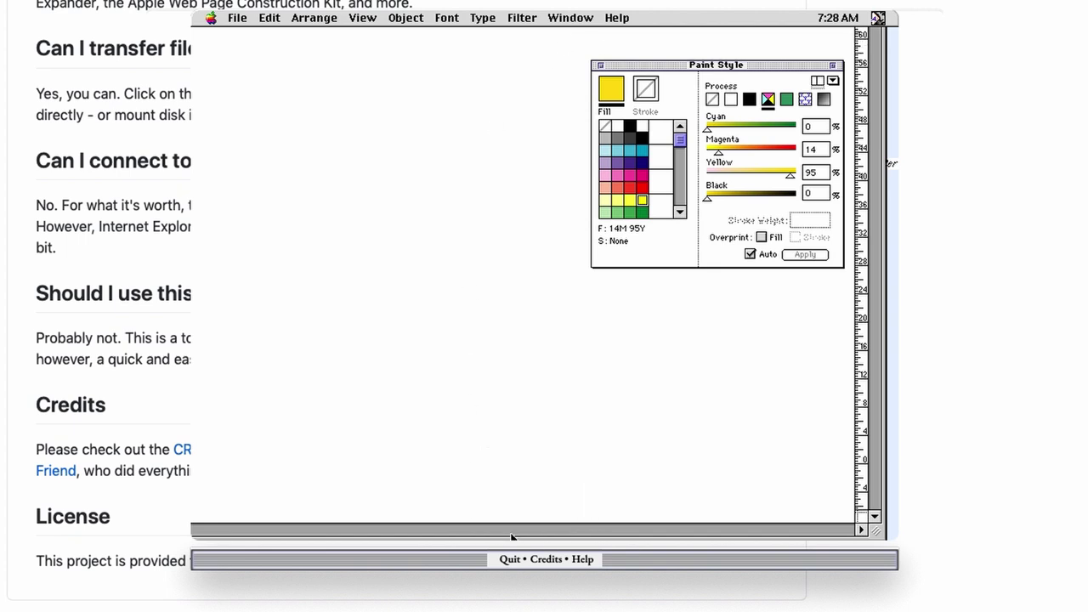
mouse_move(524, 548)
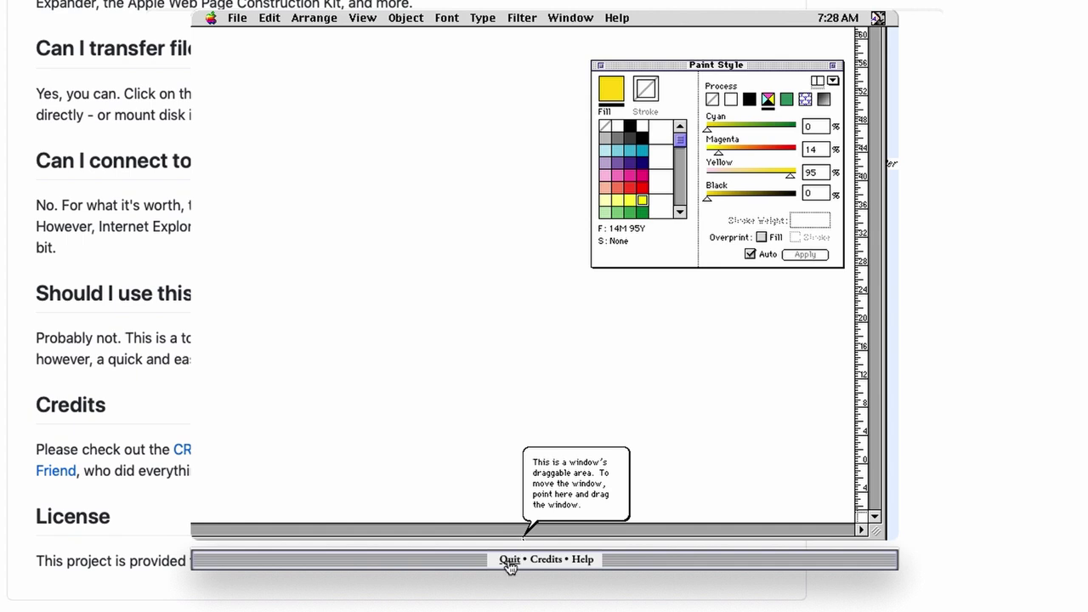
click(238, 18)
- Quit Illustrator, relaunch it from the Finder and dismiss the startup alert
click(292, 277)
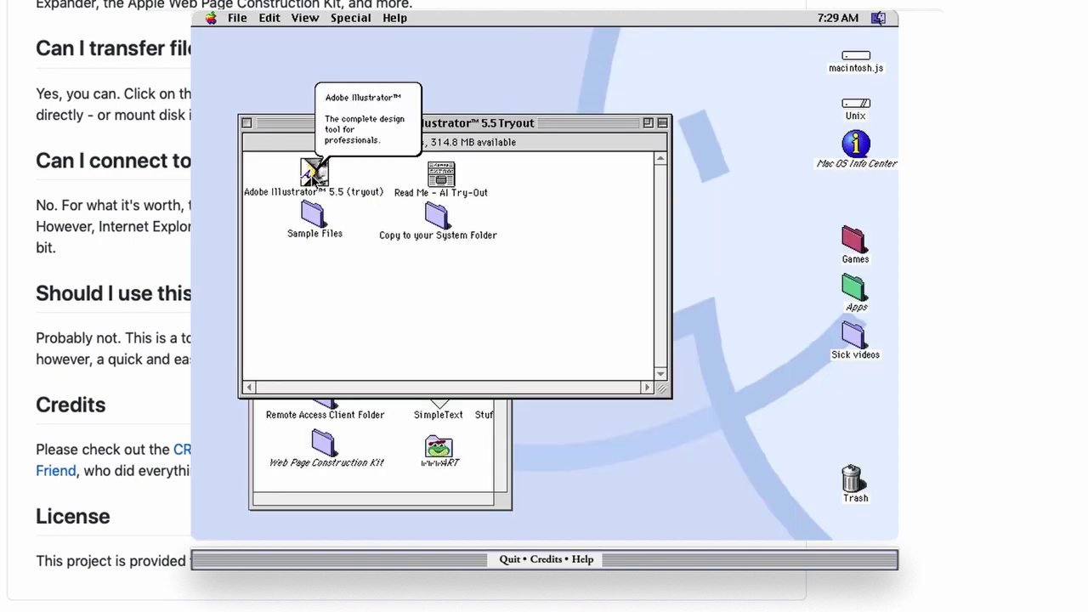
double_click(313, 175)
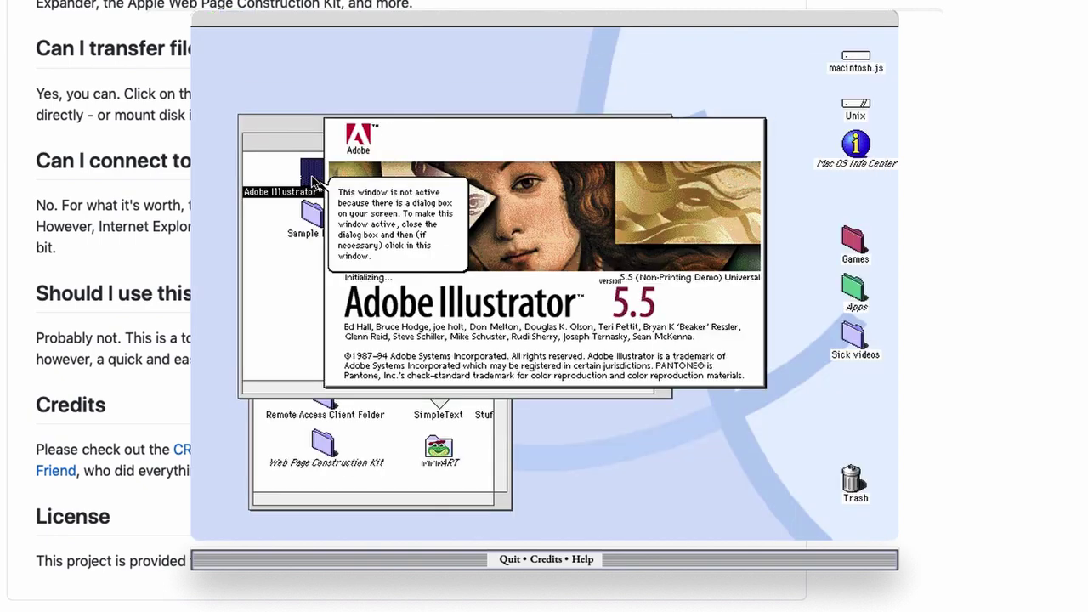
key(Return)
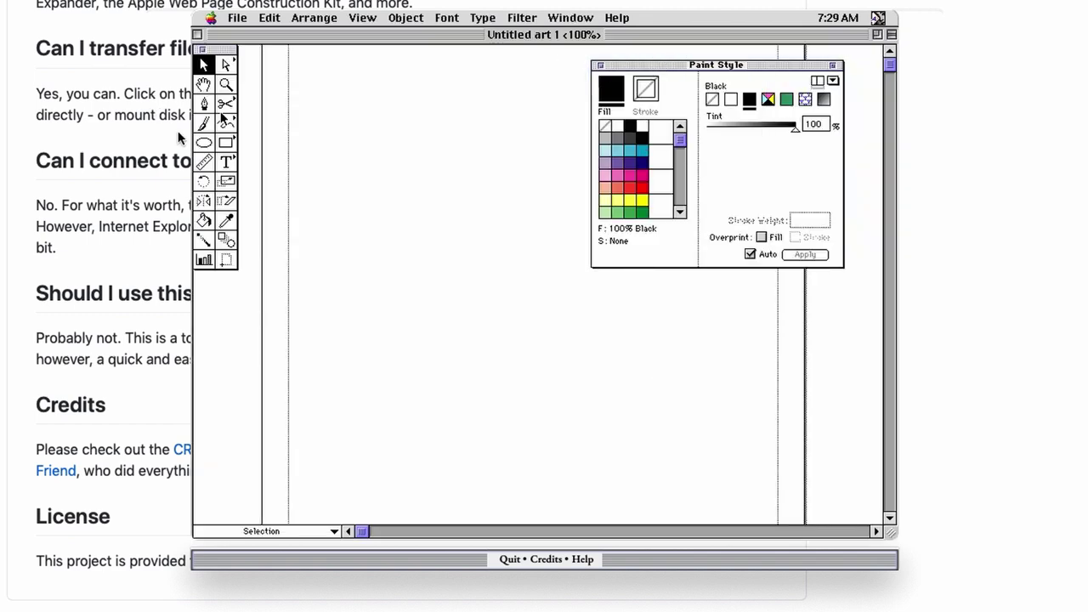
click(889, 63)
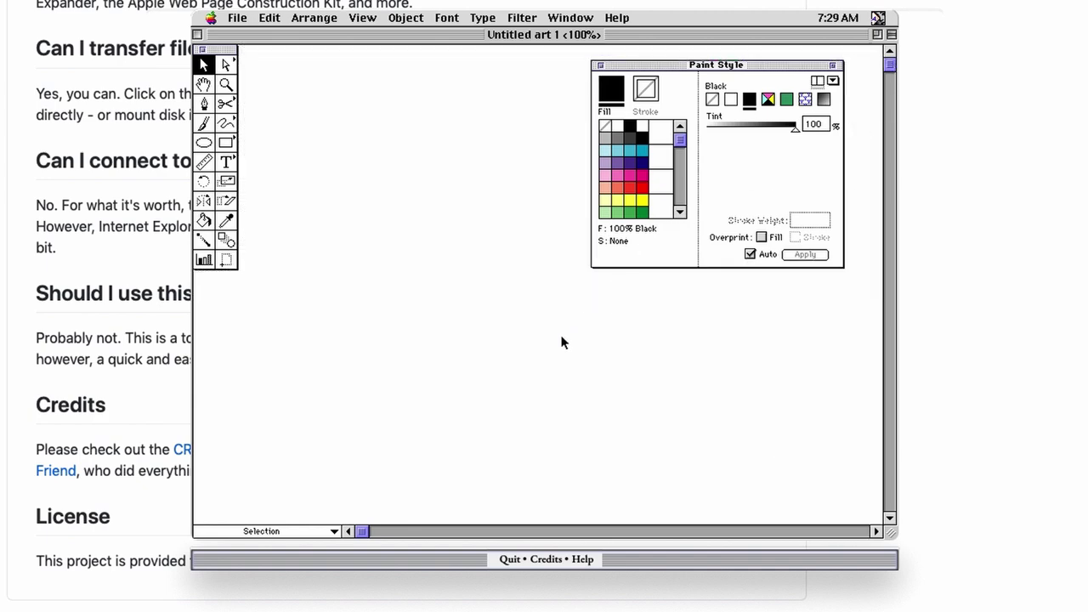
click(363, 17)
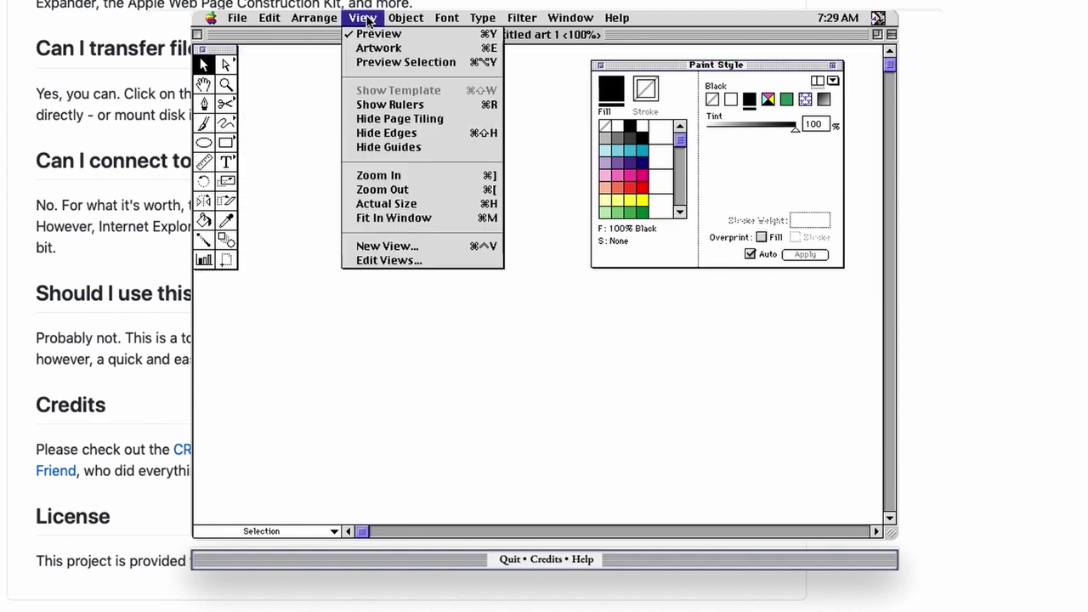
- Draw a new rounded rectangle near the page top and fill it yellow
click(392, 219)
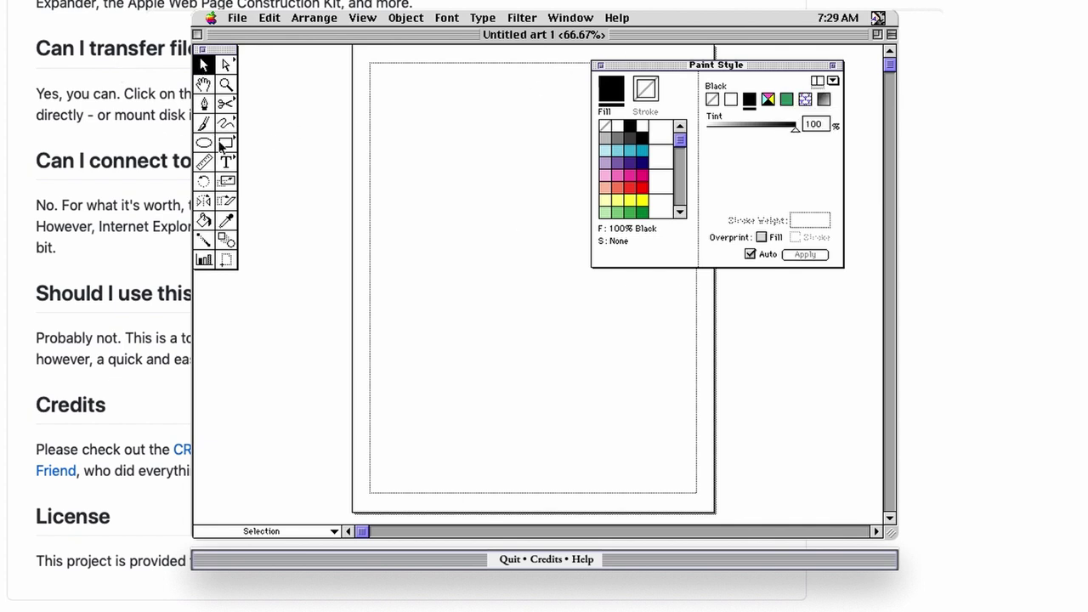
drag(223, 143, 250, 147)
drag(416, 132, 544, 222)
click(642, 199)
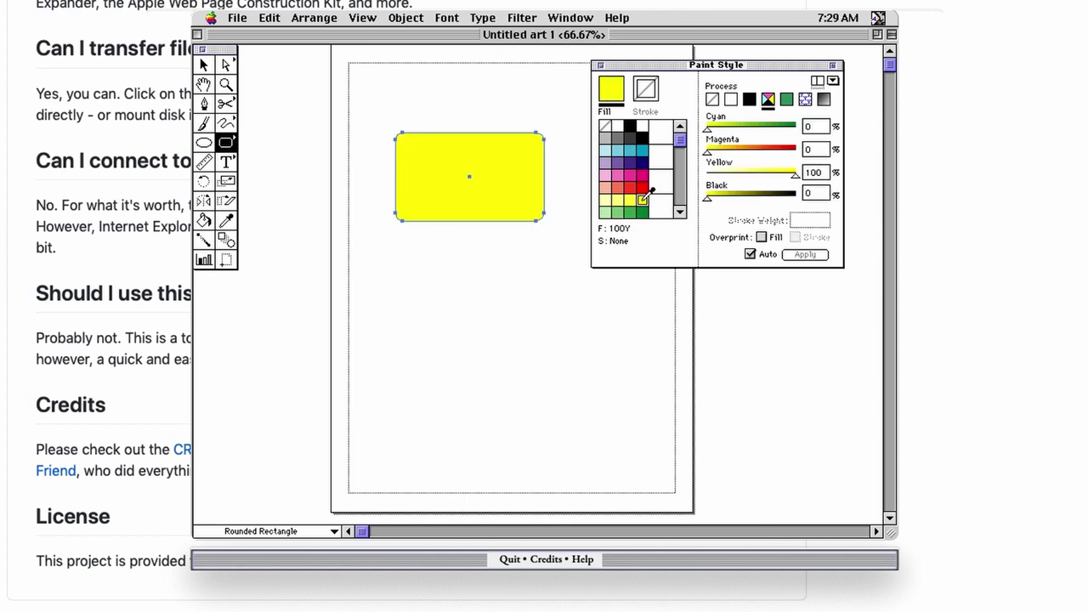
click(790, 100)
click(769, 100)
click(750, 100)
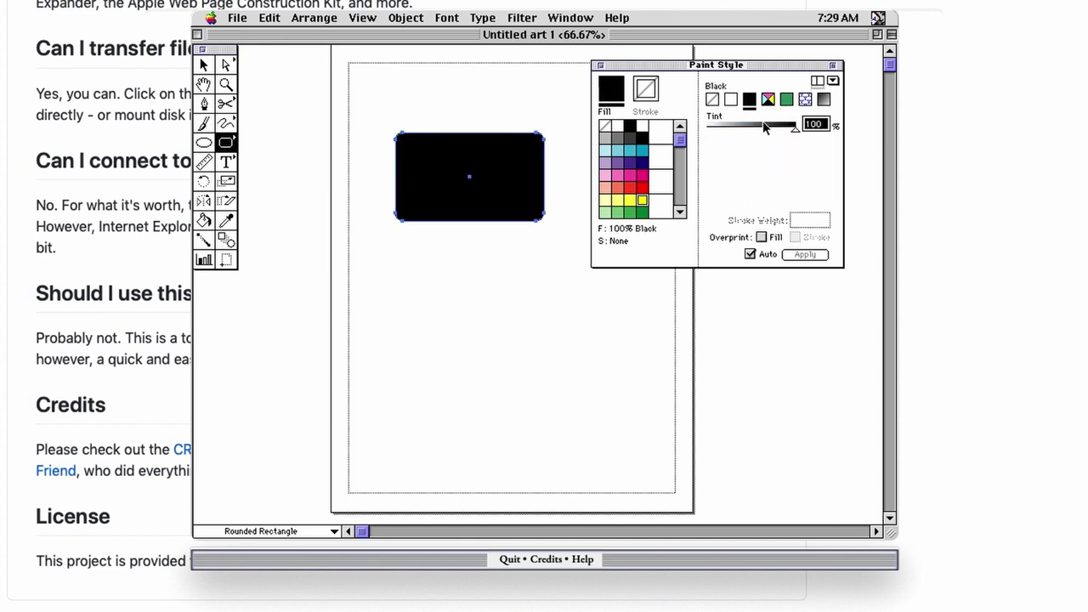
click(769, 100)
click(643, 200)
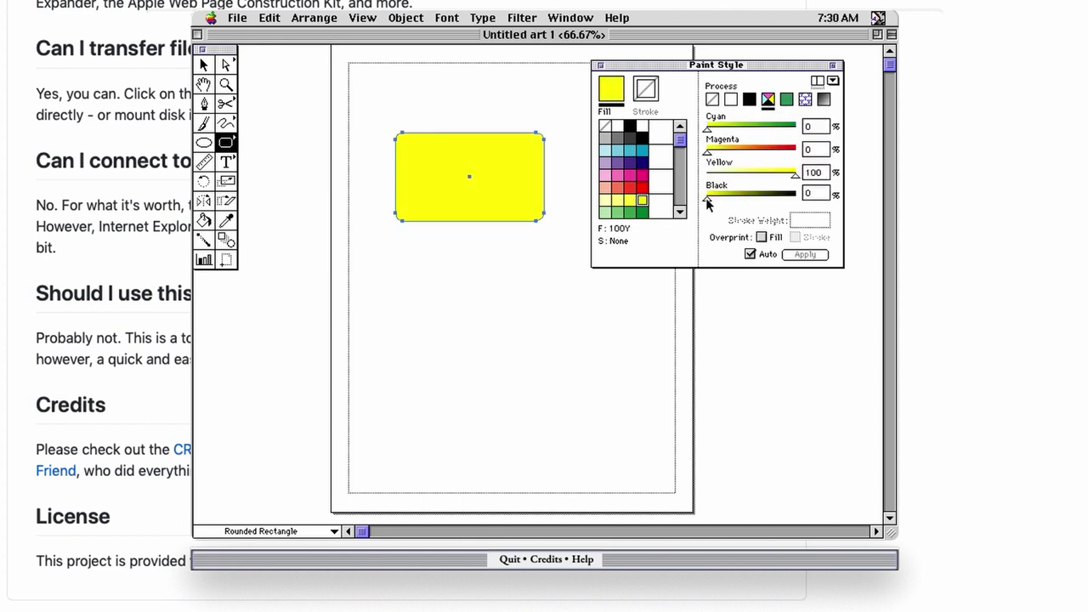
- Tune the fill to 15% magenta, 100% yellow, 8% black and expand the palette
drag(707, 201, 723, 199)
drag(708, 155, 724, 156)
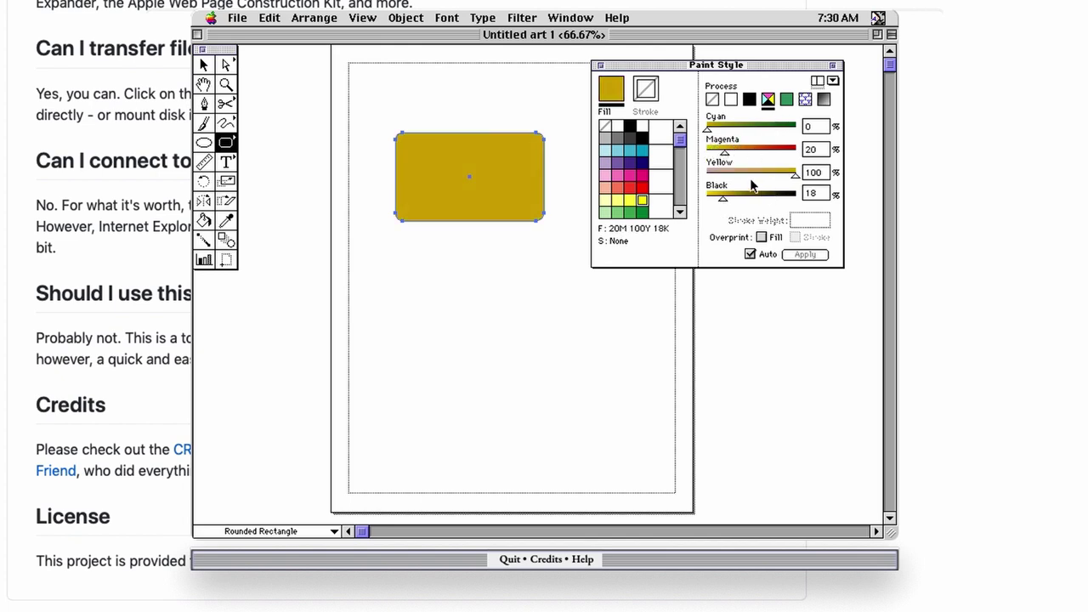
drag(723, 199, 715, 199)
drag(723, 154, 720, 154)
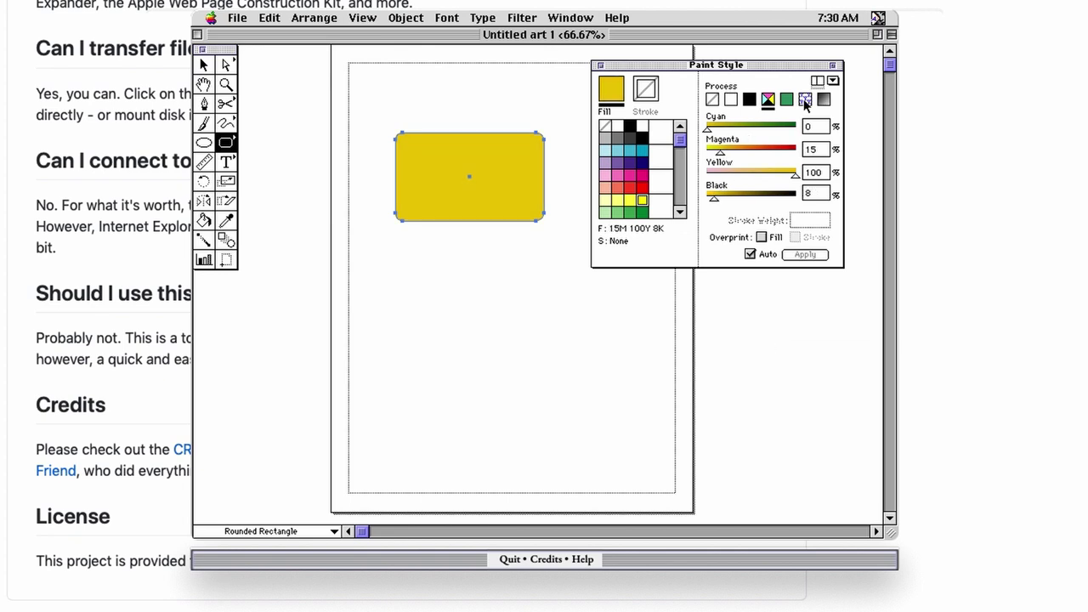
click(833, 81)
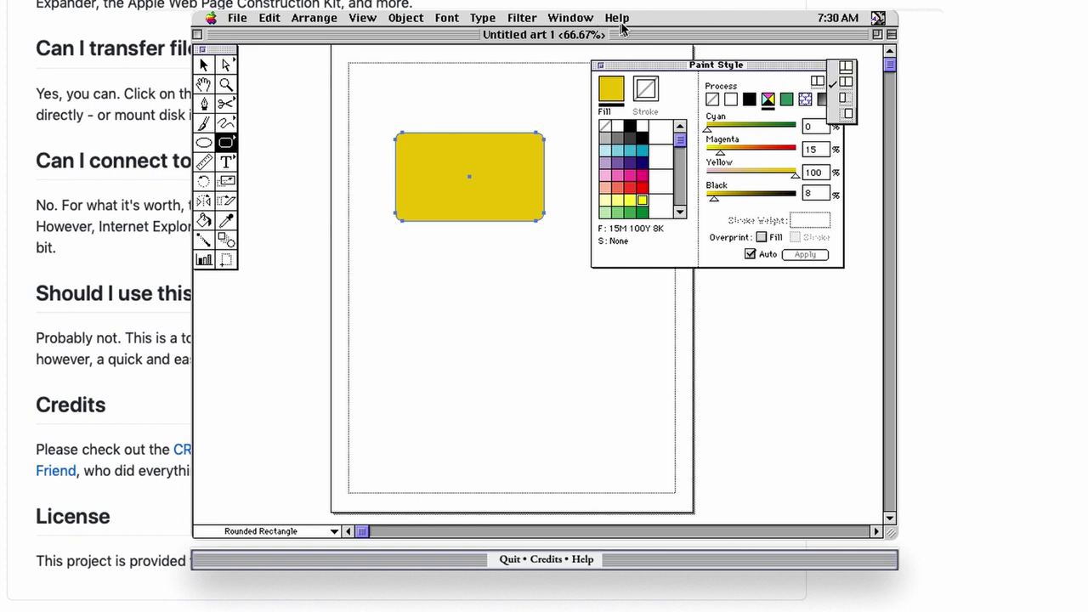
click(846, 67)
- Switch the Paint Style palette to its compact view and move it off the page
click(837, 82)
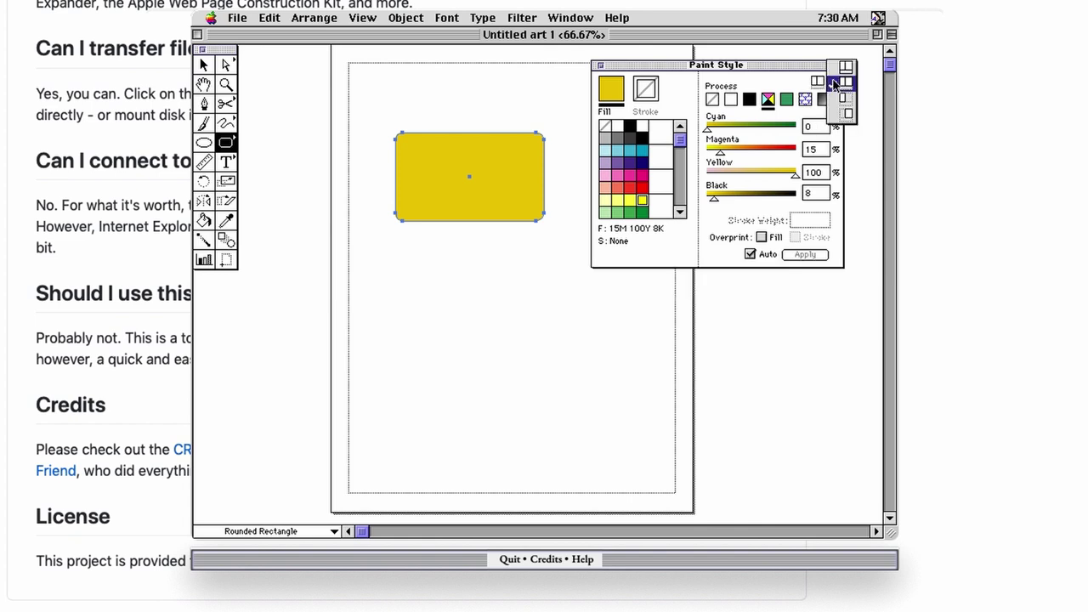
click(844, 103)
drag(661, 66, 801, 51)
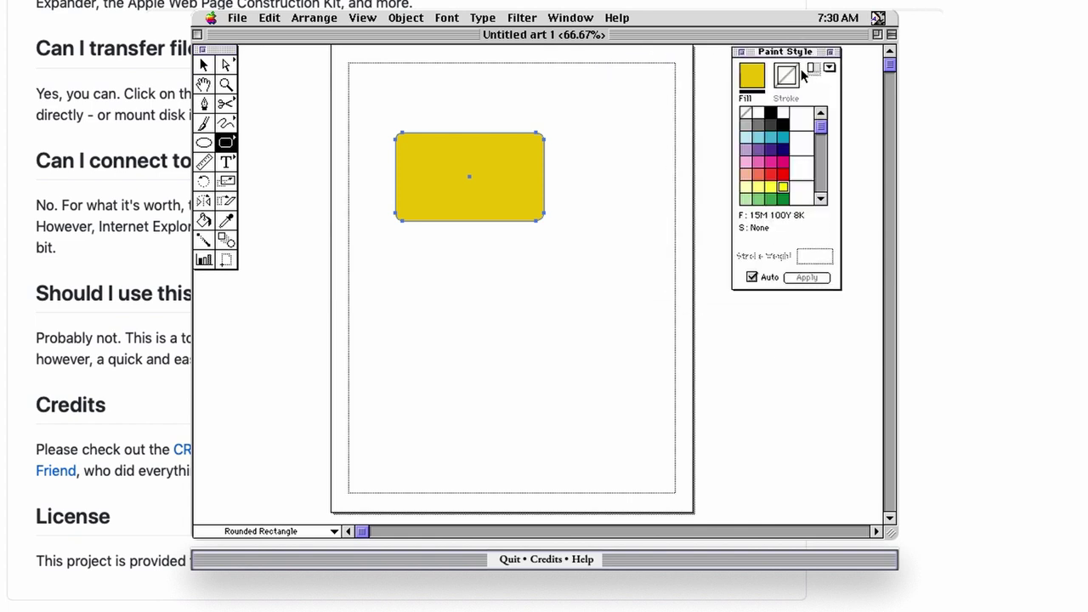
- Give the yellow rounded rectangle a black stroke with a 4 pt weight
click(771, 113)
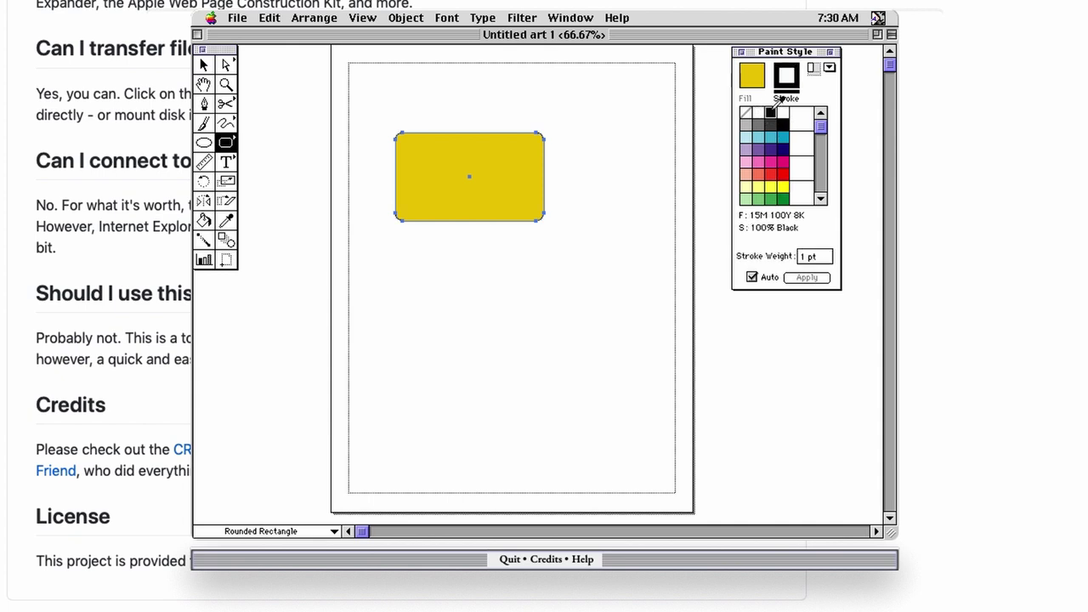
double_click(802, 257)
key(Tab)
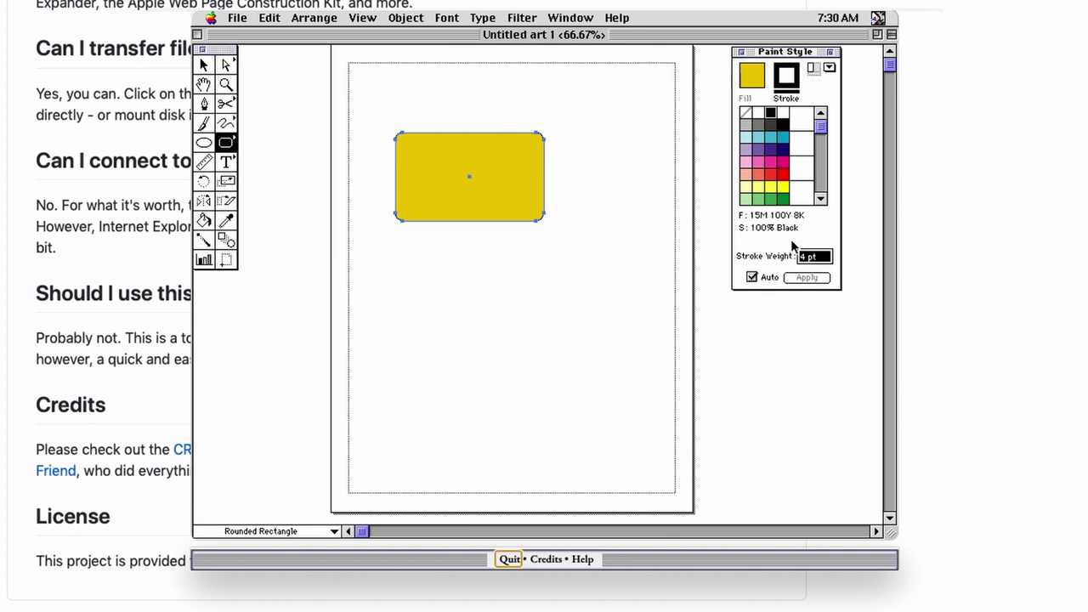
click(762, 255)
click(804, 281)
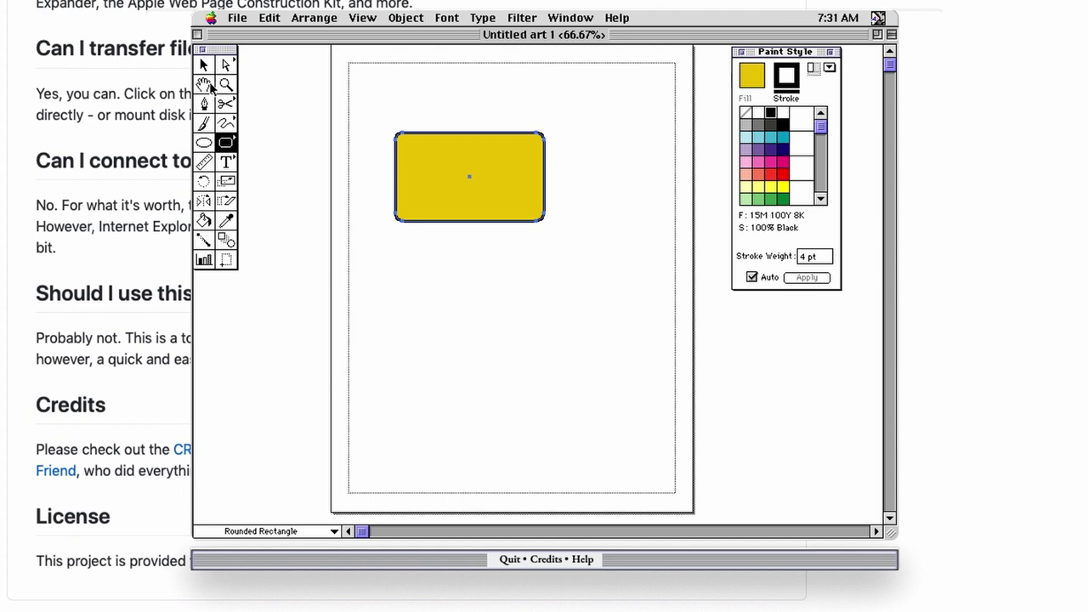
click(209, 144)
- Draw a circle at the body's lower-left corner with no stroke and a black fill
mouse_move(415, 198)
mouse_down()
mouse_move(454, 228)
mouse_move(444, 225)
mouse_up()
click(782, 113)
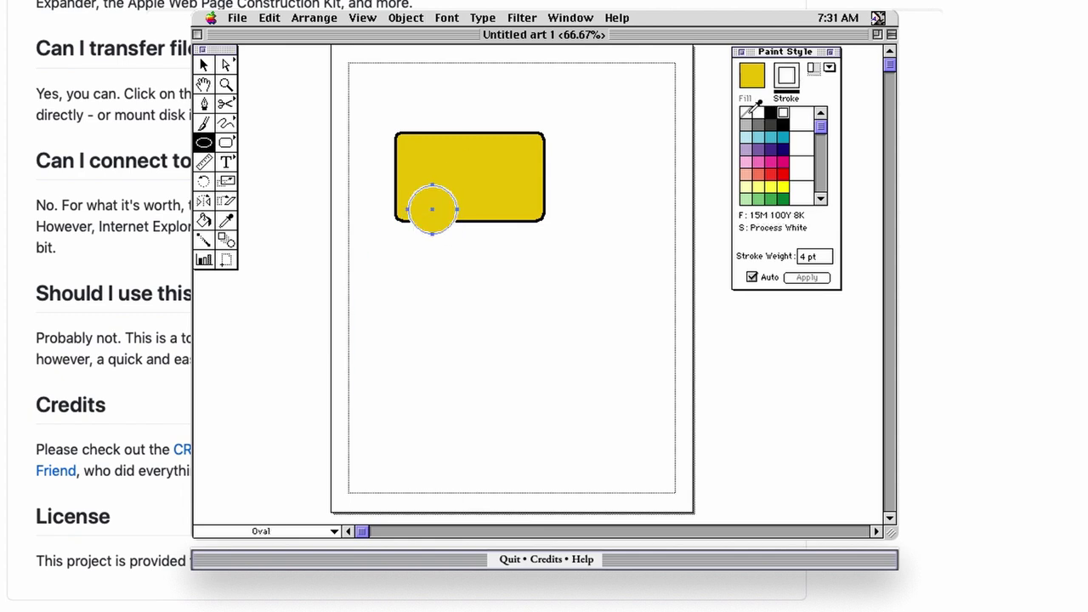
click(746, 112)
click(752, 78)
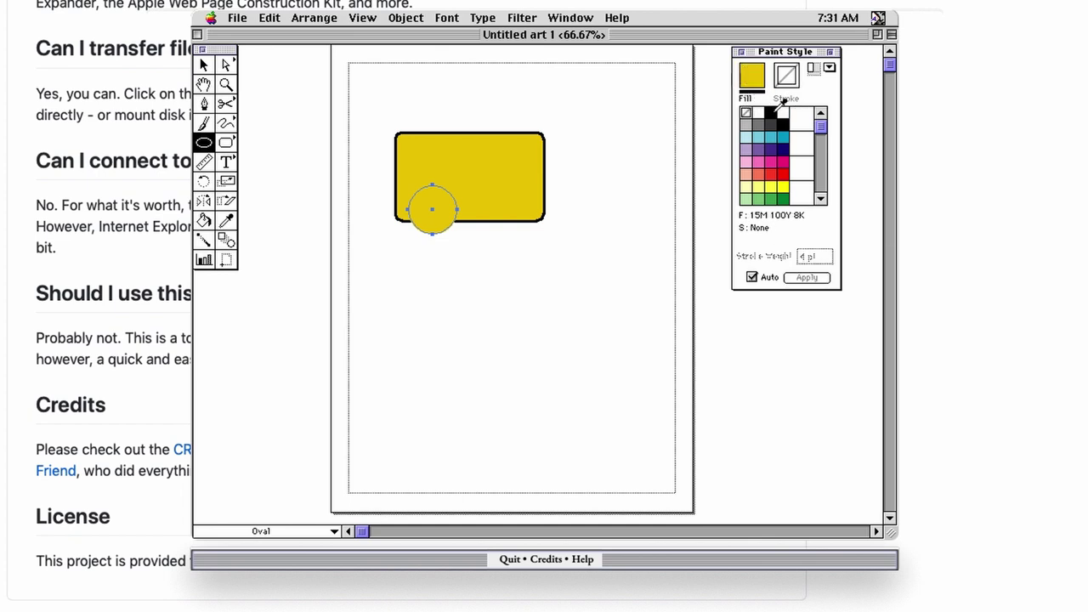
click(783, 113)
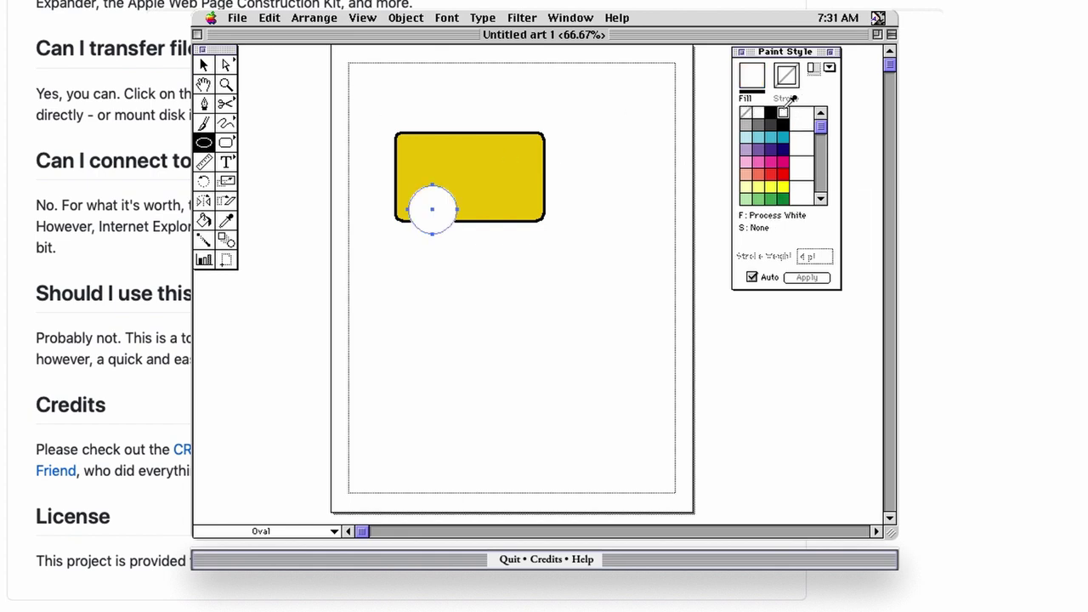
click(772, 112)
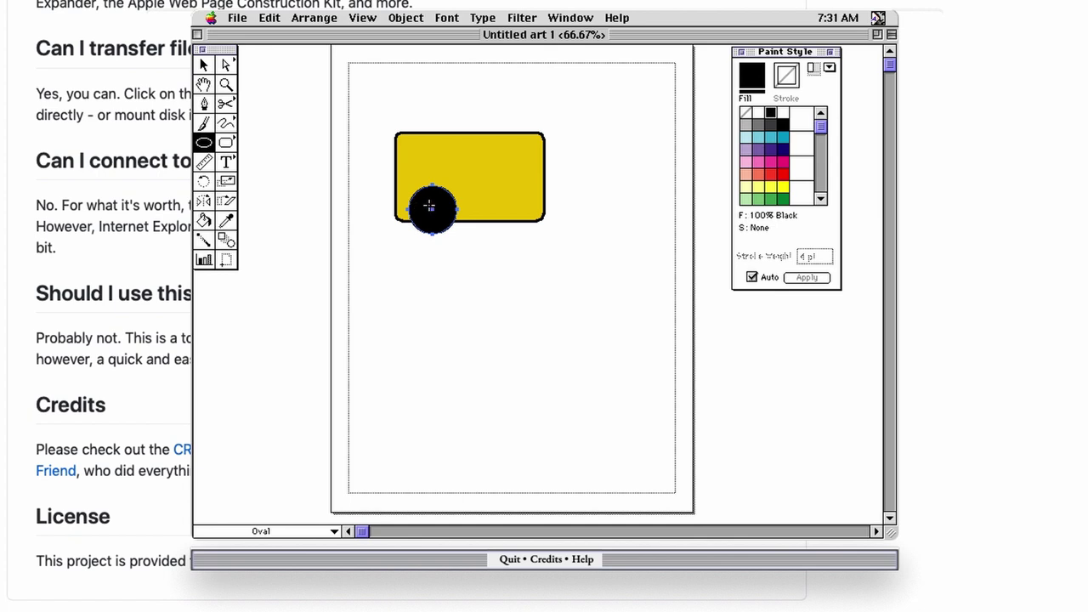
- Add a smaller white-filled hub circle and centre it inside the black wheel
drag(426, 200, 443, 219)
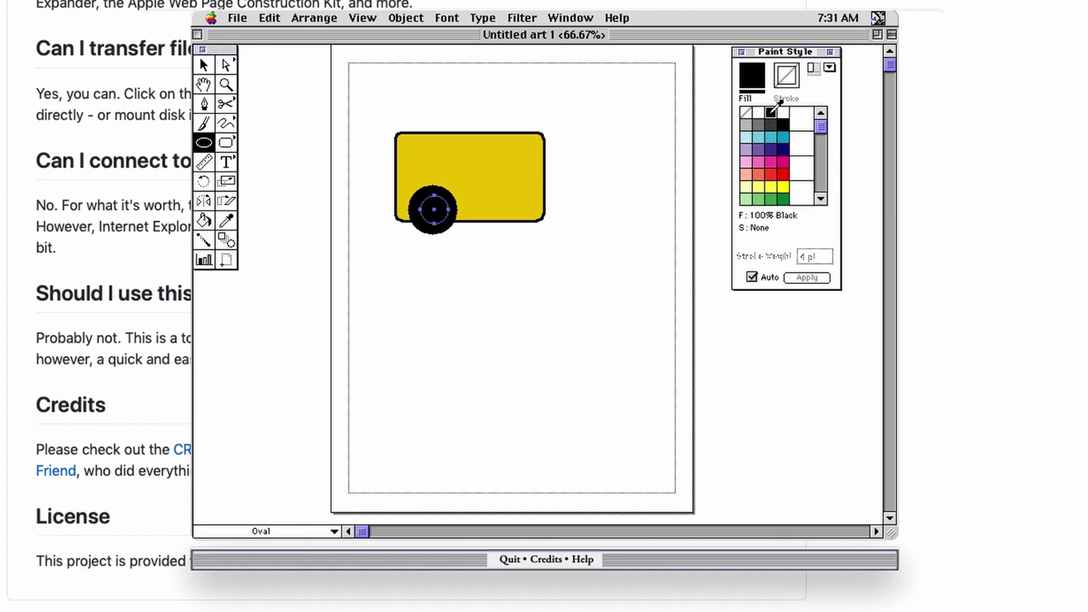
click(783, 113)
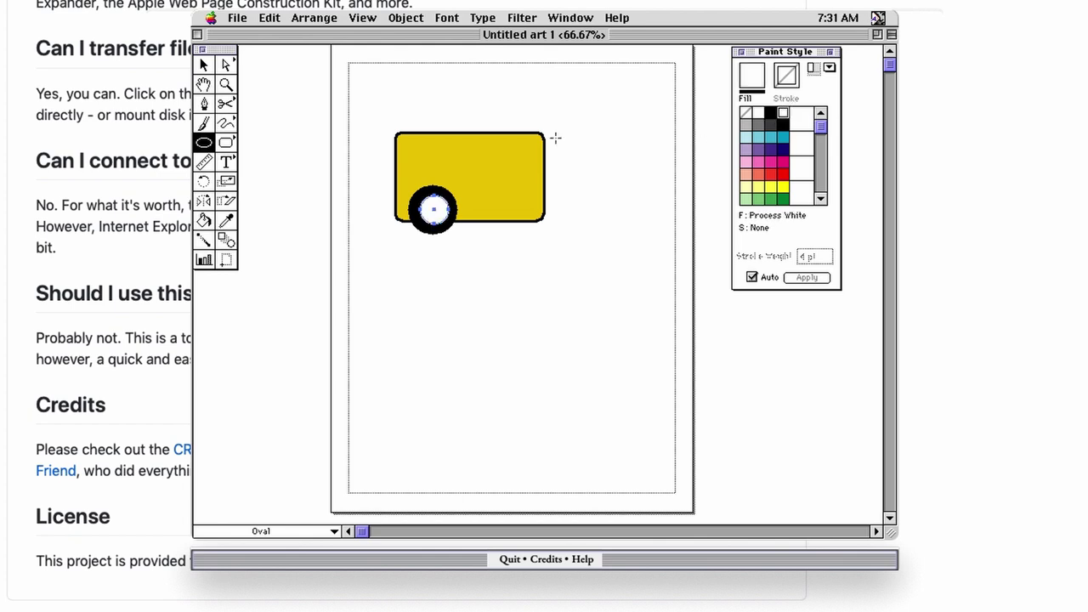
click(204, 65)
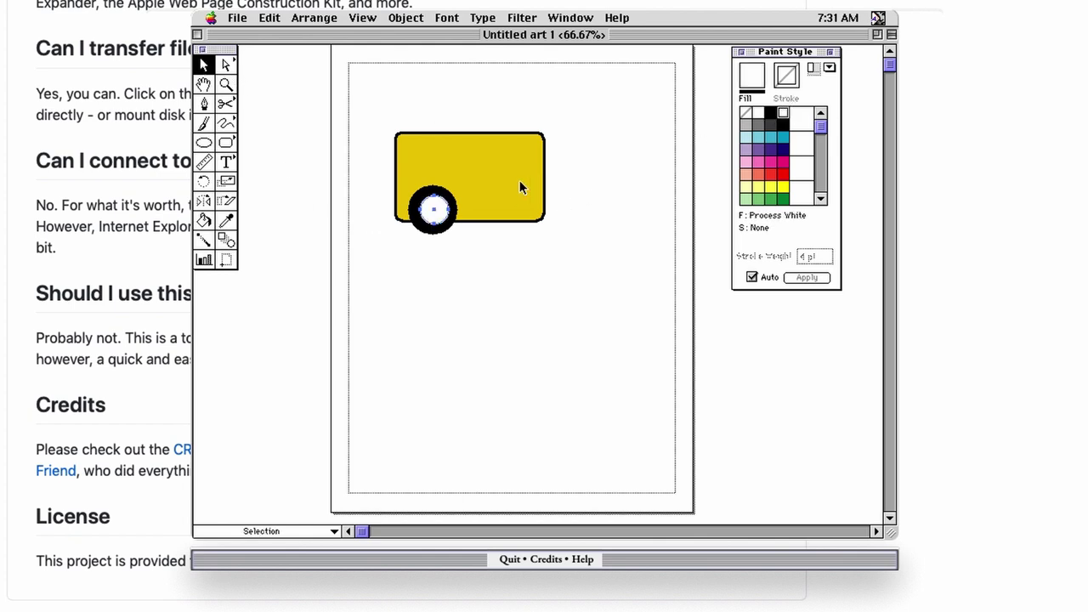
drag(441, 219, 438, 218)
shift+click(448, 197)
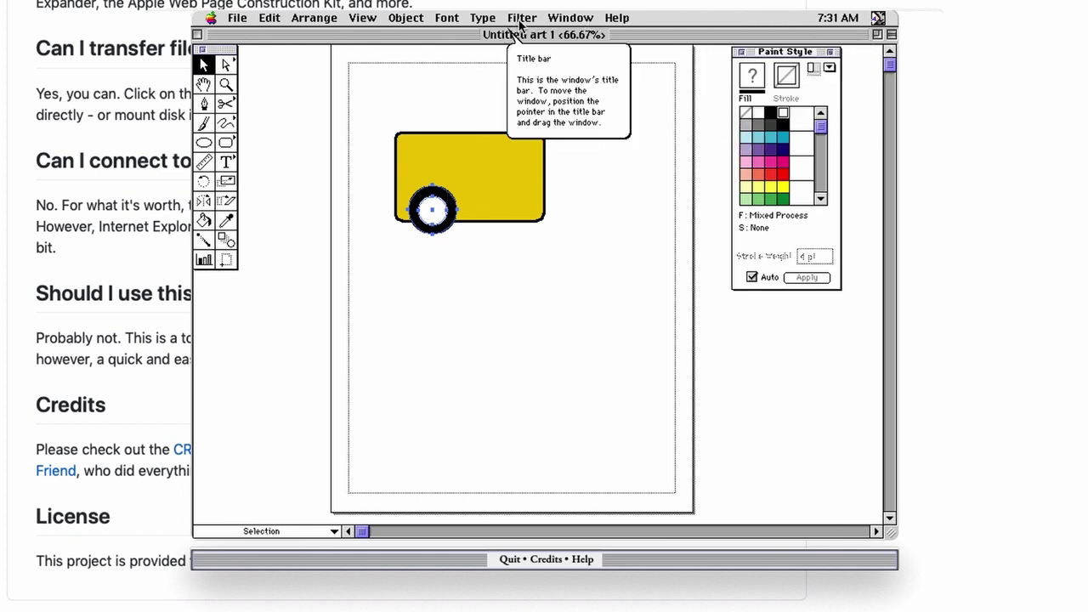
click(422, 20)
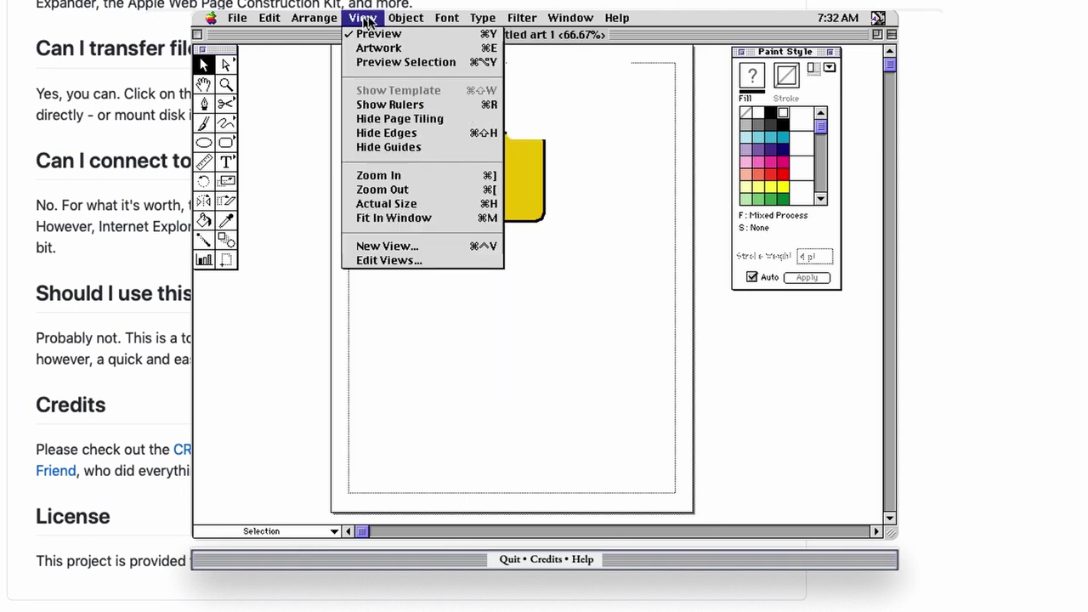
mouse_move(556, 18)
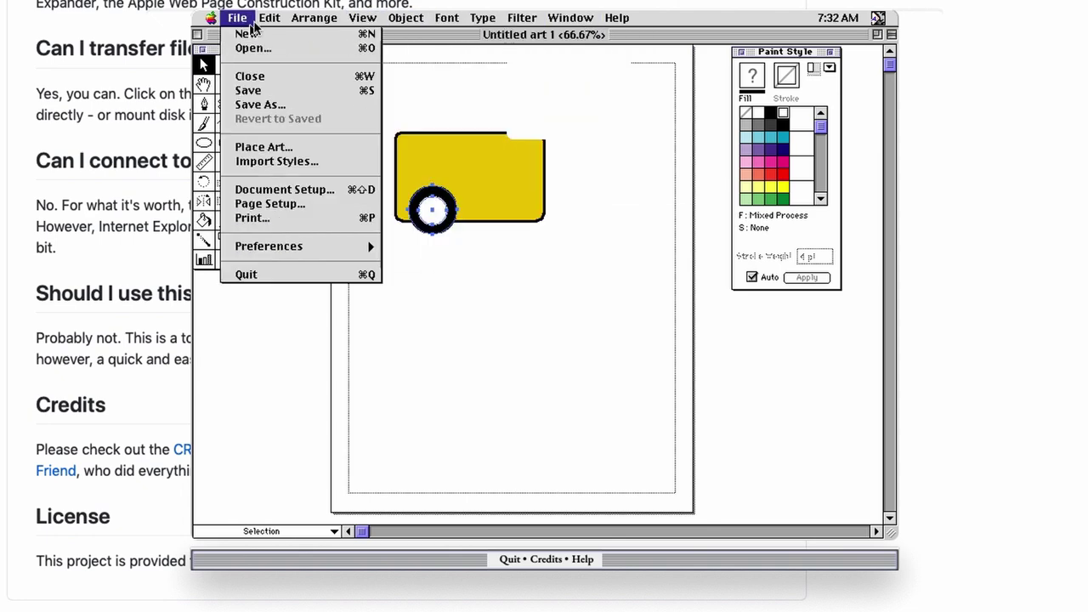
mouse_move(320, 20)
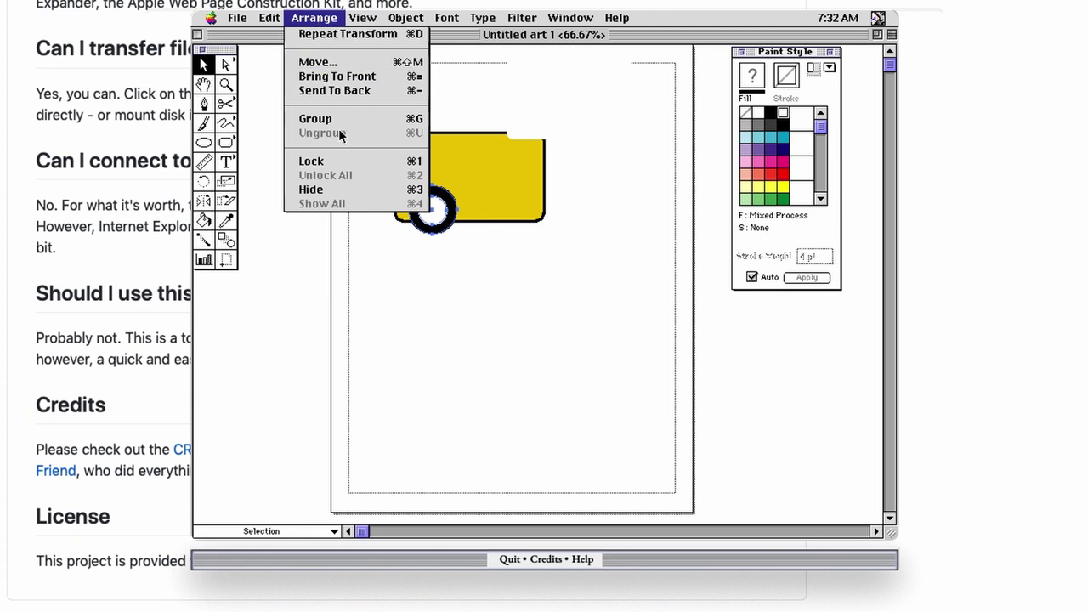
click(294, 22)
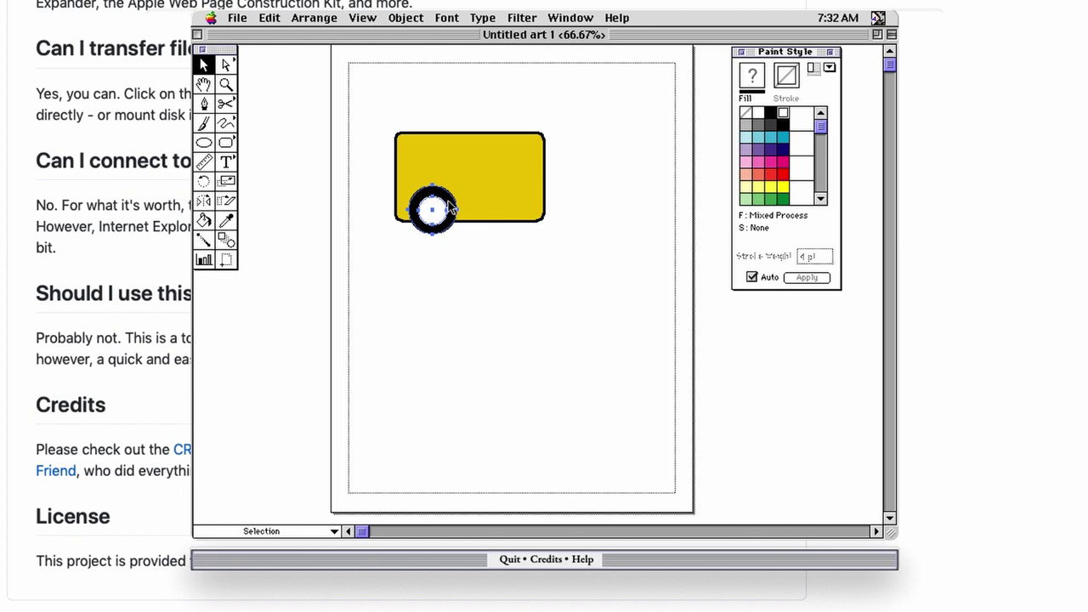
drag(449, 203, 523, 212)
- Draw cyan rounded-rectangle windows along the bus top and copy one toward the left end
click(226, 143)
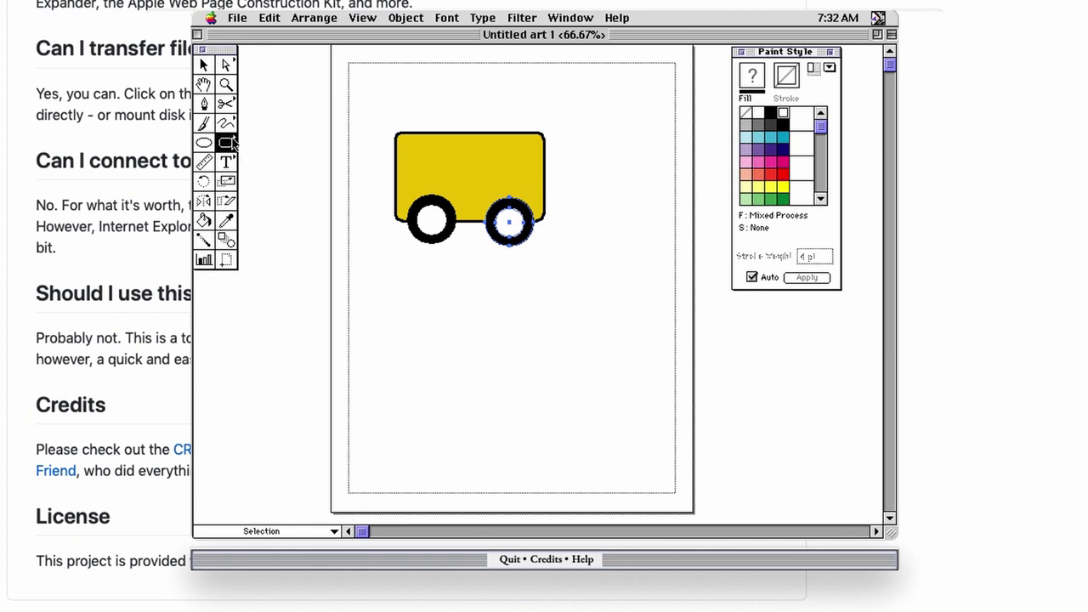
mouse_move(541, 143)
mouse_down()
mouse_move(502, 189)
mouse_move(513, 178)
mouse_up()
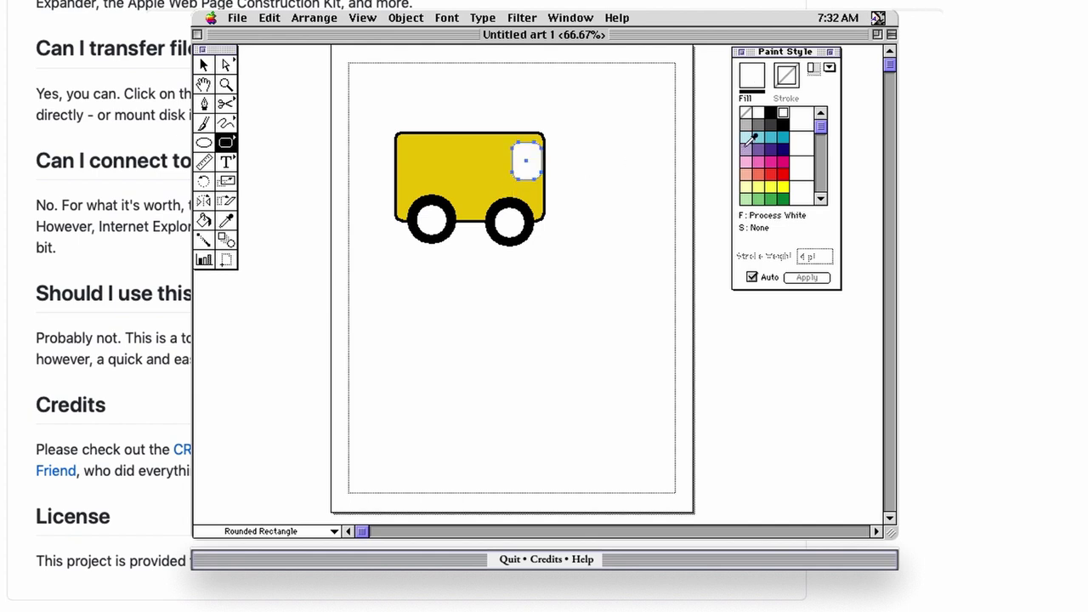
click(771, 136)
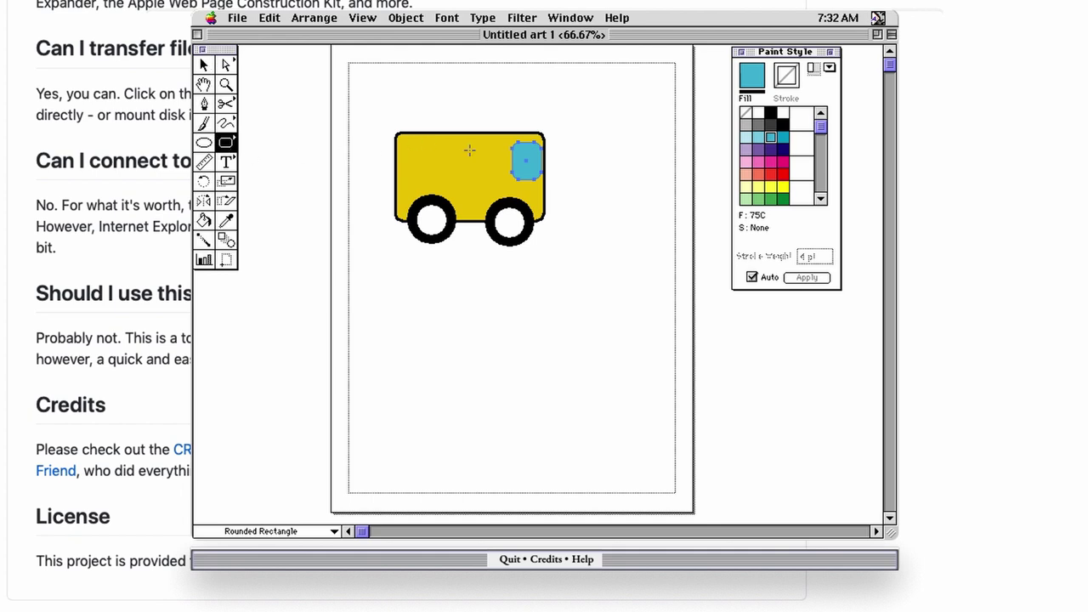
drag(502, 148, 453, 179)
click(204, 65)
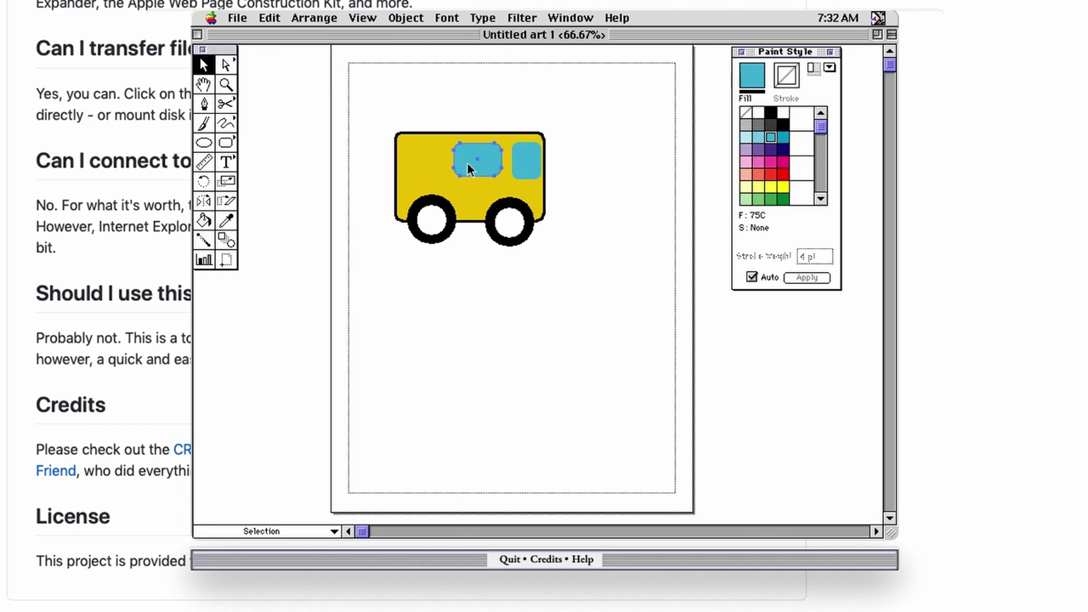
drag(464, 164, 411, 162)
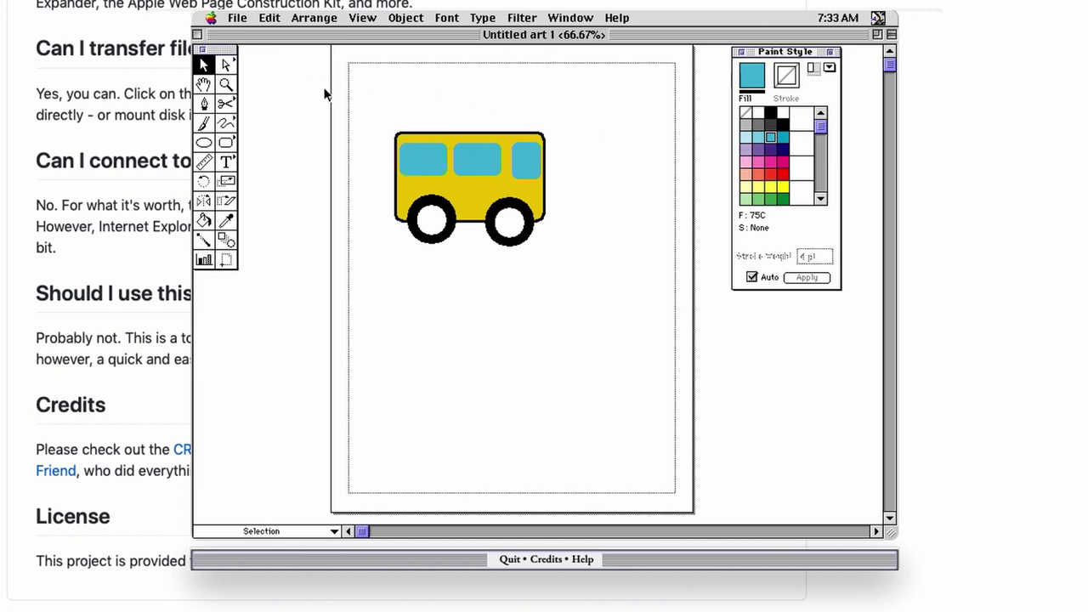
click(225, 180)
click(205, 163)
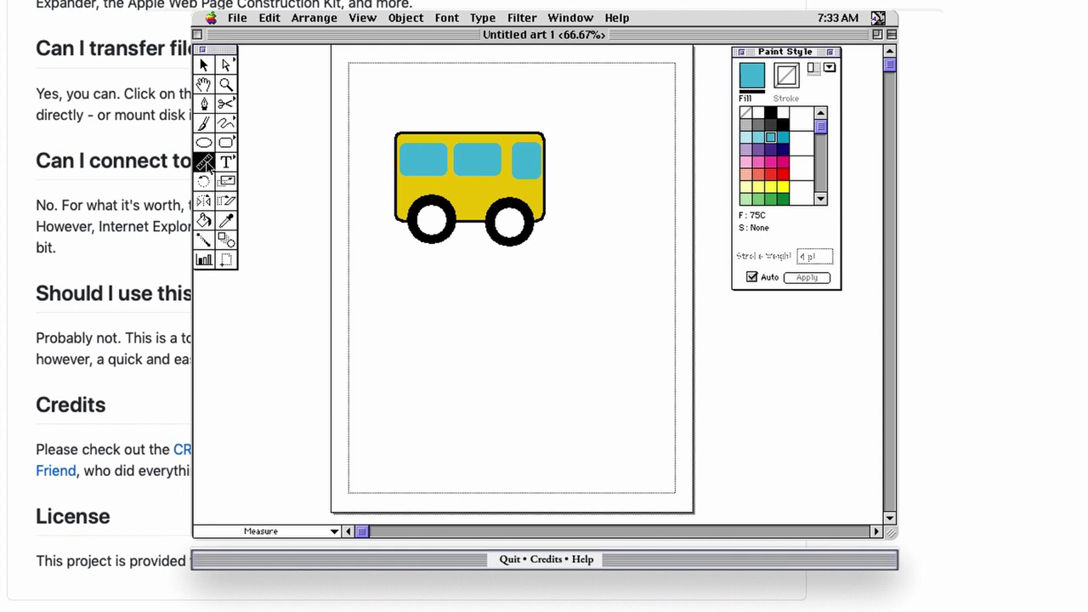
click(226, 161)
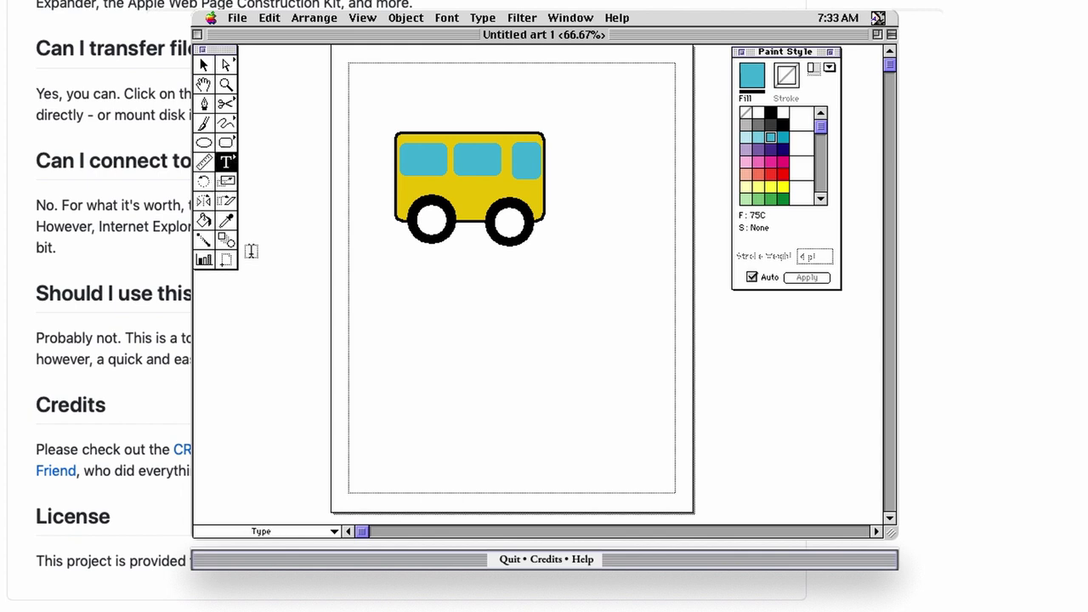
drag(225, 145, 228, 148)
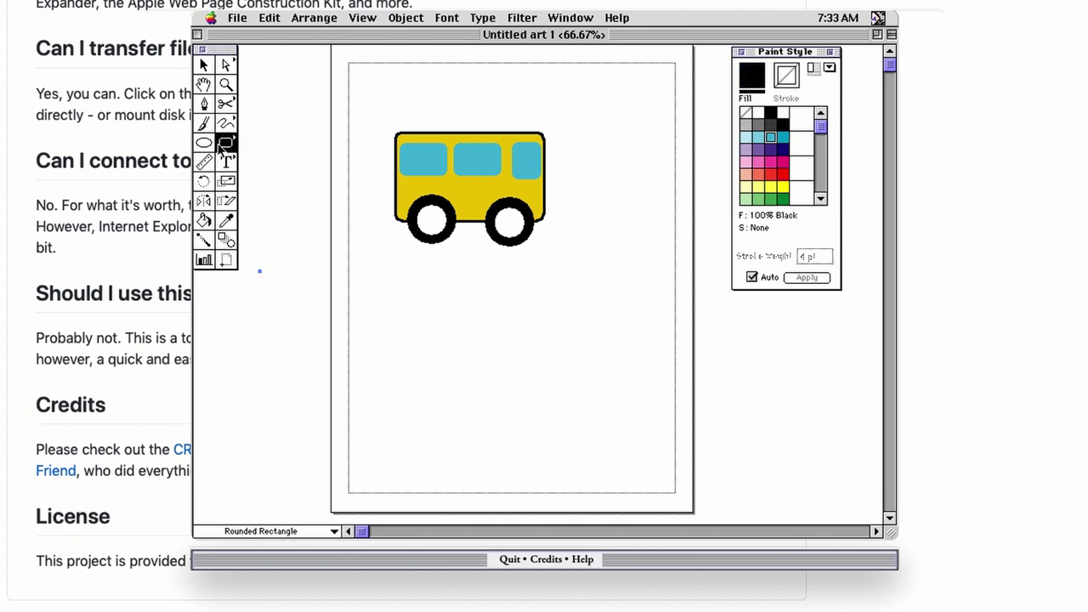
click(219, 280)
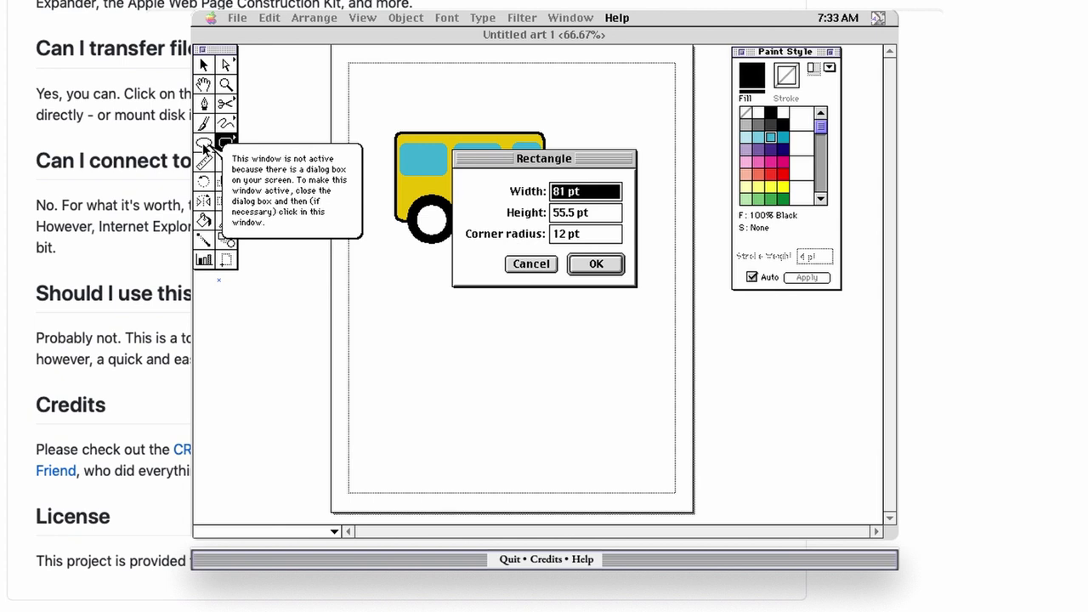
click(544, 265)
click(207, 146)
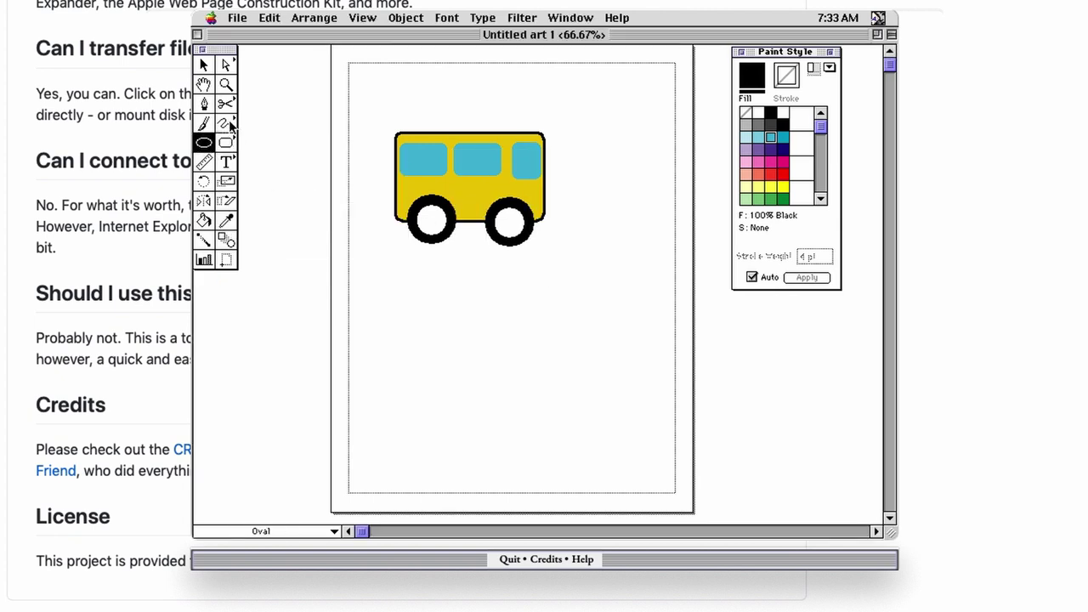
click(231, 125)
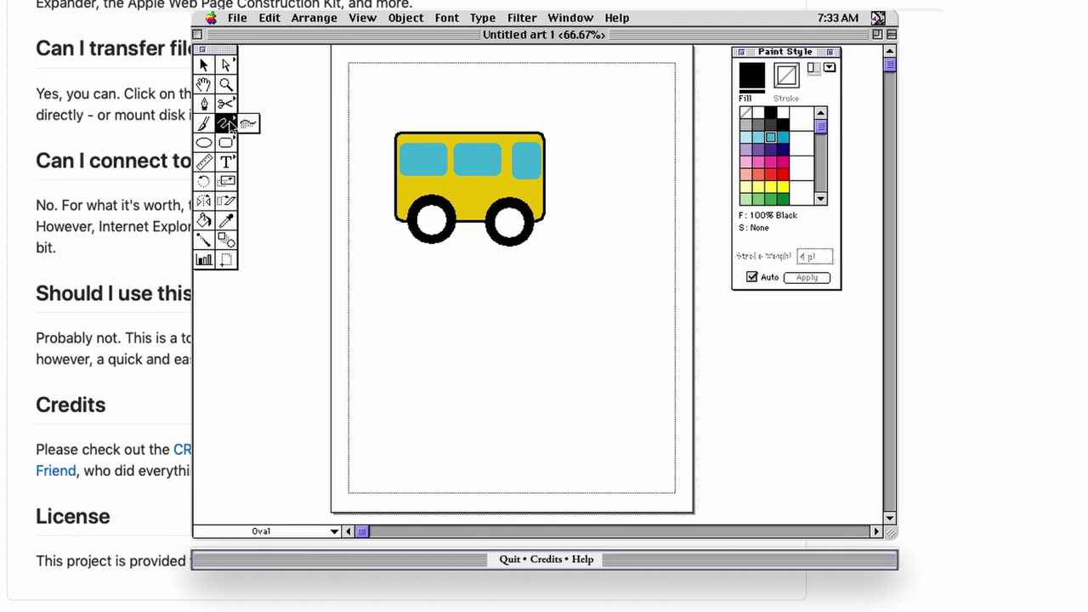
click(205, 125)
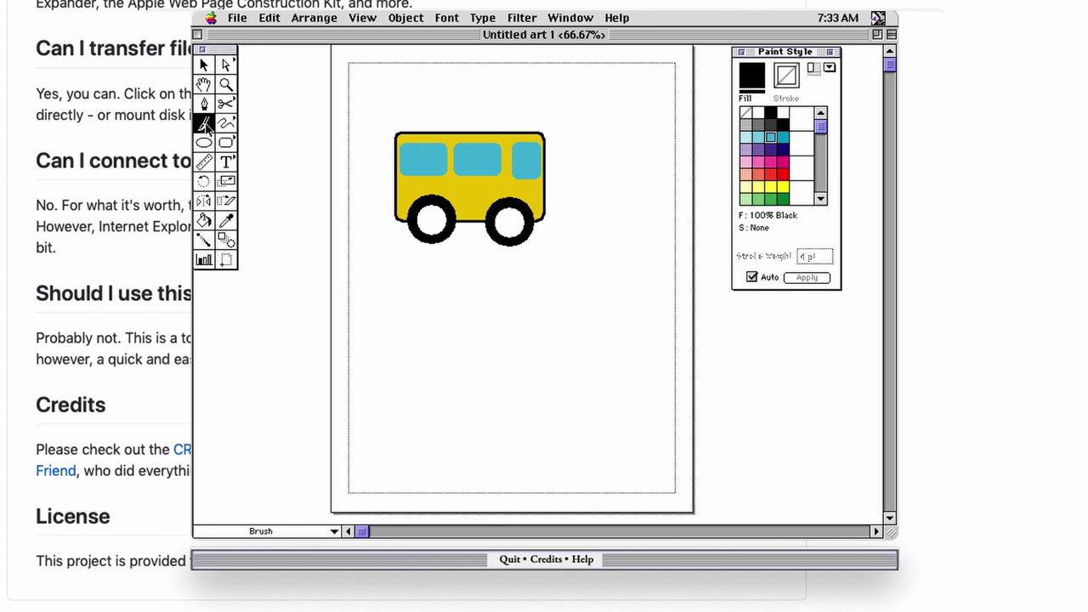
click(226, 106)
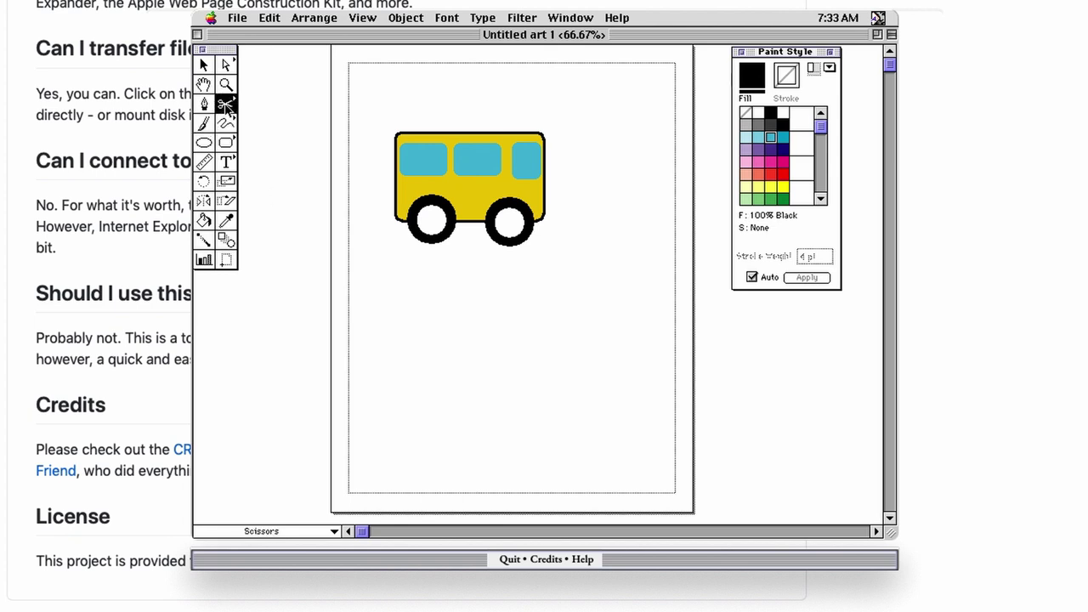
click(227, 105)
drag(231, 109, 206, 107)
click(205, 105)
click(221, 245)
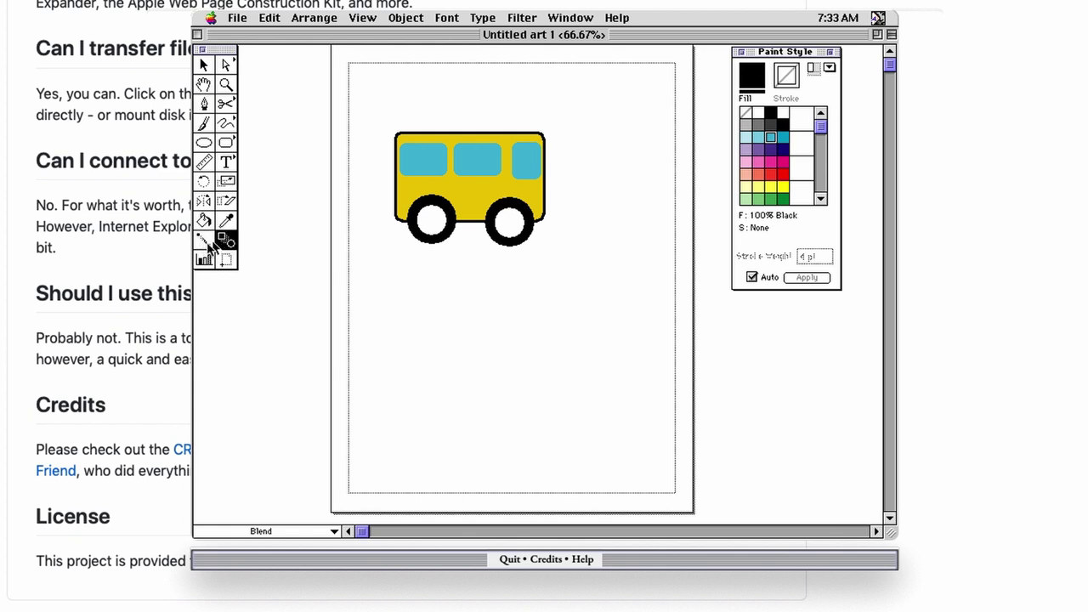
click(227, 143)
- Draw a red rectangle below the bus and a cyan oval to its right
drag(231, 146, 248, 142)
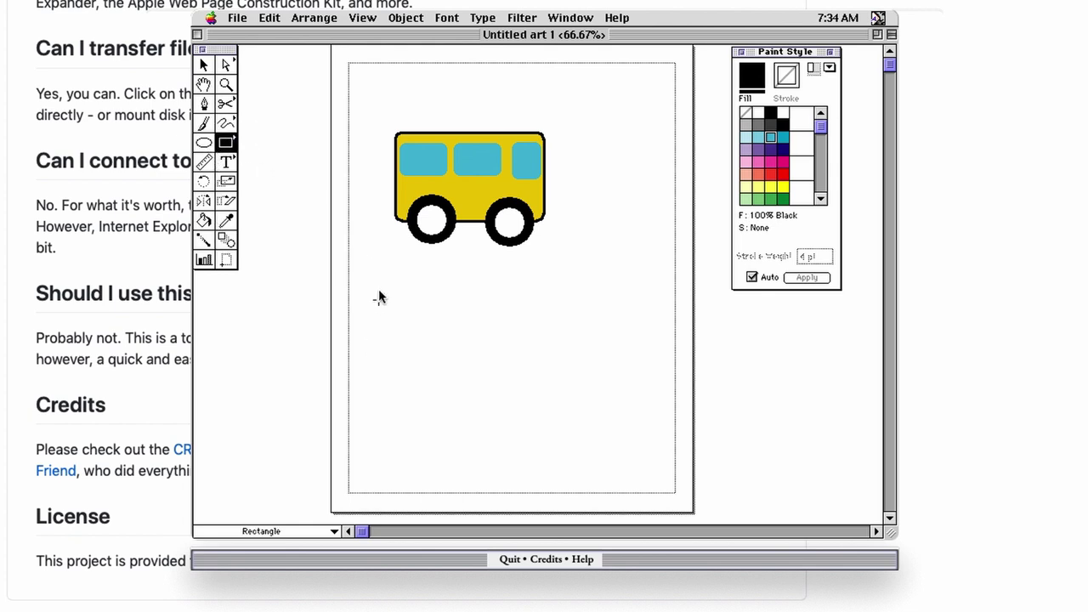
drag(379, 291, 442, 367)
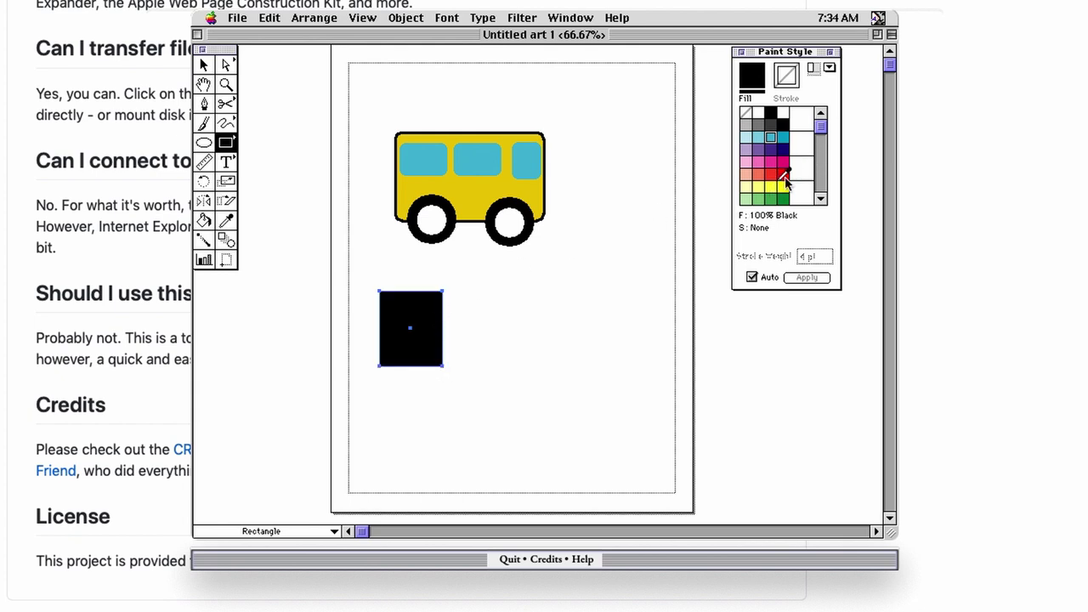
click(784, 174)
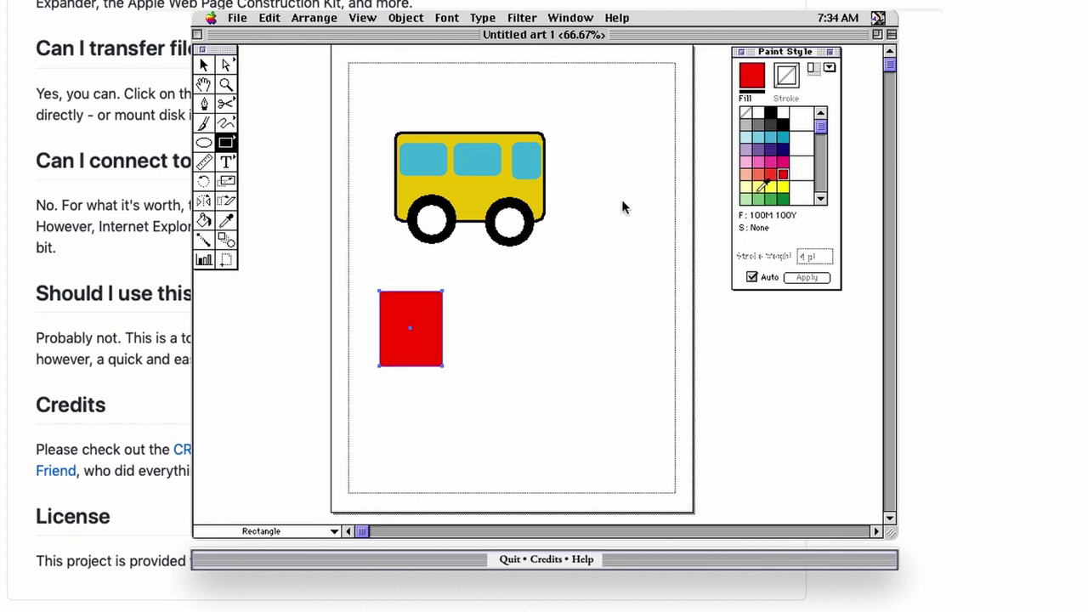
click(205, 143)
drag(496, 278, 584, 355)
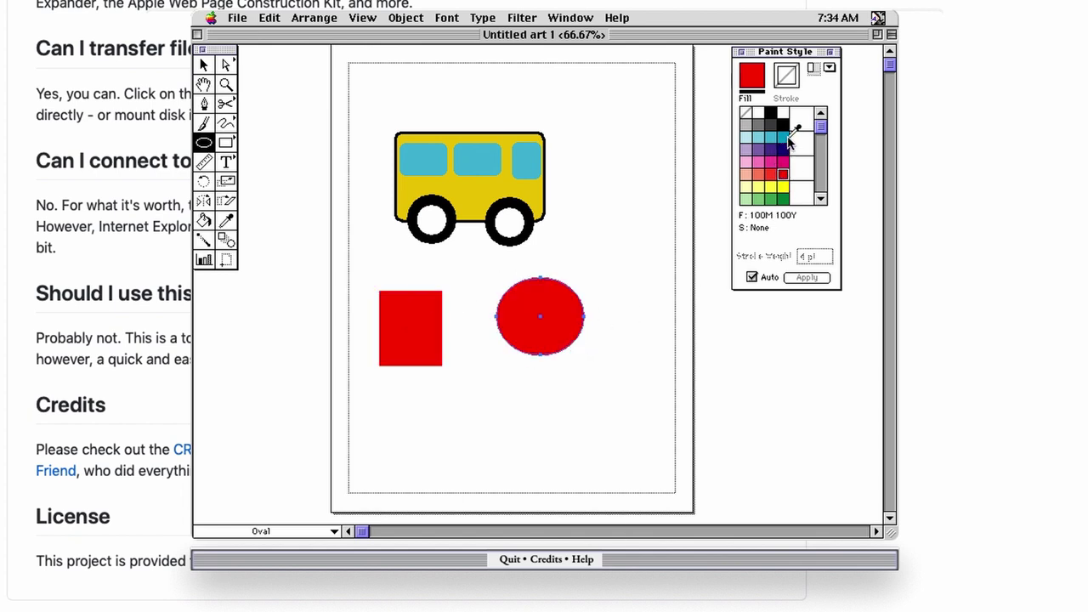
click(784, 137)
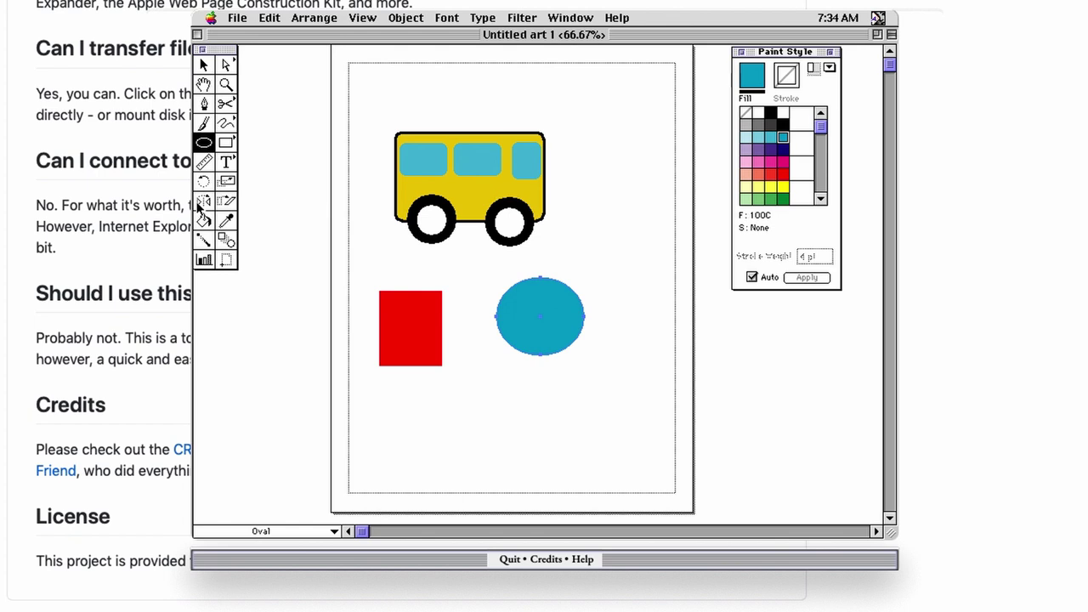
- Select both shapes and try starting a blend from the red rectangle, dismissing the warnings
click(228, 241)
click(407, 324)
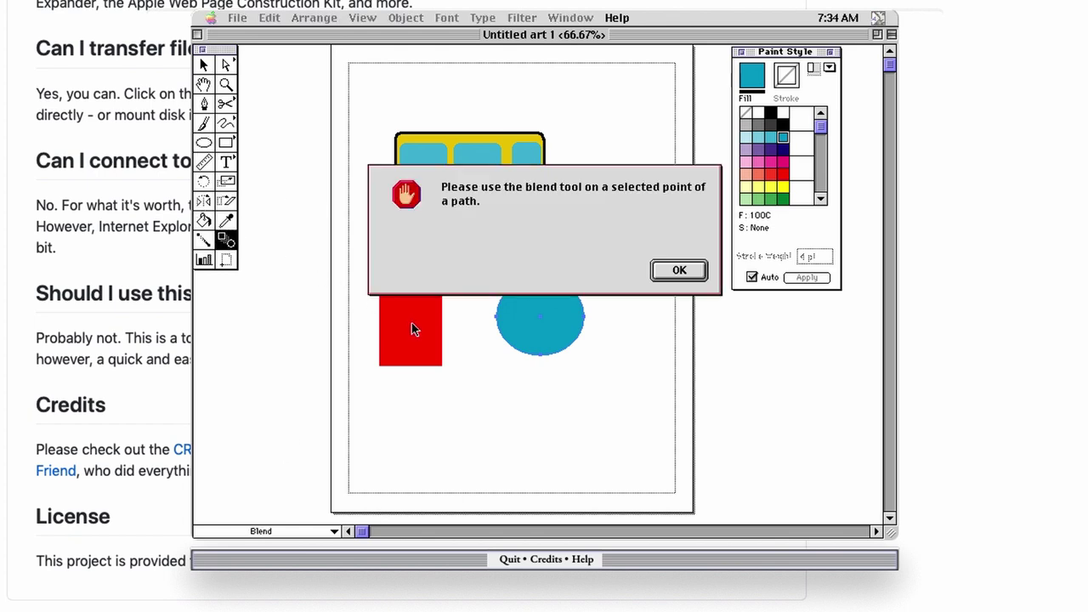
click(680, 270)
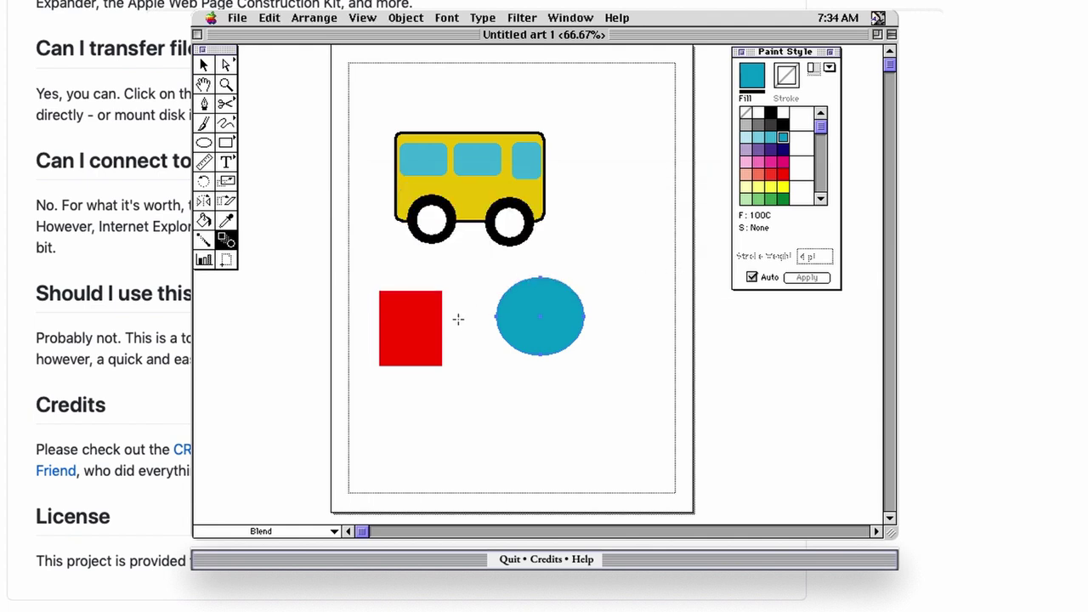
key(v)
shift+click(387, 331)
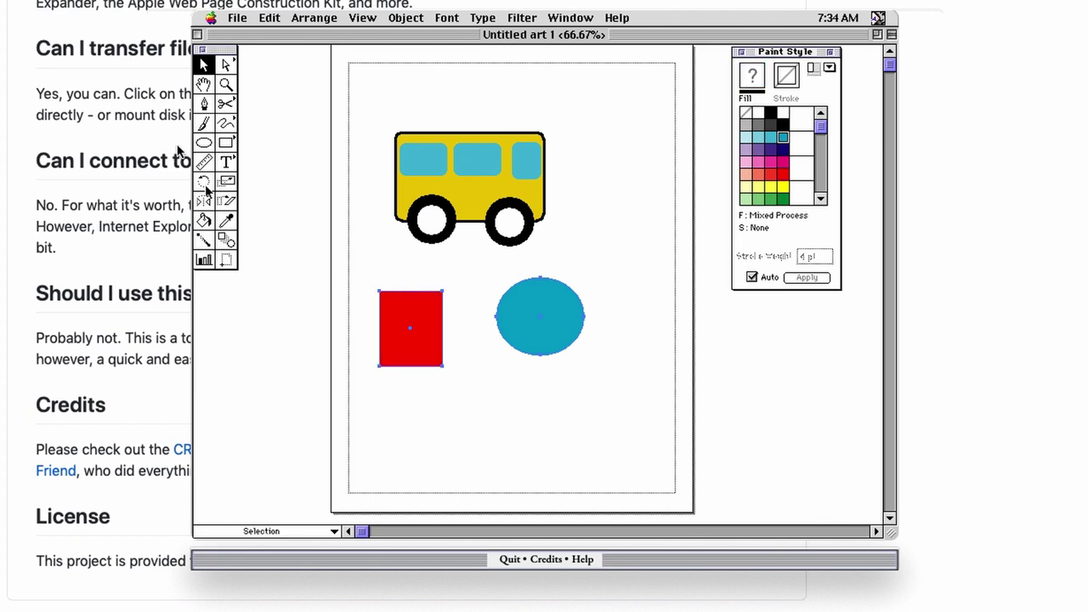
click(226, 241)
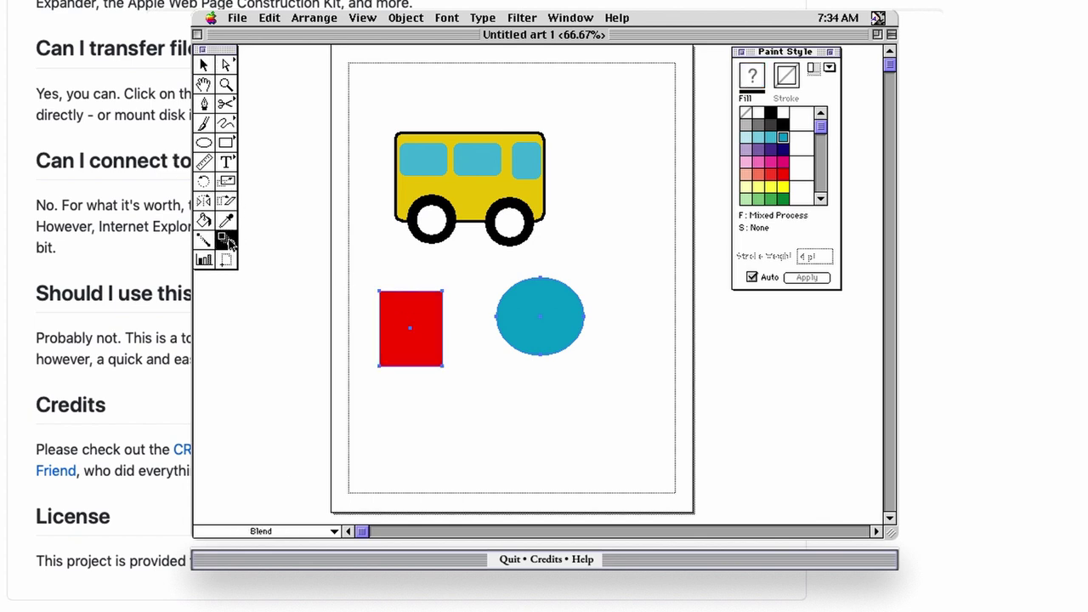
click(409, 328)
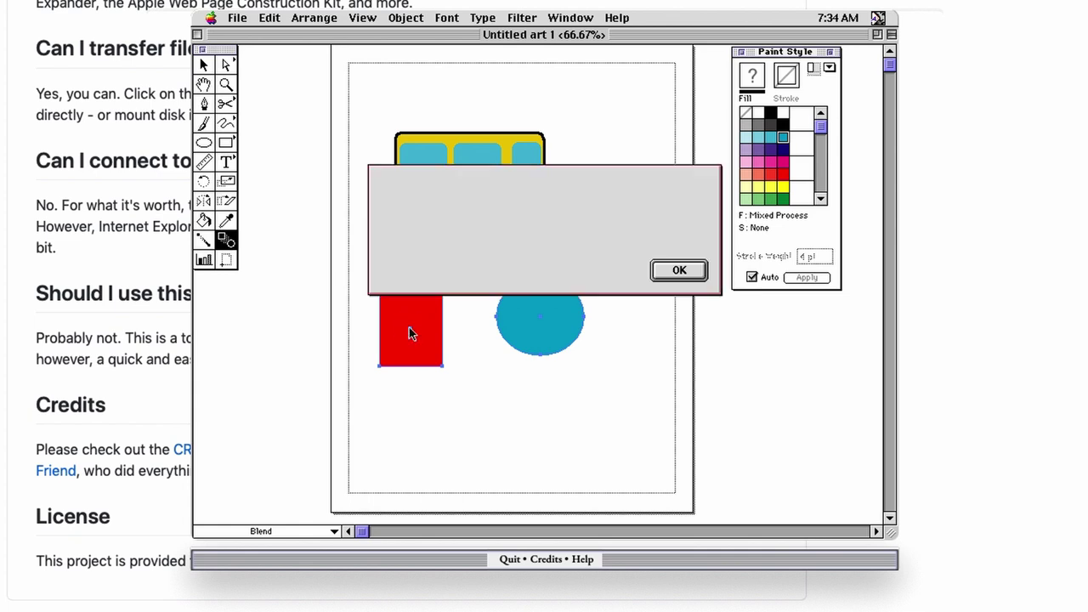
click(684, 273)
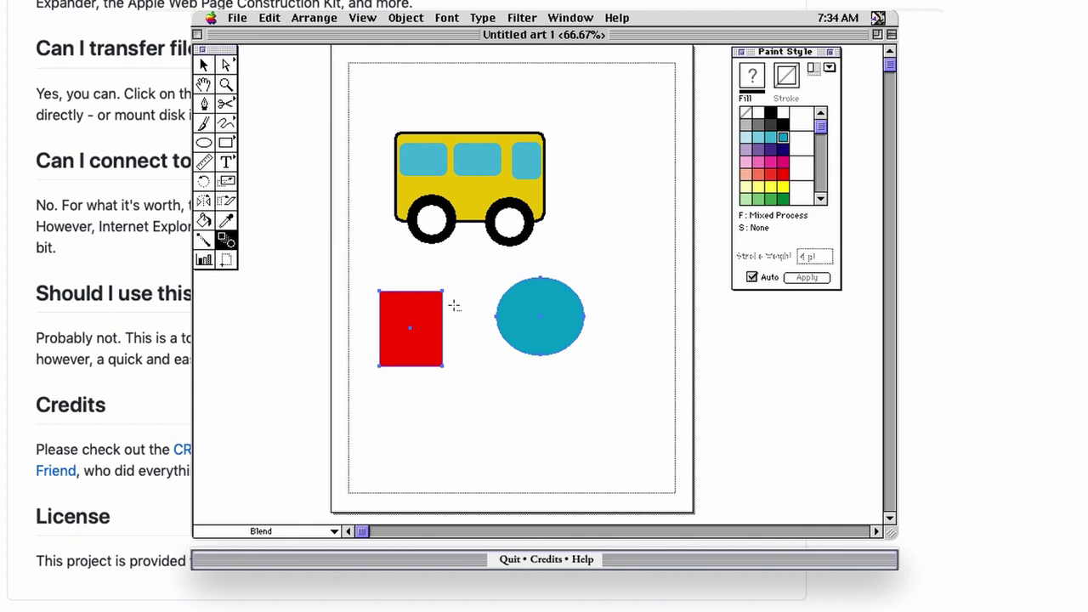
- Finish the blend at the oval's left anchor point with 5 steps
click(493, 316)
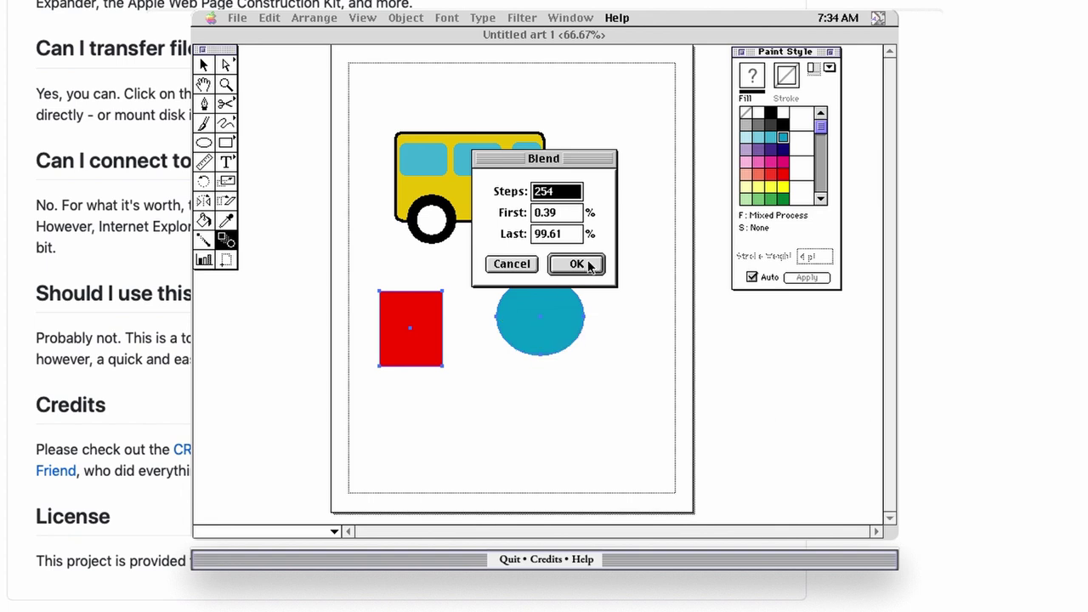
text(5)
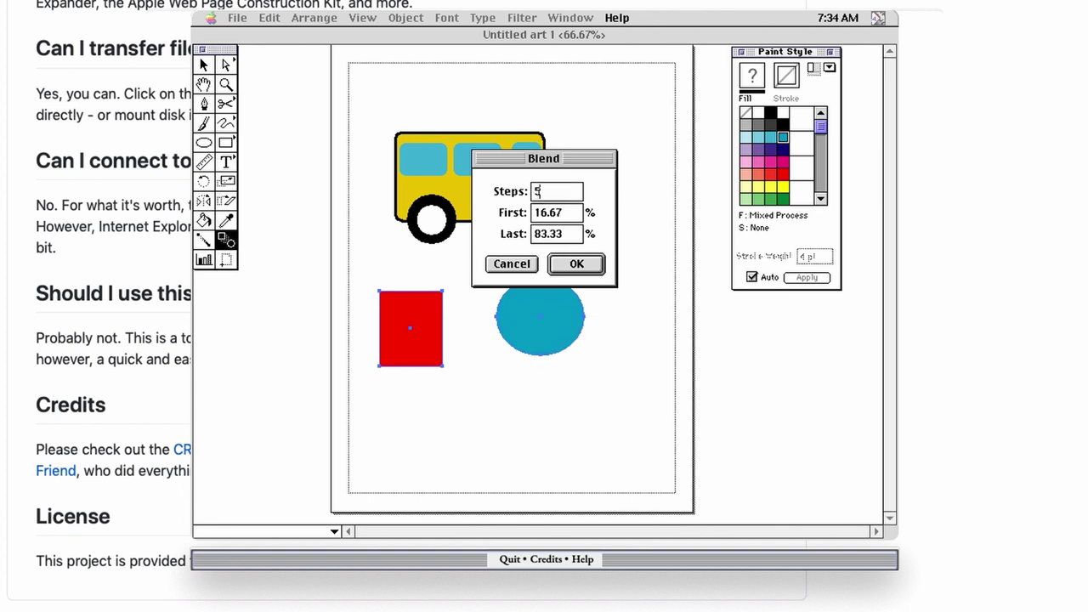
click(587, 266)
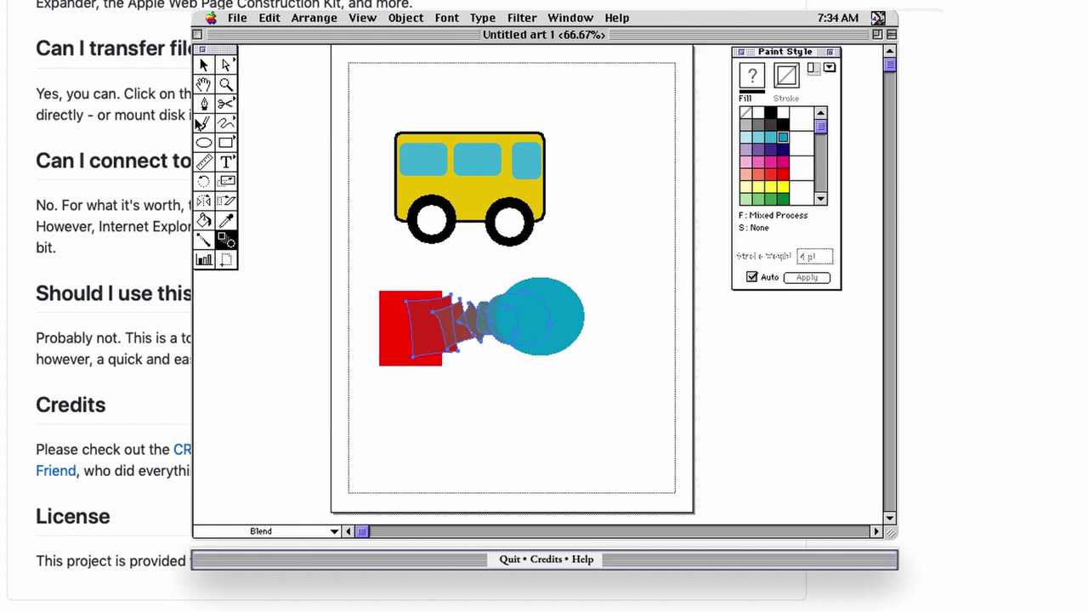
- Move the blend down below the shapes, undo the move, and dismiss a point-conversion warning
click(204, 66)
click(371, 189)
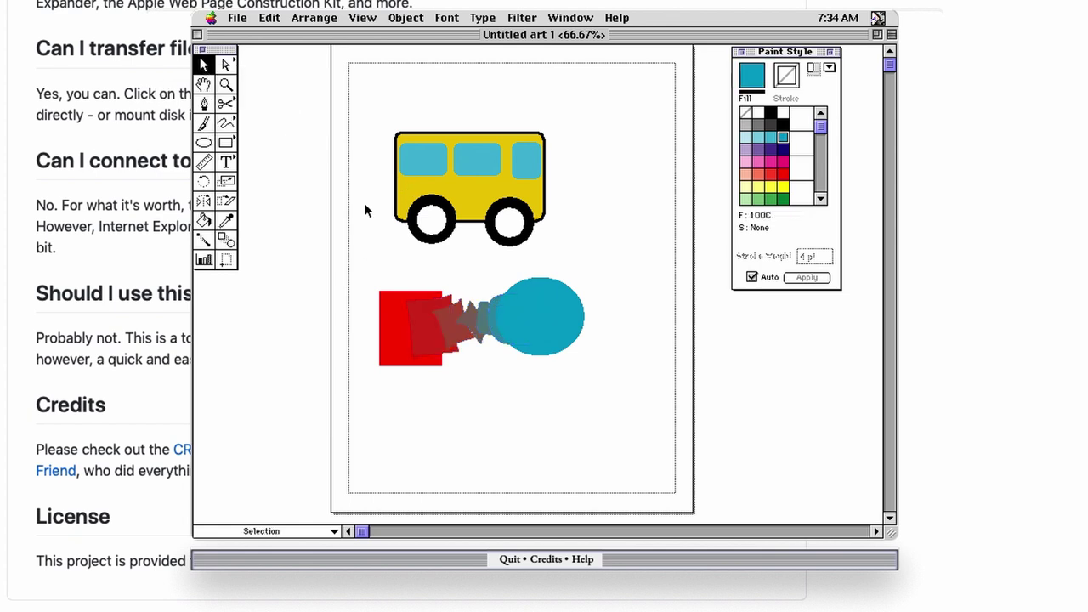
click(441, 349)
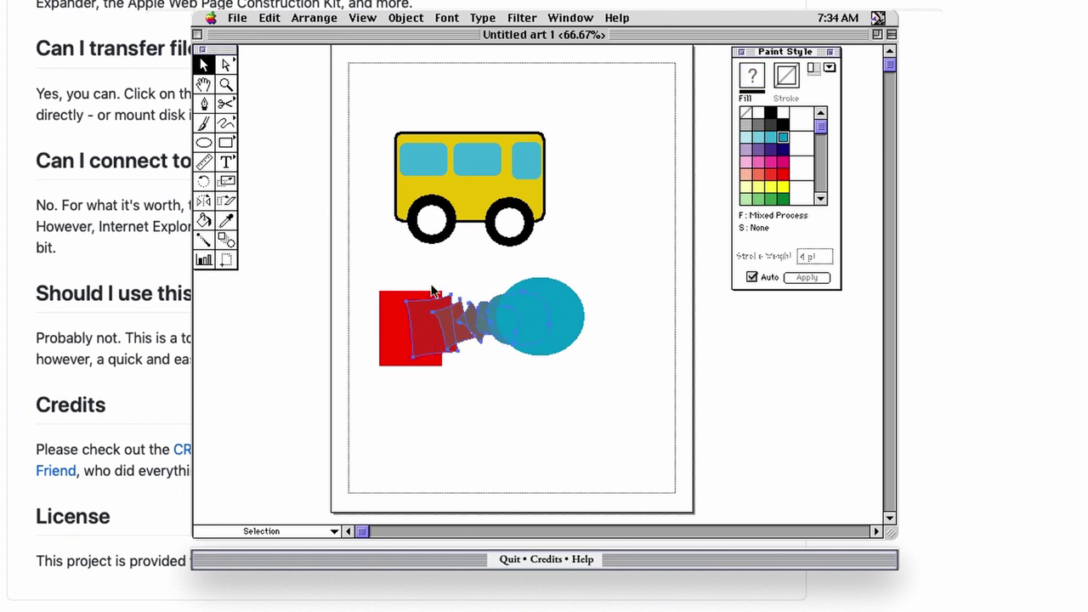
drag(452, 329, 442, 414)
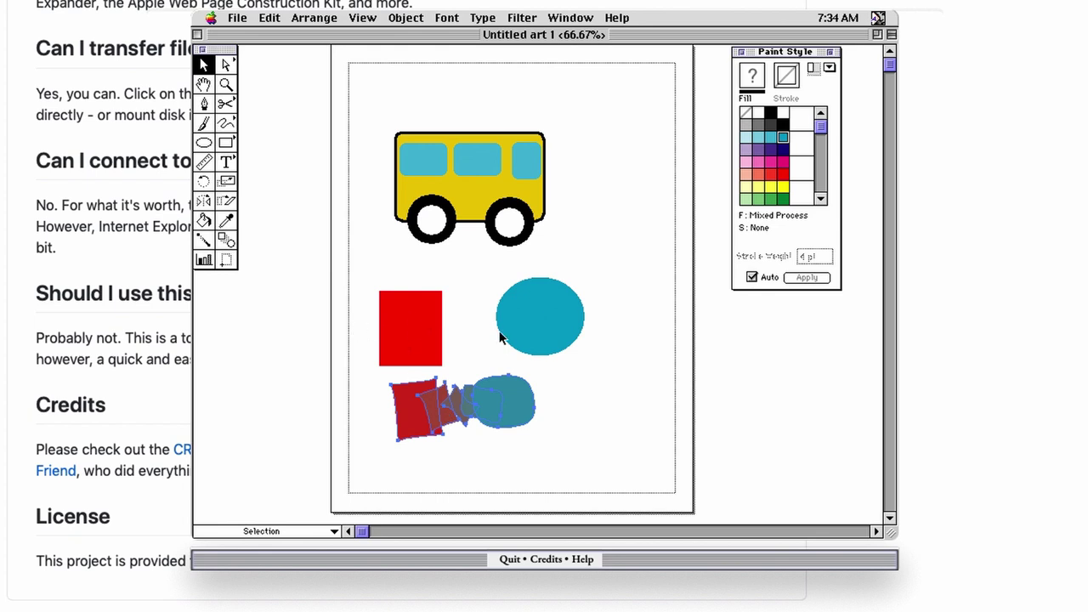
key(ctrl+z)
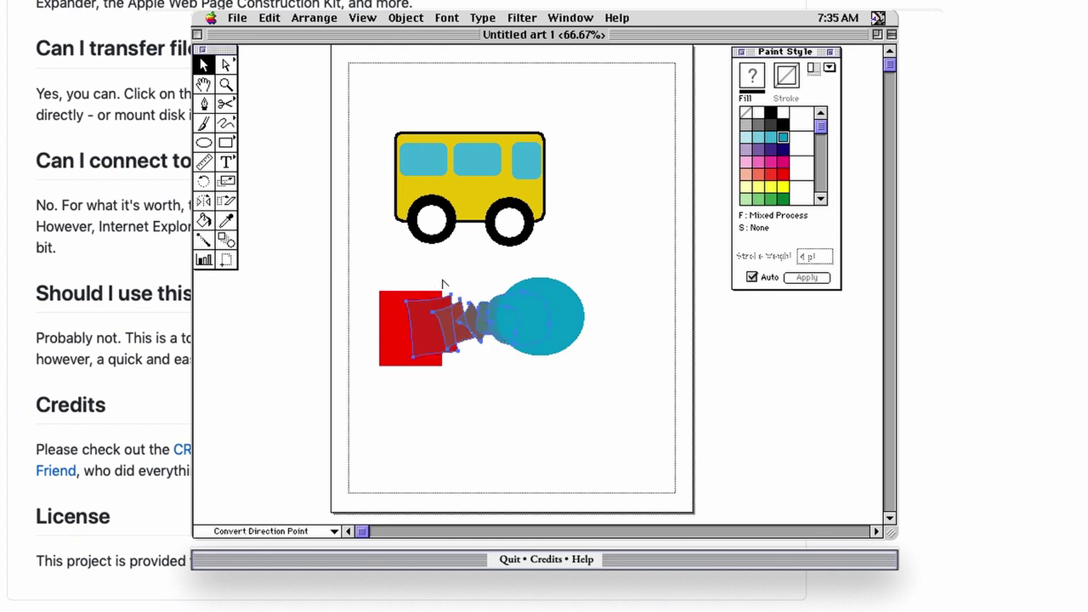
click(668, 273)
click(667, 274)
- Drag out a column graph area right of the blend and close the graph data window
click(203, 241)
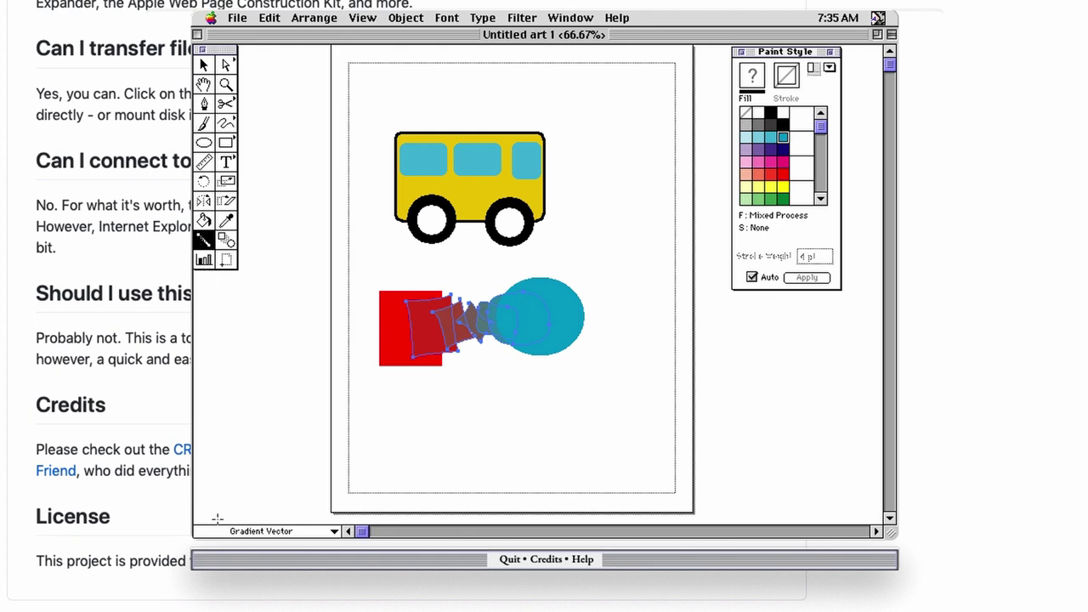
click(204, 260)
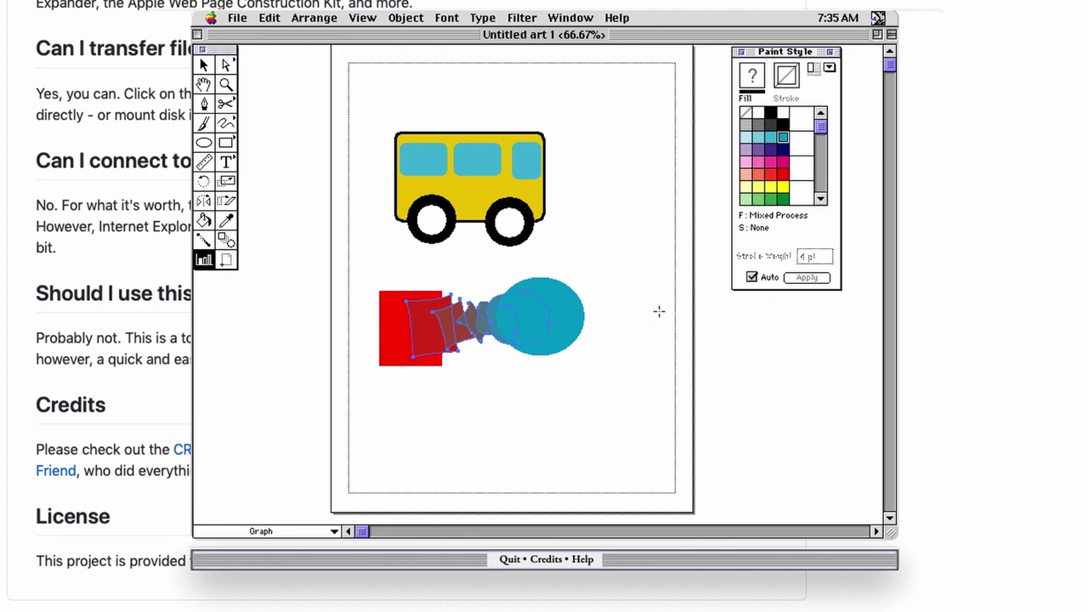
drag(634, 279, 695, 369)
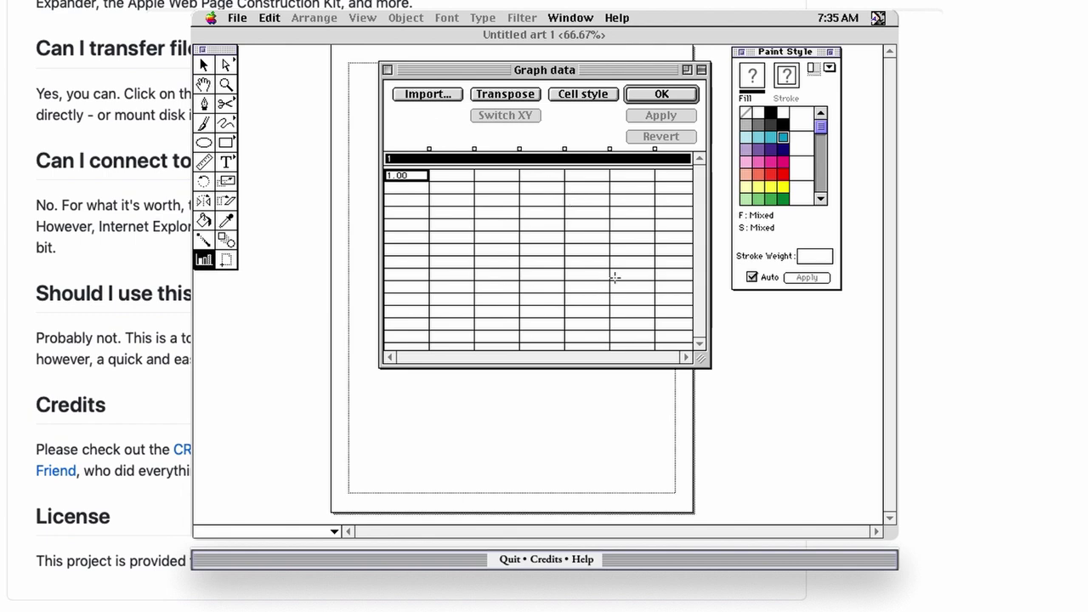
click(389, 69)
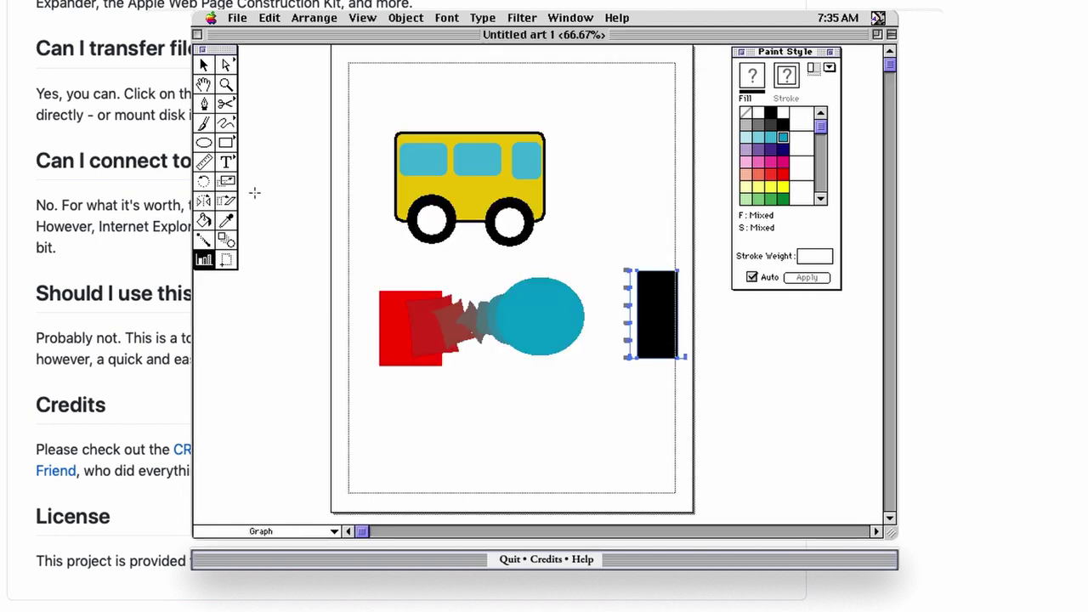
click(204, 145)
- Draw a black circle below the blend
drag(455, 406, 521, 451)
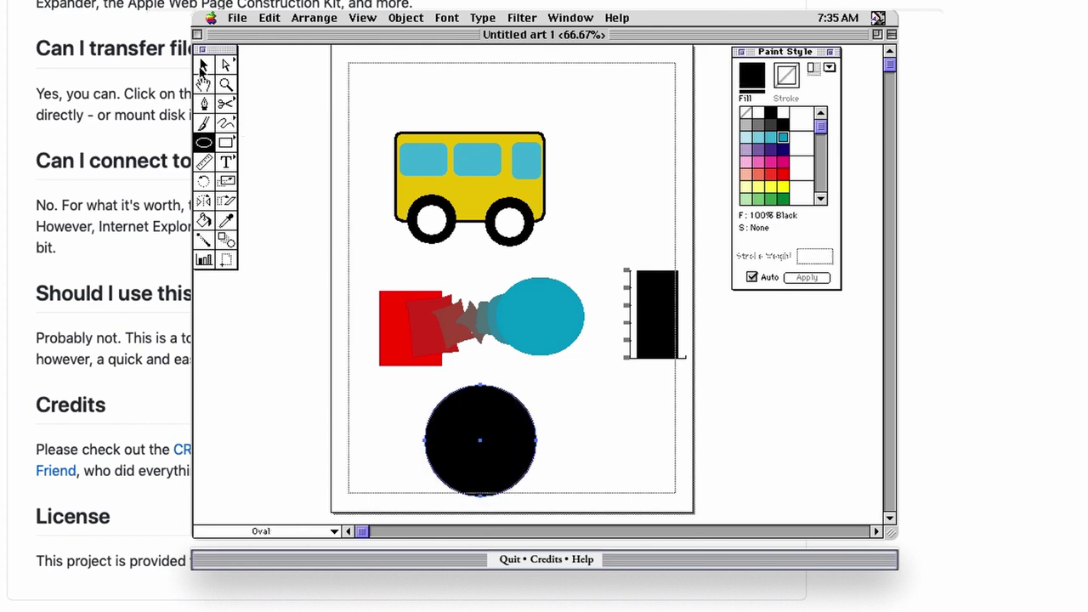
click(202, 68)
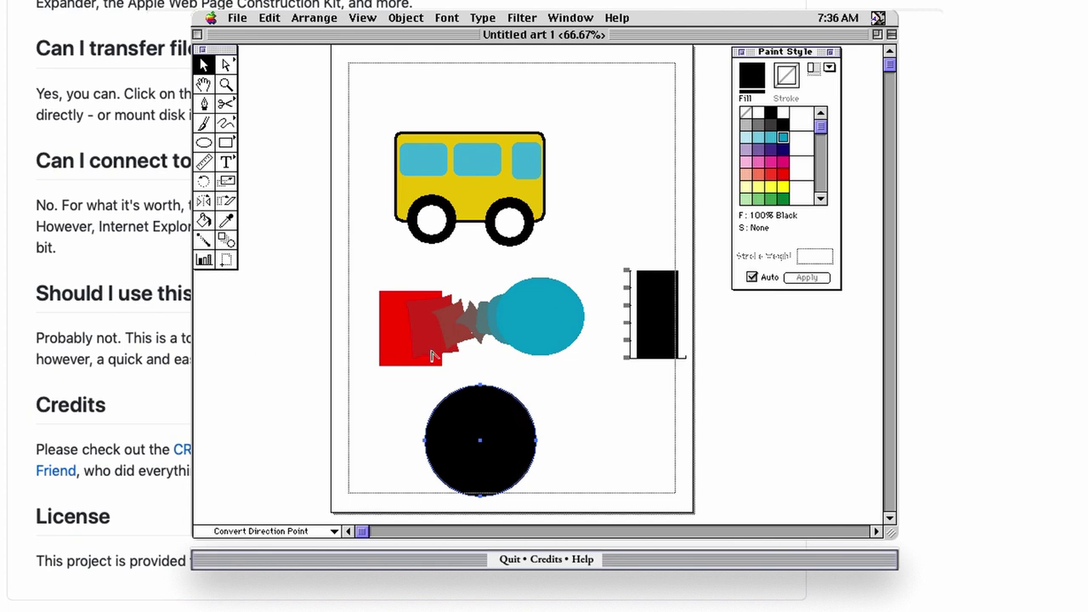
click(502, 259)
click(687, 270)
- Draw a black square adjoining the circle
click(227, 143)
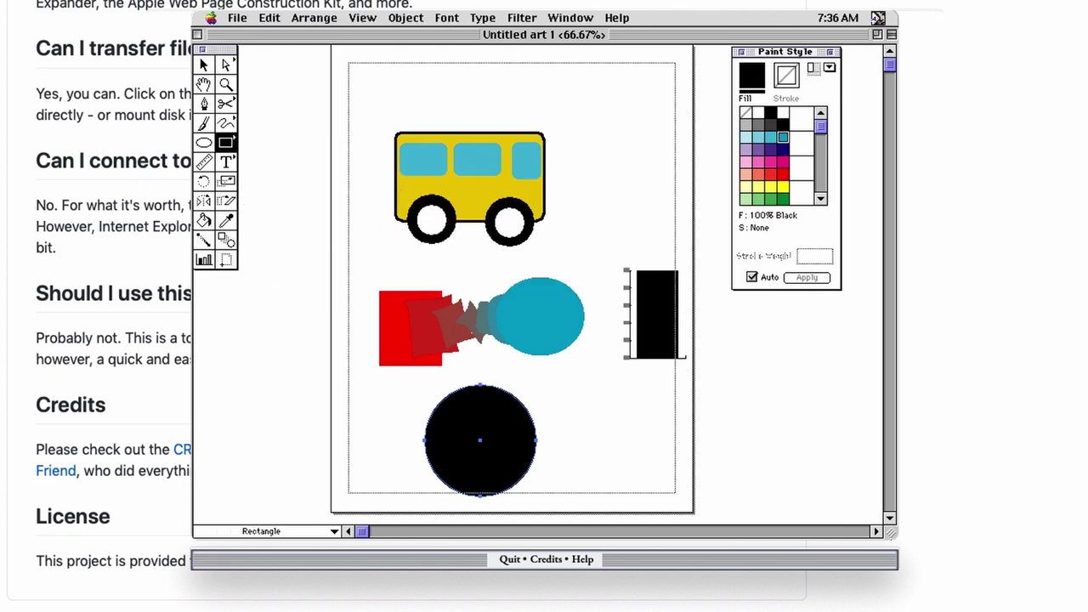
drag(520, 381, 604, 488)
click(202, 65)
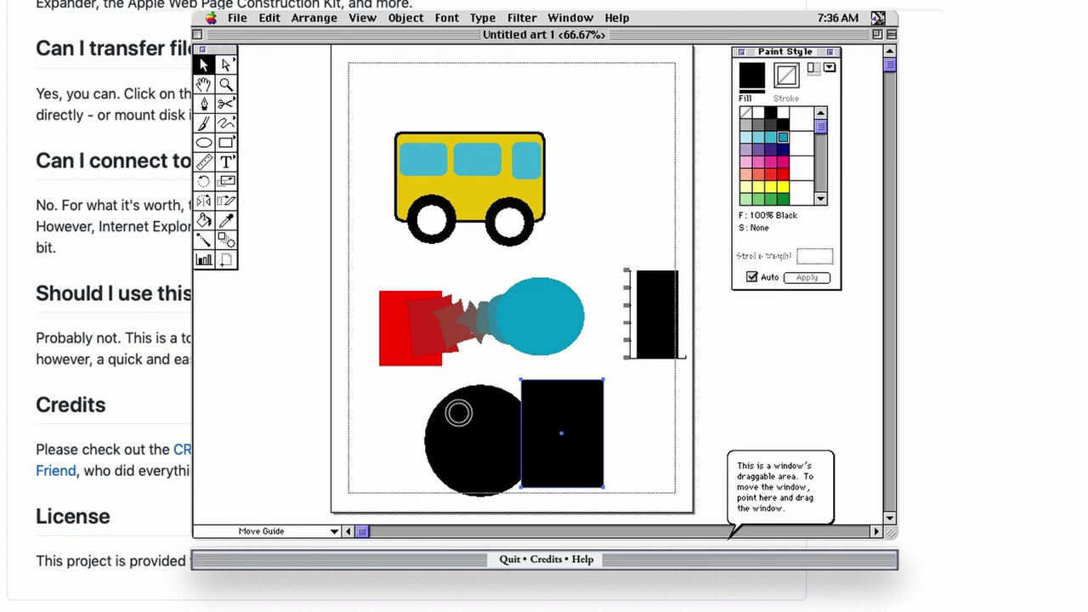
click(449, 400)
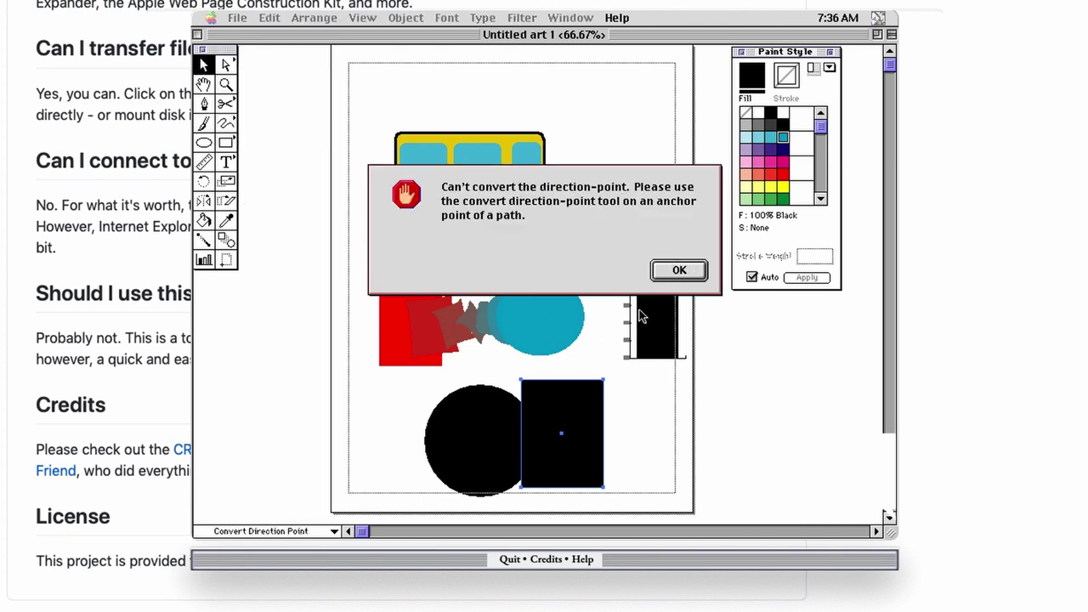
click(693, 270)
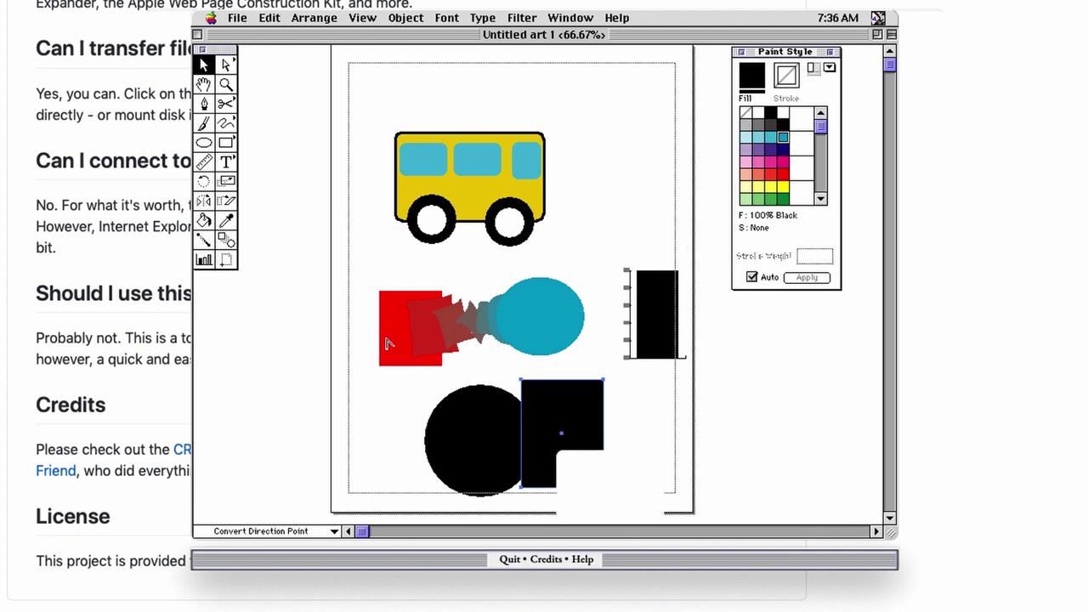
click(202, 66)
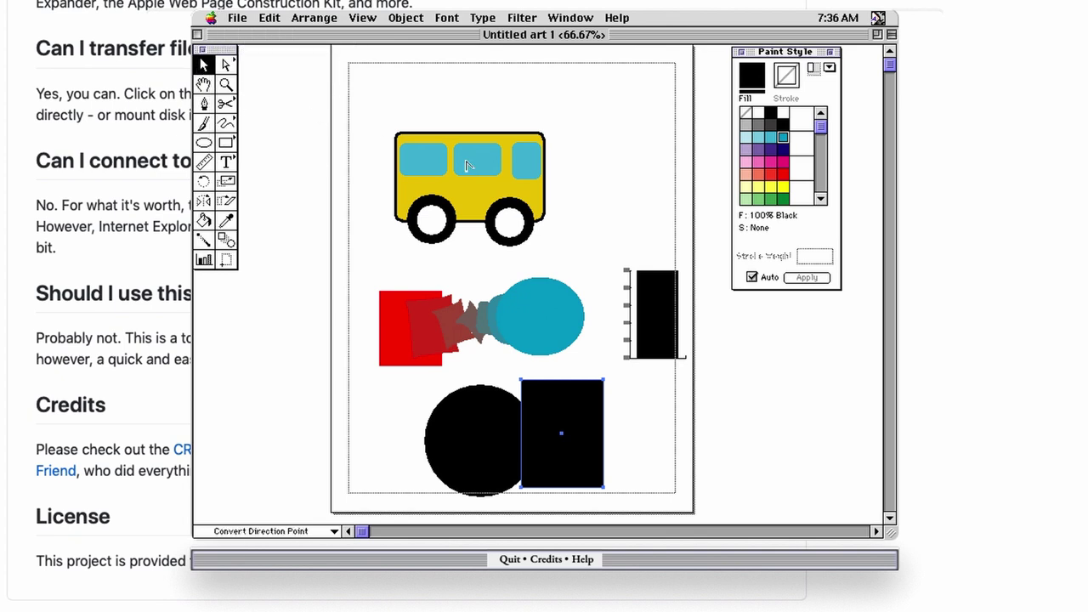